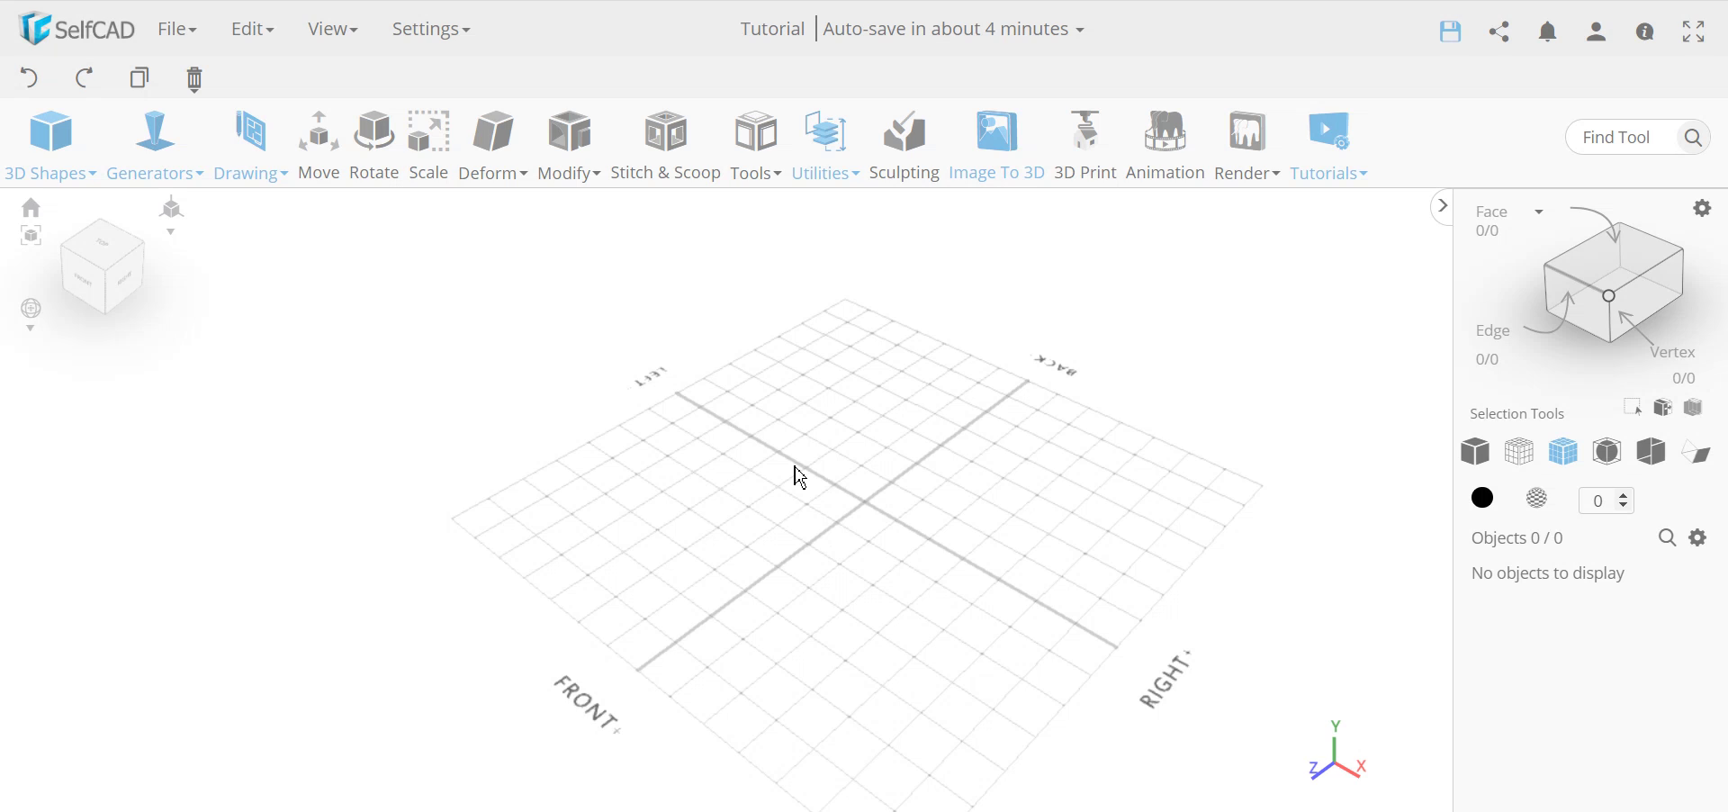
# Step: Bring up the 3D Shapes list to choose the cube
pyautogui.click(69, 163)
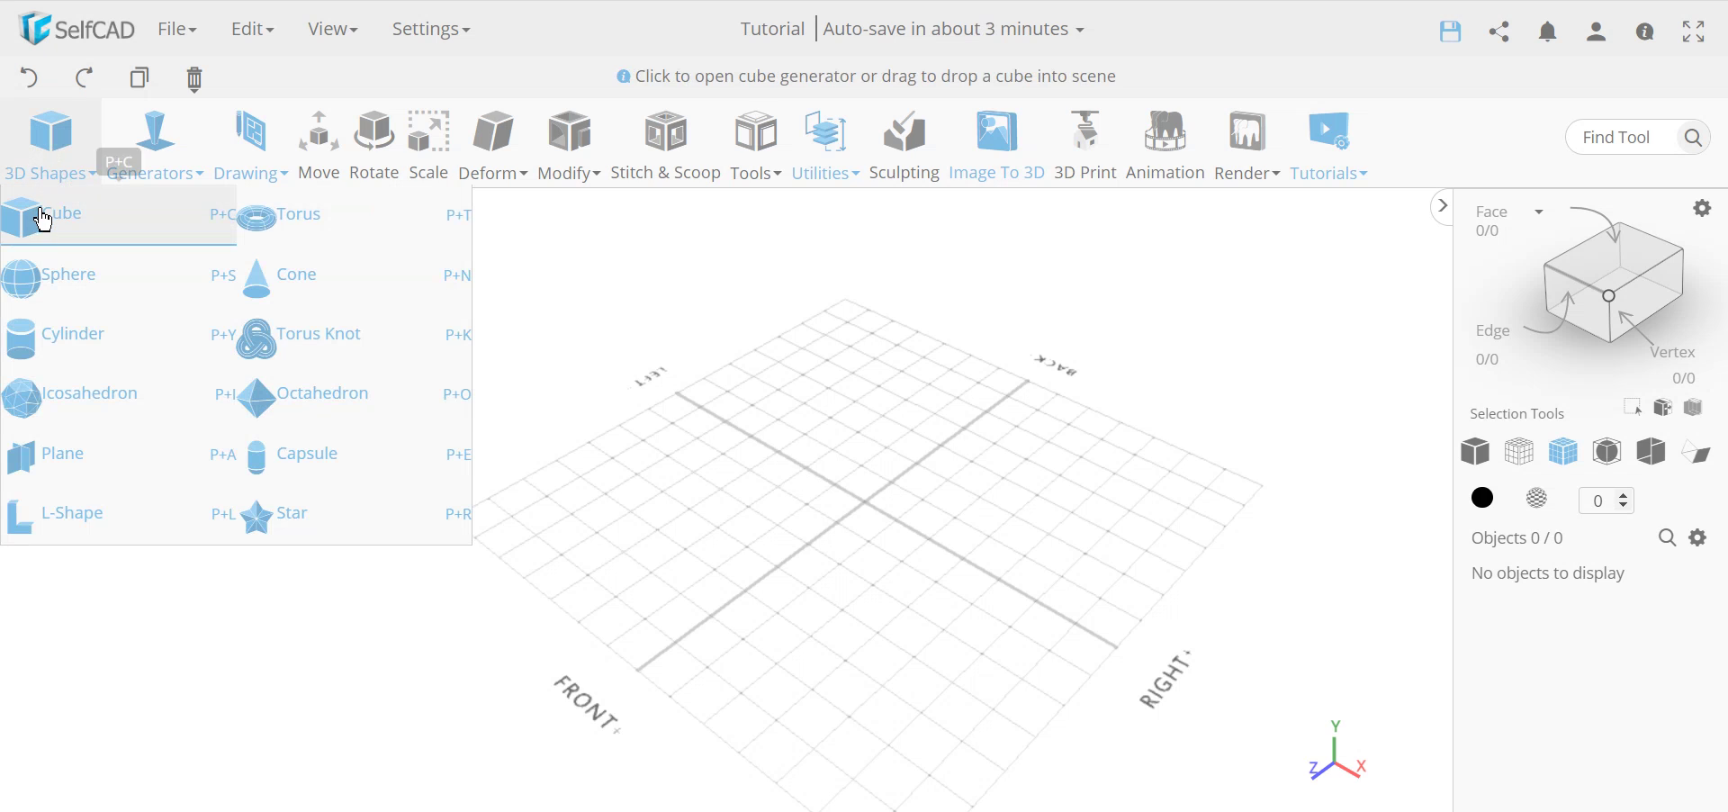
# Step: Place a 100×100×100 cube left of the grid centre and orbit to face its front
pyautogui.moveTo(35, 212); pyautogui.dragTo(695, 509)
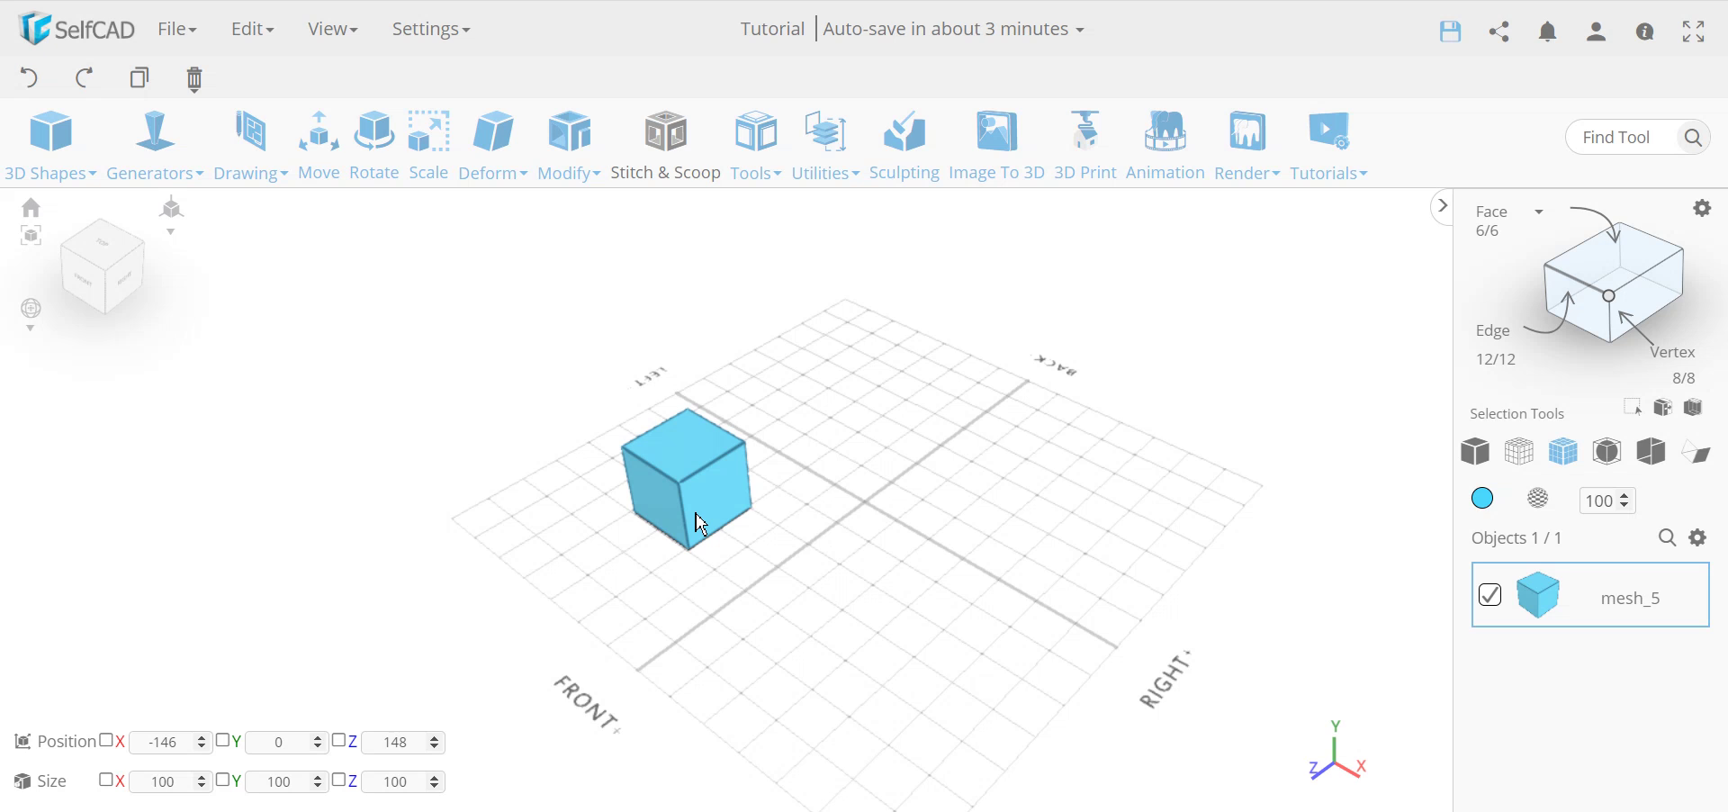
pyautogui.moveTo(703, 525); pyautogui.dragTo(791, 502, button='right')
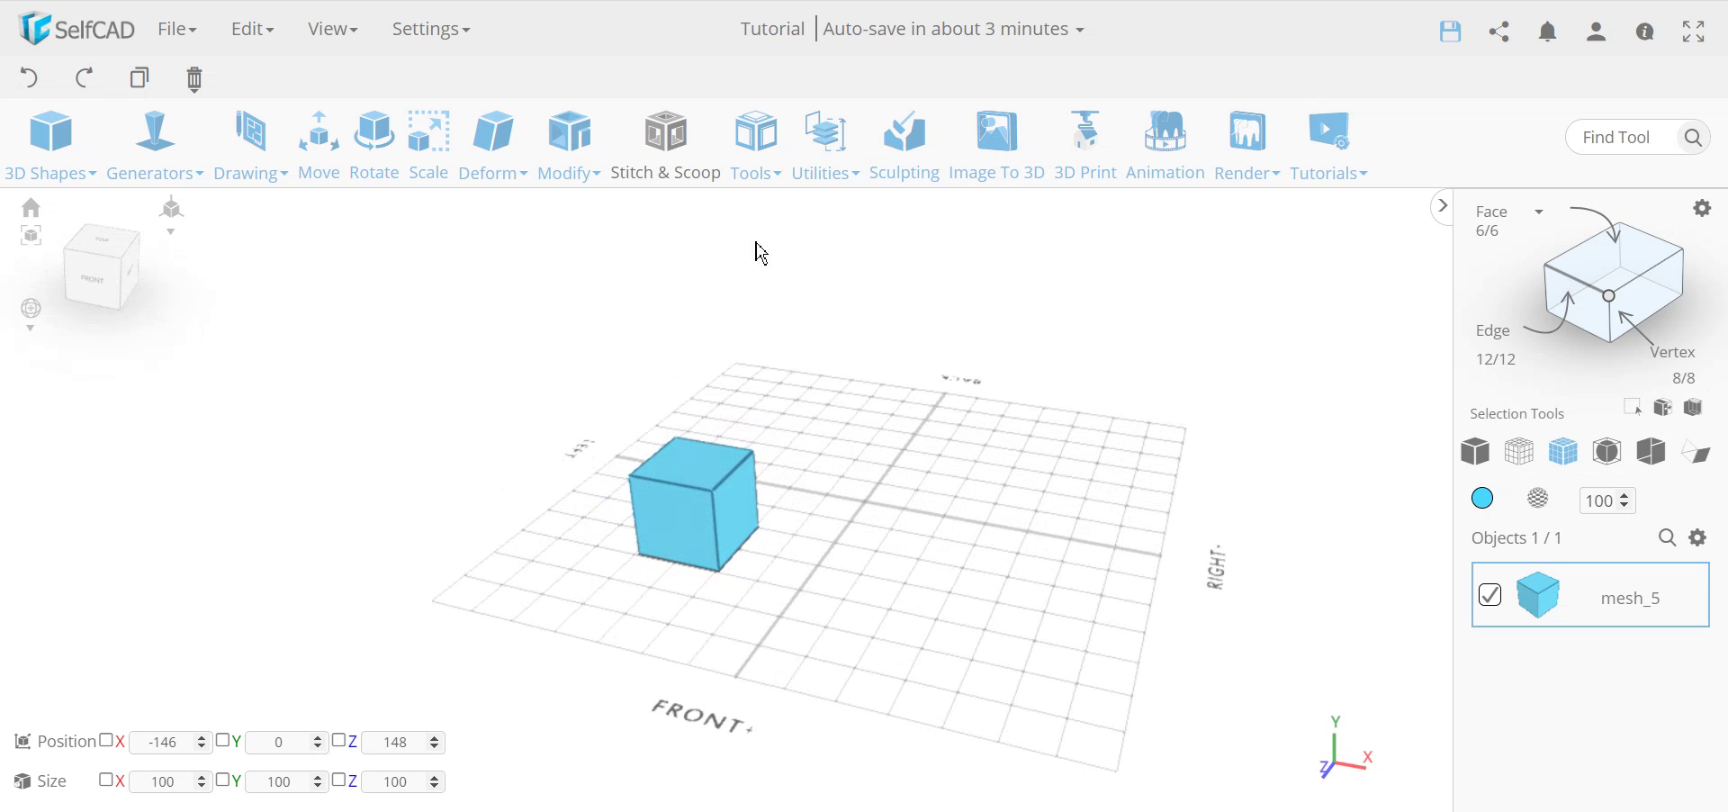
# Step: In vertex selection mode, select two top corner vertices of the cube
pyautogui.click(1611, 297)
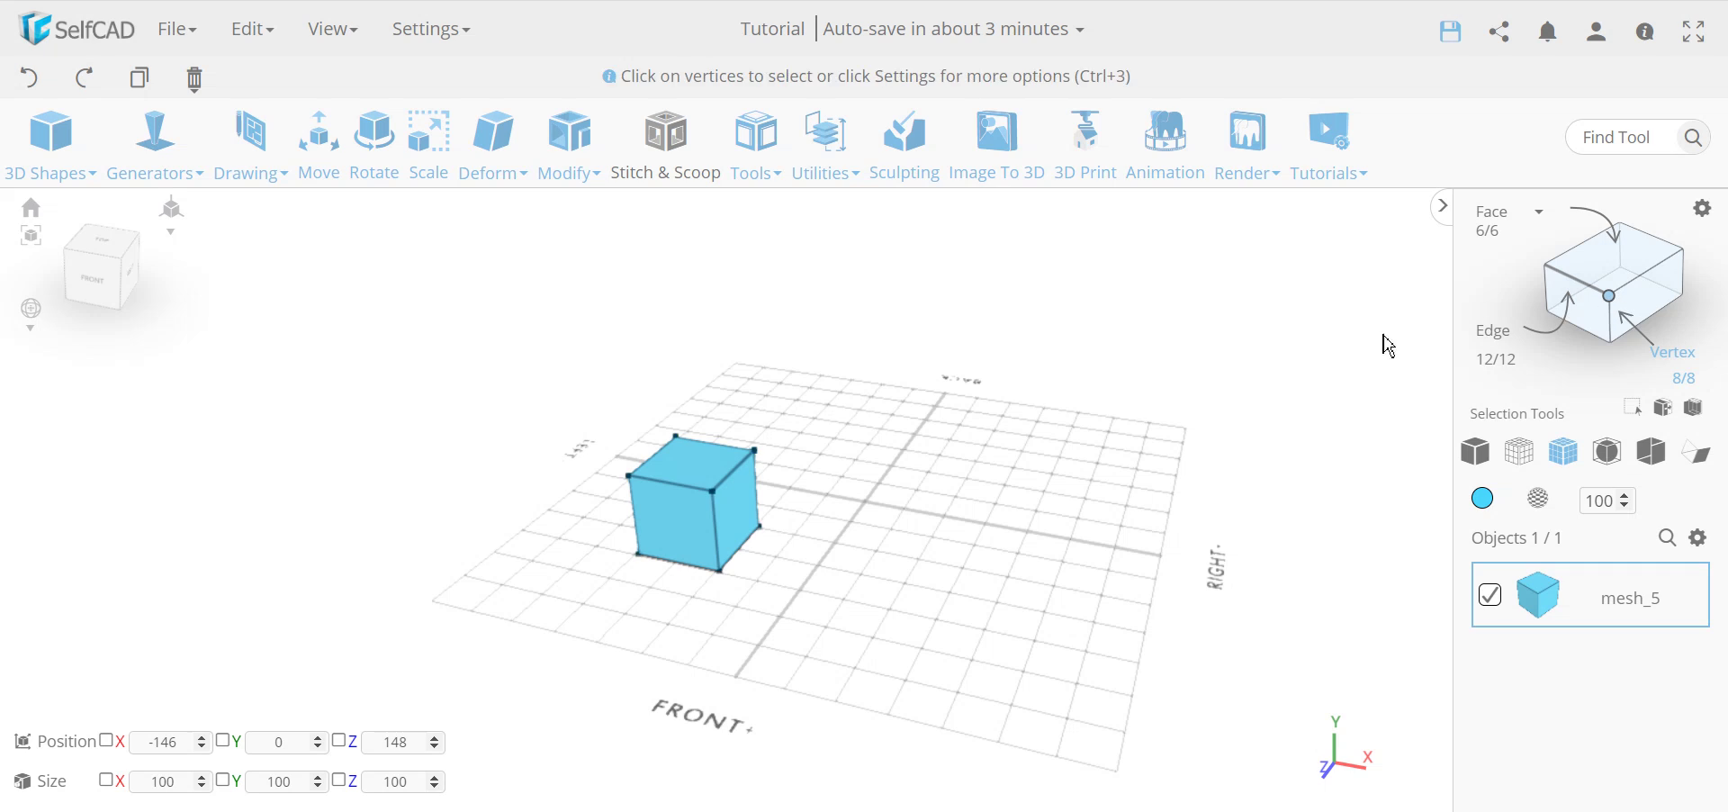
pyautogui.click(712, 490)
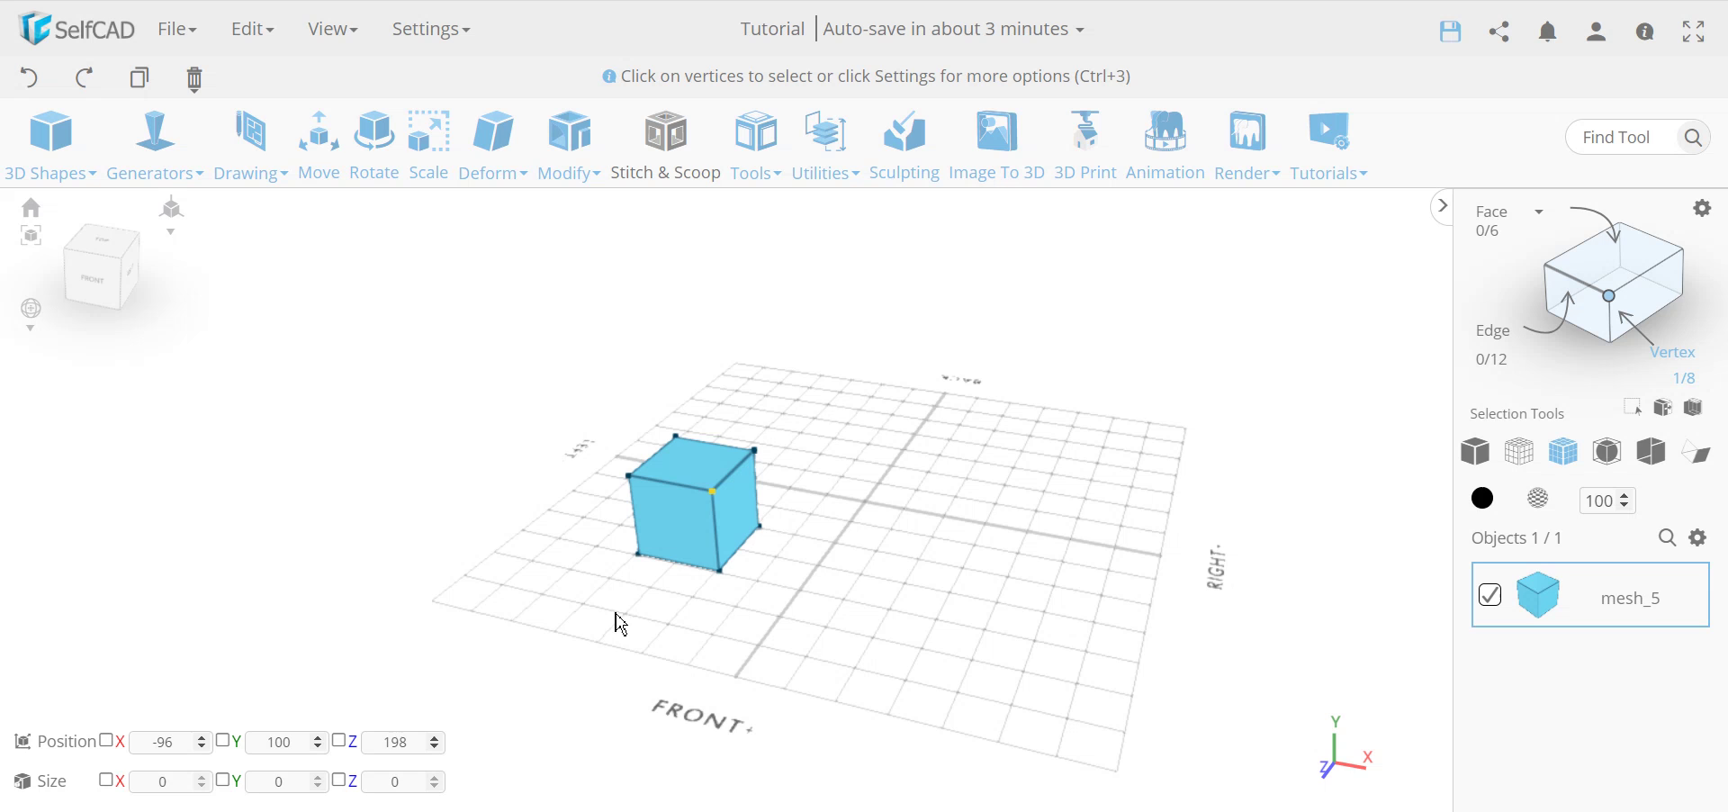
pyautogui.moveTo(627, 637); pyautogui.dragTo(1160, 617, button='right')
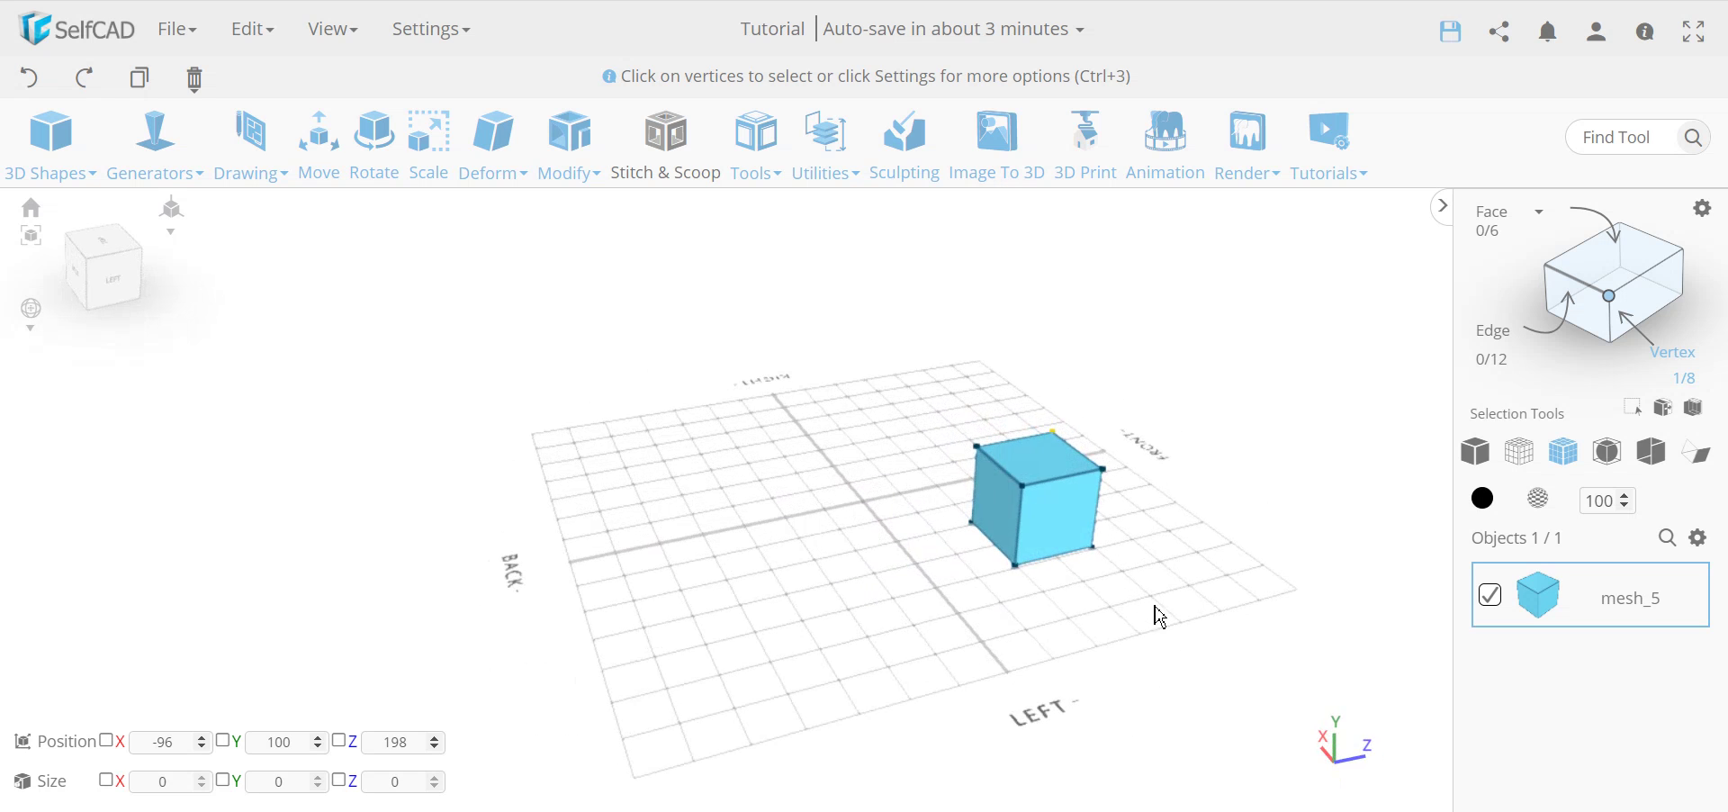
pyautogui.click(1024, 487)
pyautogui.moveTo(1007, 586); pyautogui.dragTo(736, 692, button='right')
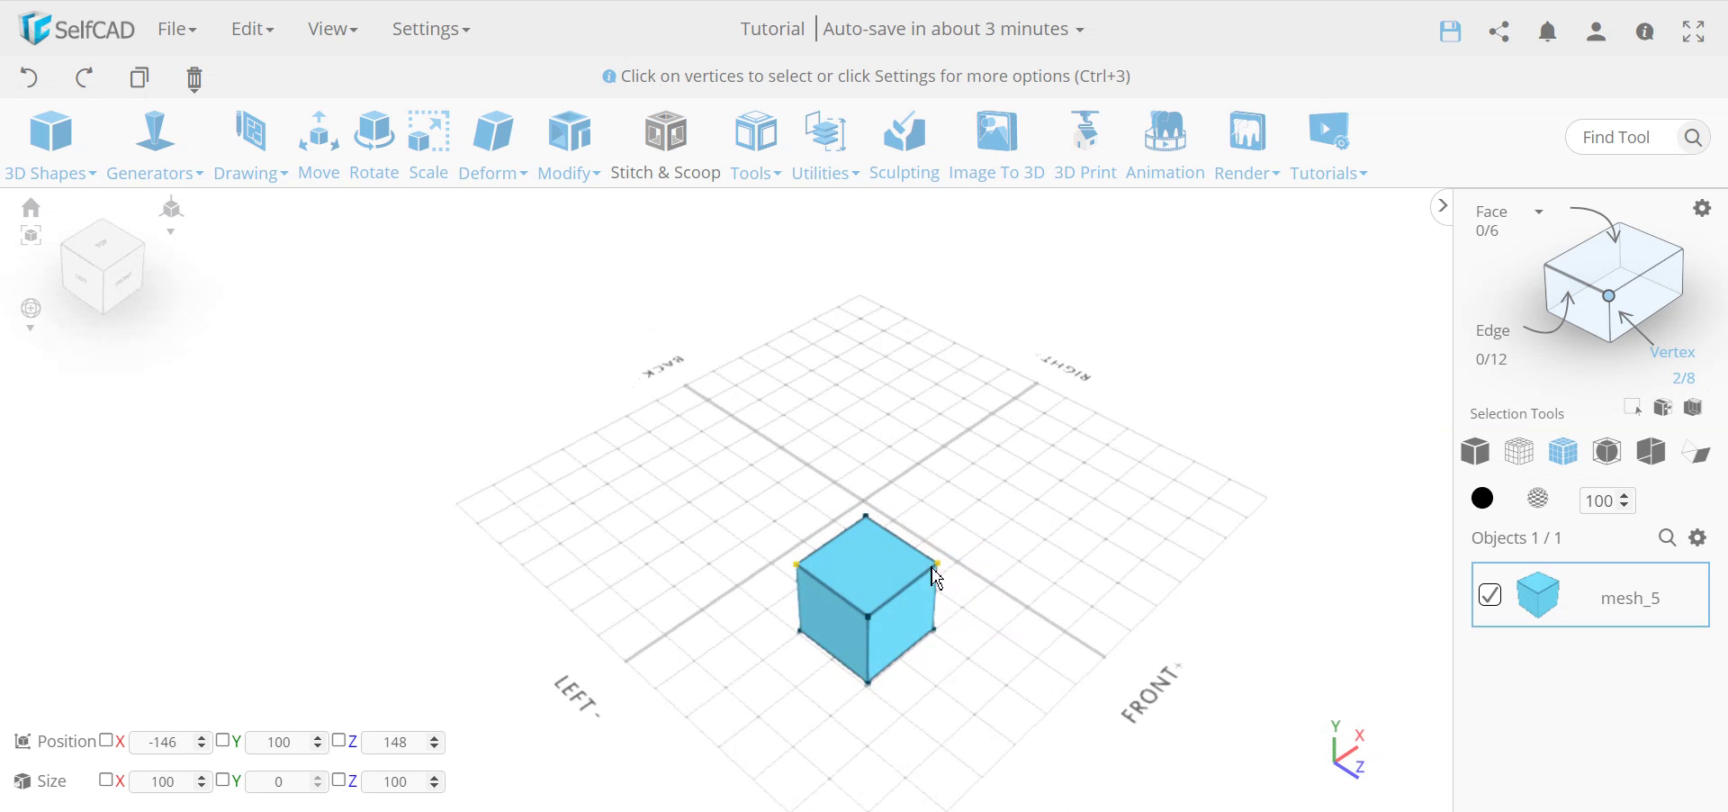
# Step: Preview a Chamfer at intensity 49 on the two selected corners
pyautogui.click(570, 157)
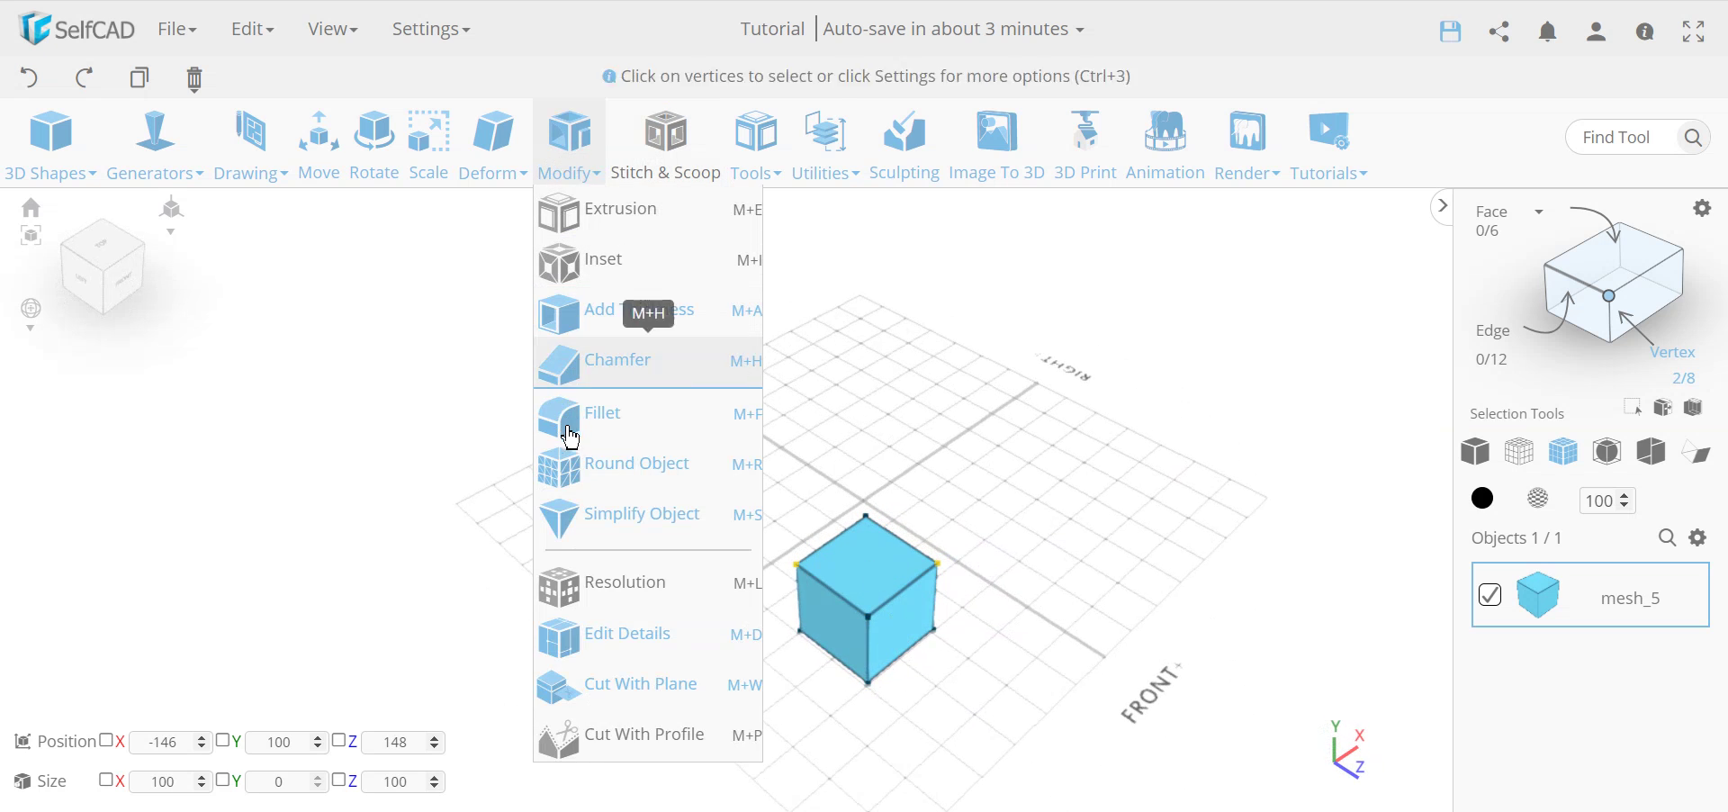
pyautogui.click(658, 374)
pyautogui.click(222, 410)
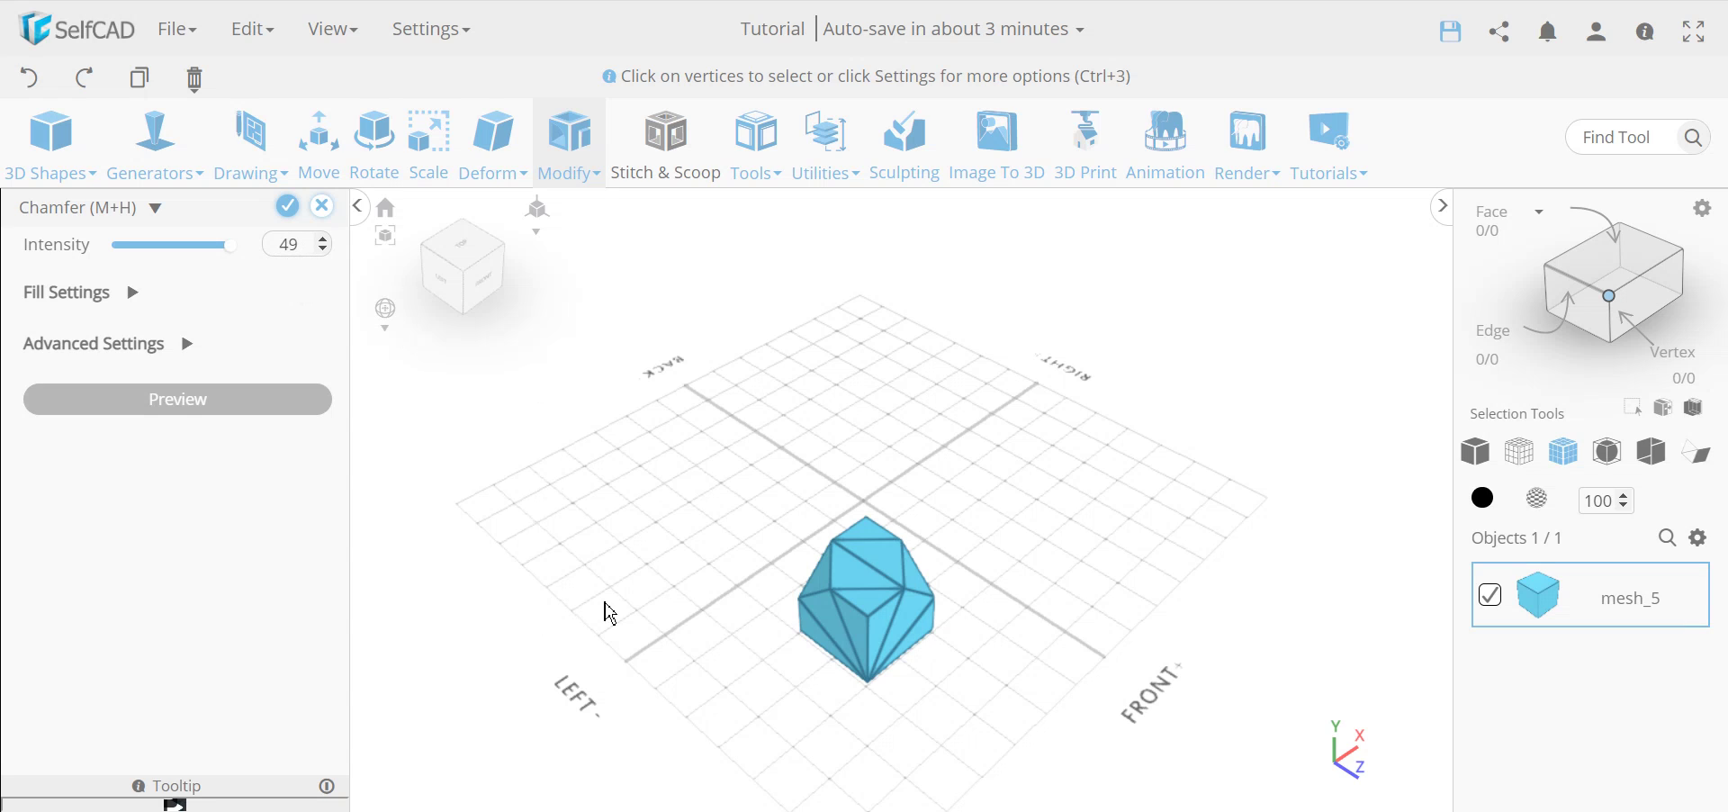
pyautogui.moveTo(610, 613); pyautogui.dragTo(822, 591)
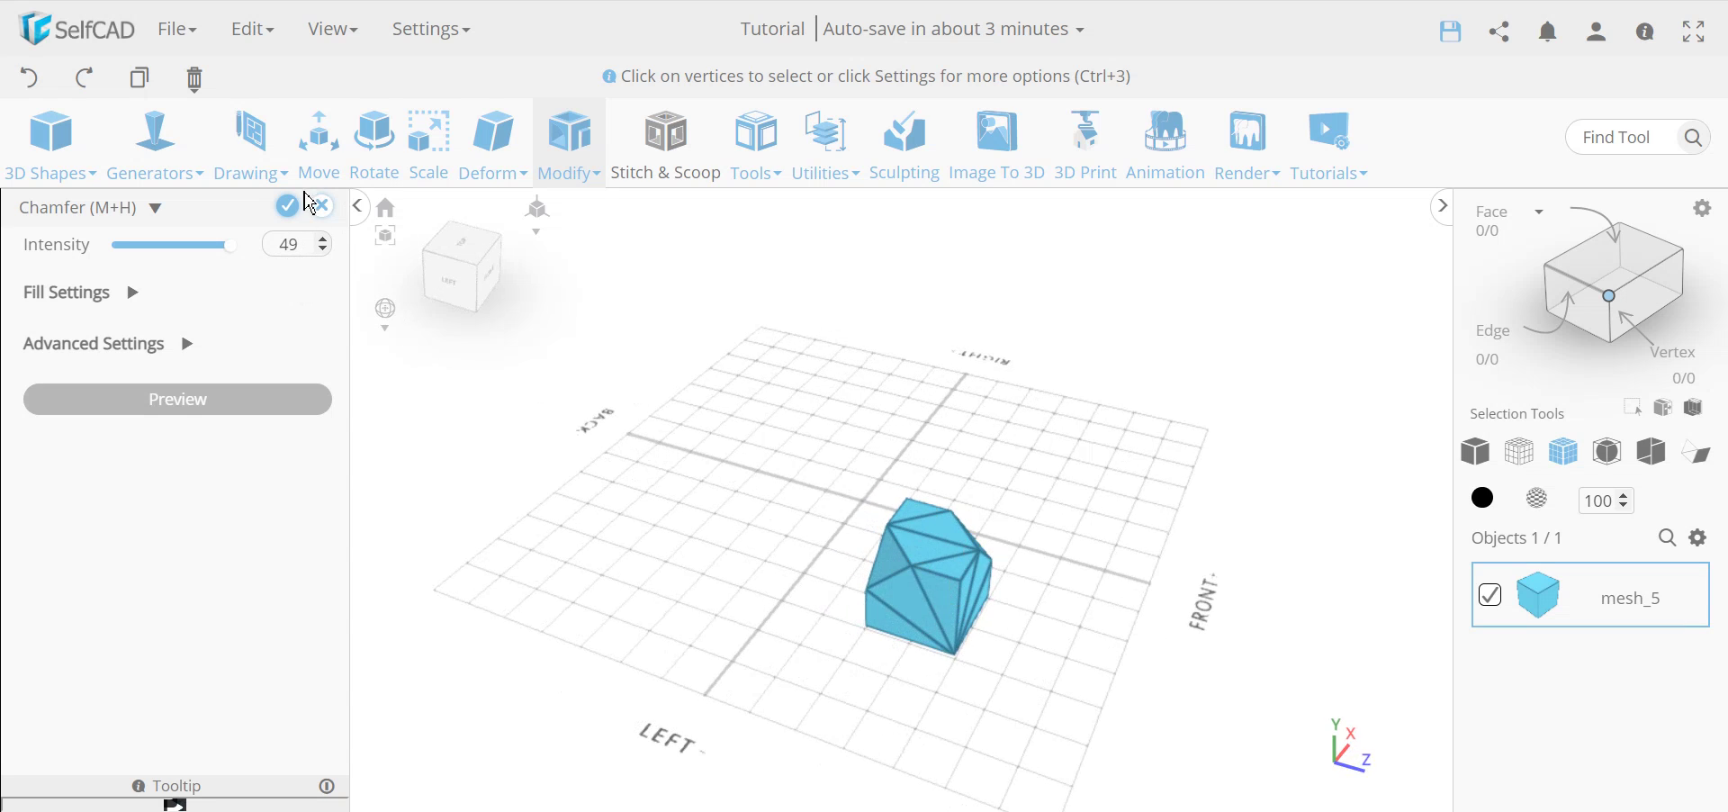
pyautogui.click(288, 213)
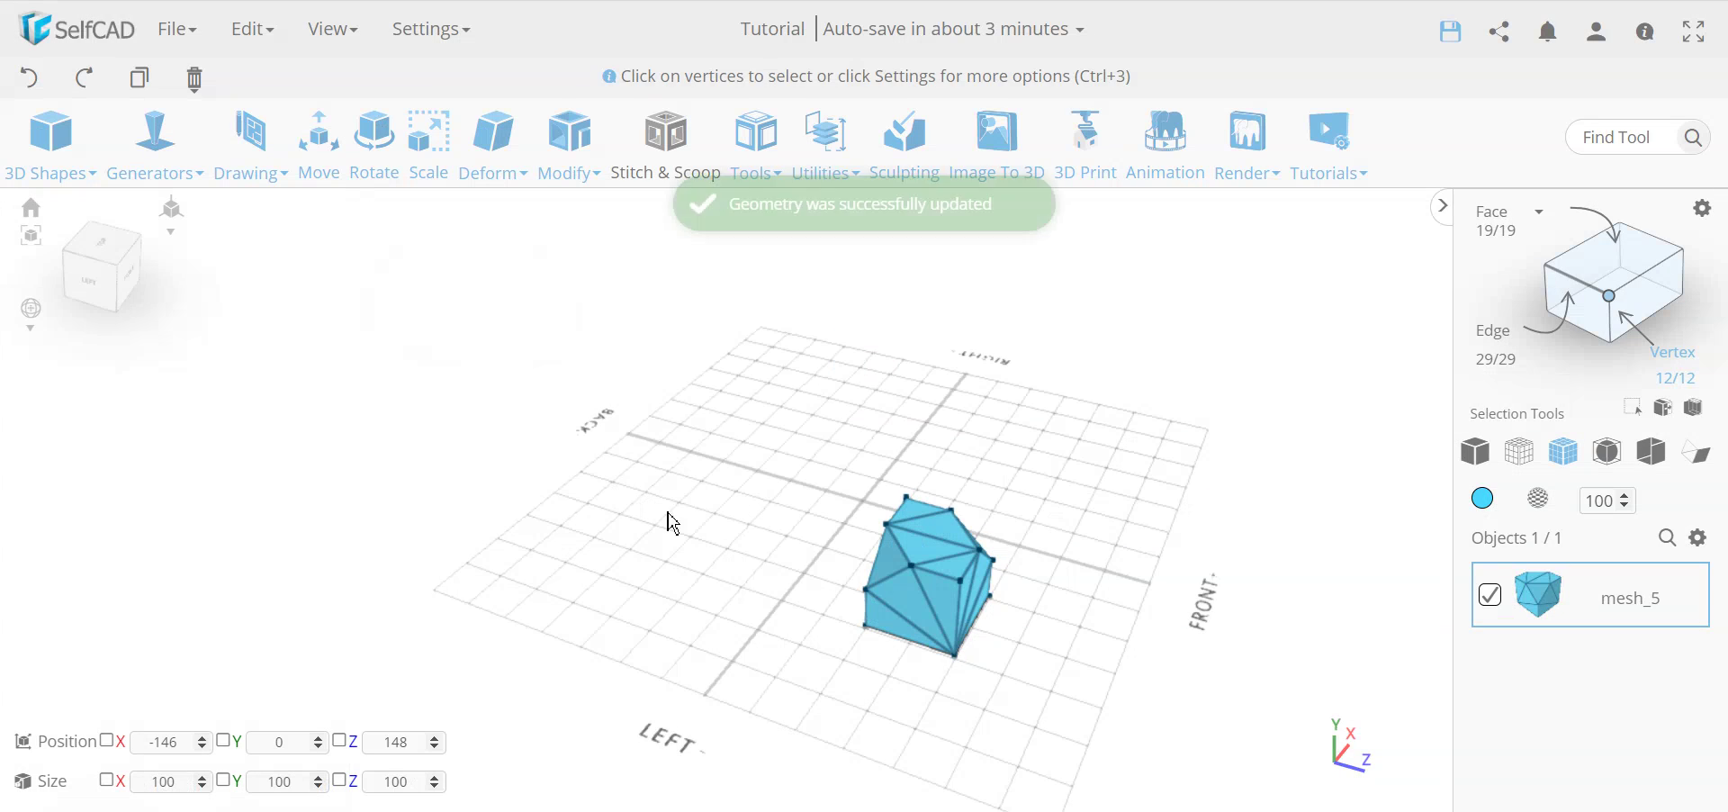
pyautogui.moveTo(663, 521); pyautogui.dragTo(670, 483)
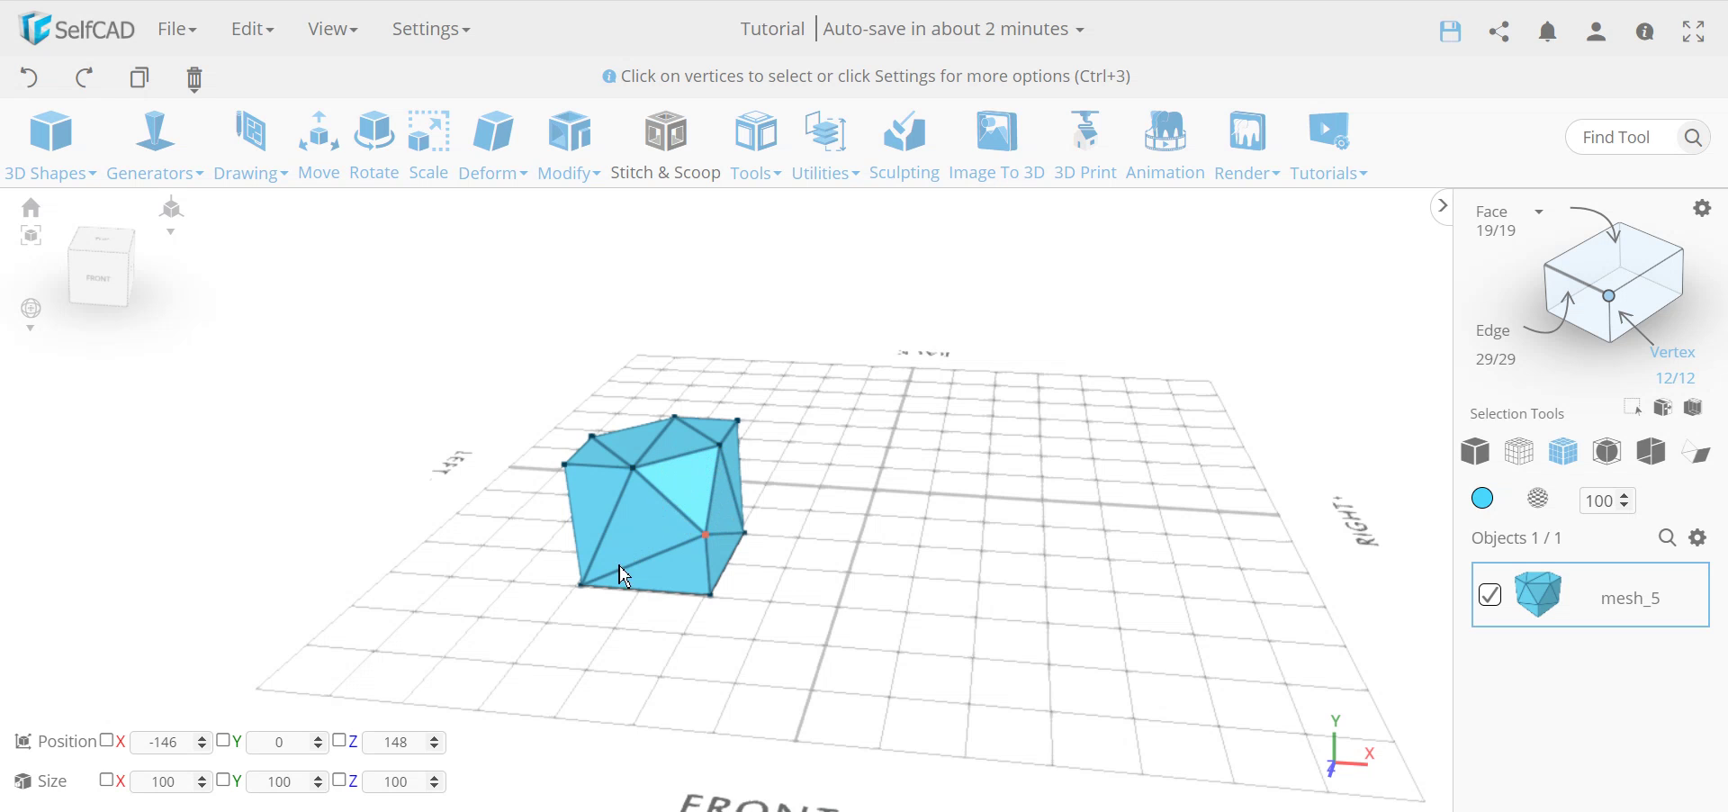
pyautogui.moveTo(837, 638); pyautogui.dragTo(1351, 634)
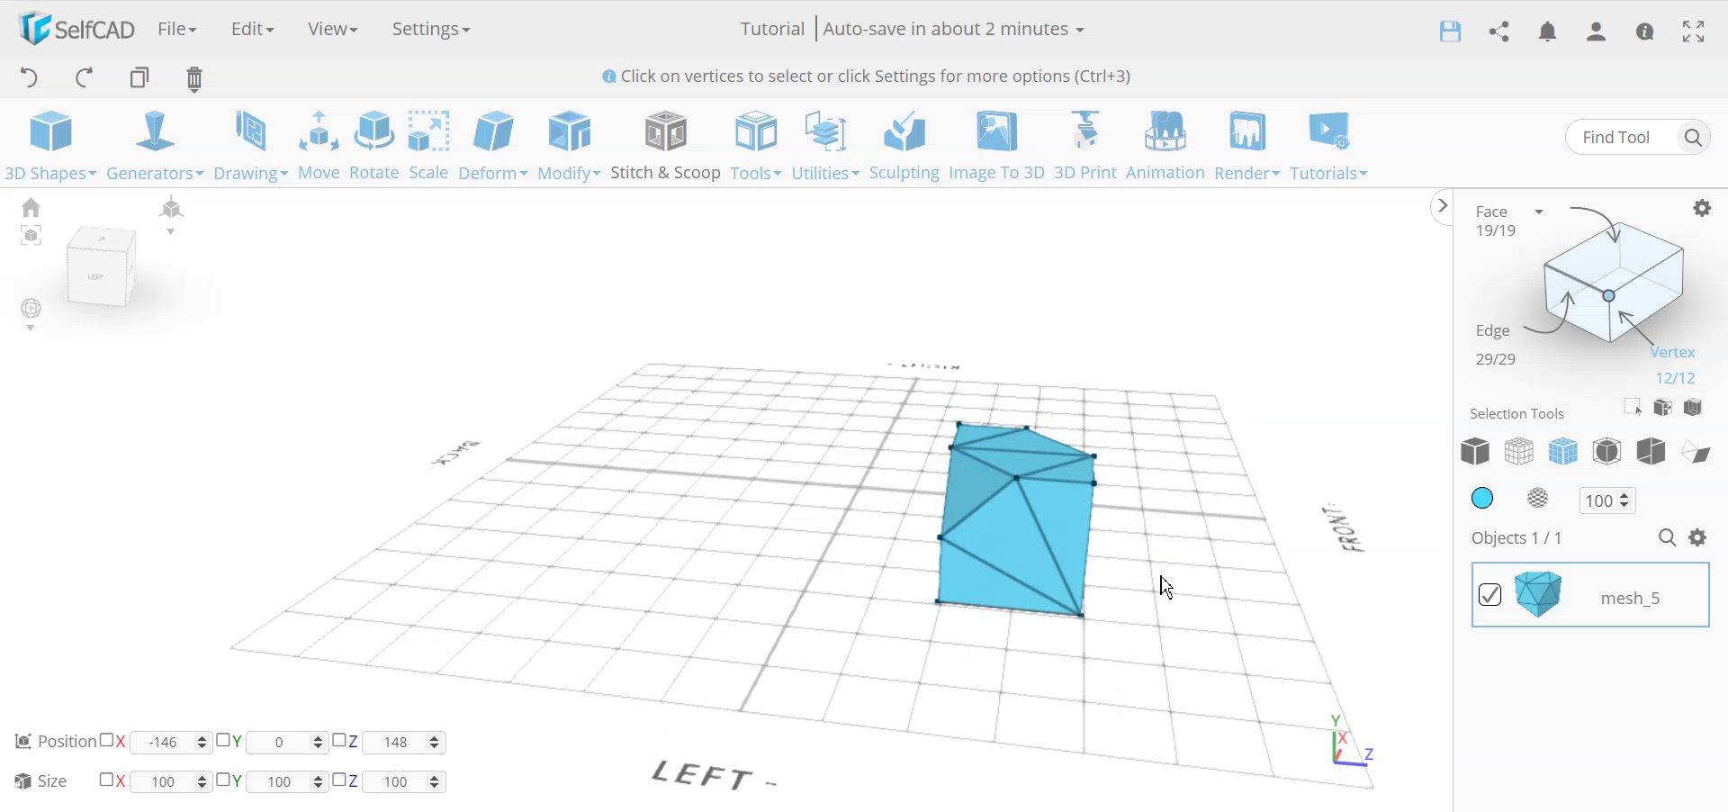
pyautogui.moveTo(1234, 632); pyautogui.dragTo(719, 641)
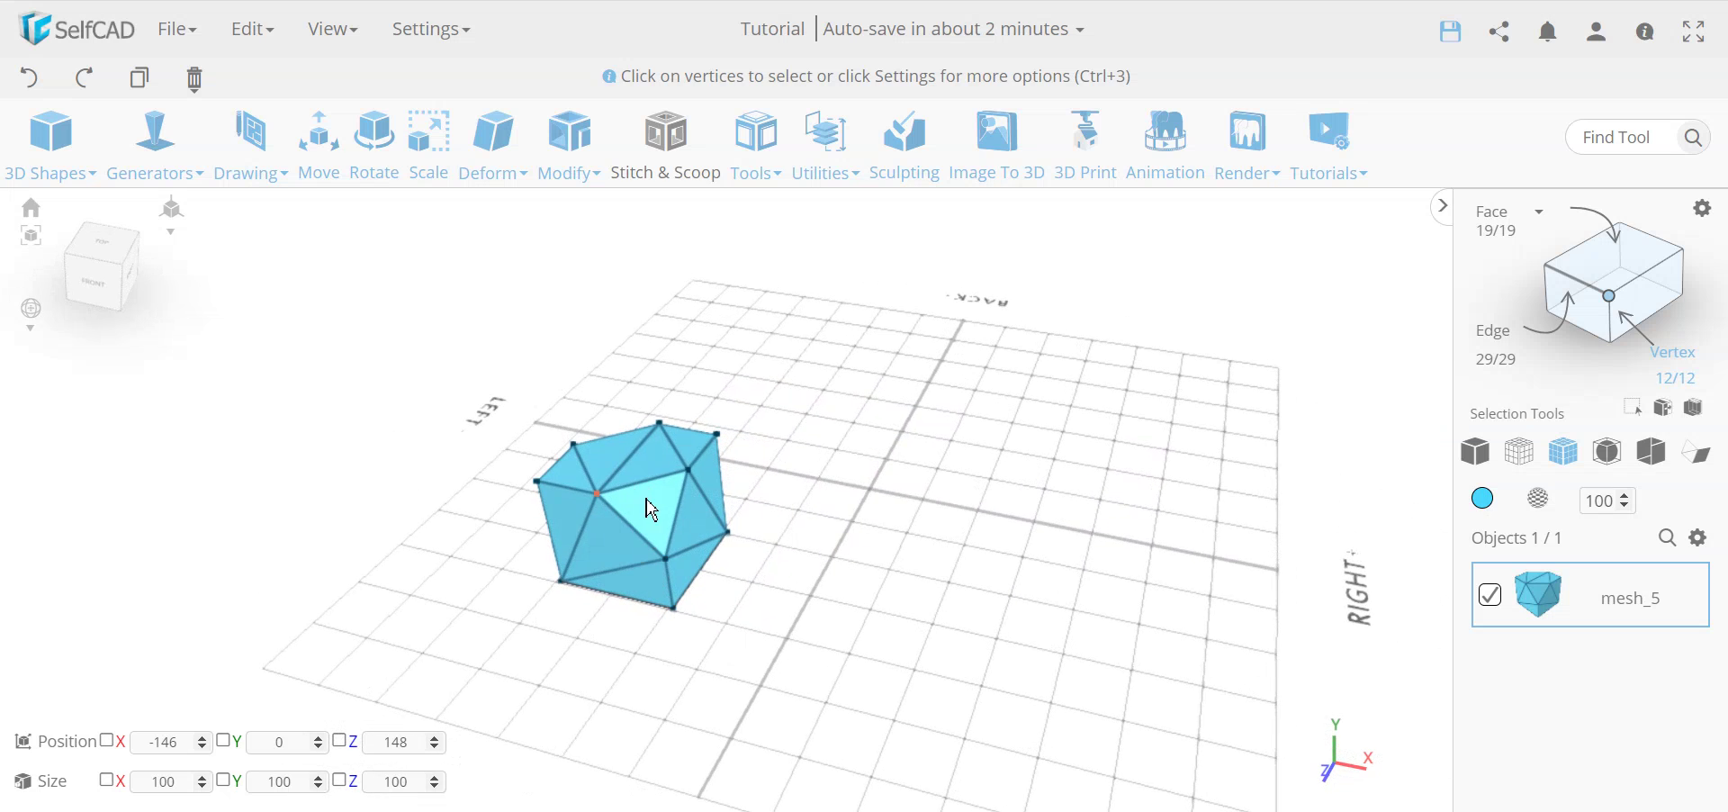
pyautogui.moveTo(615, 664); pyautogui.dragTo(1035, 646)
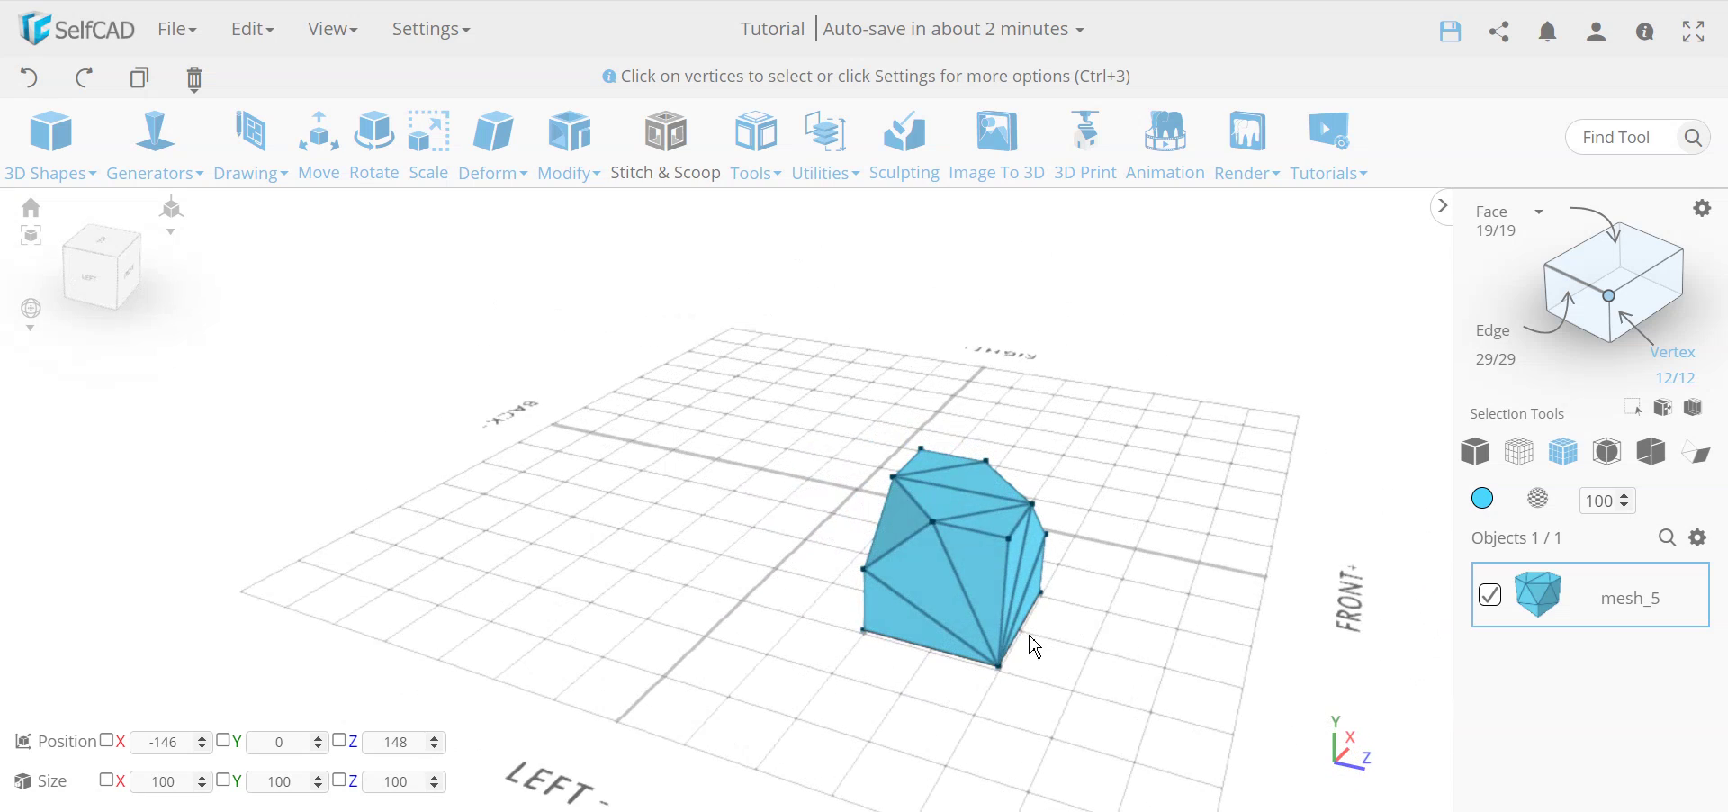
pyautogui.moveTo(781, 580); pyautogui.dragTo(1110, 513)
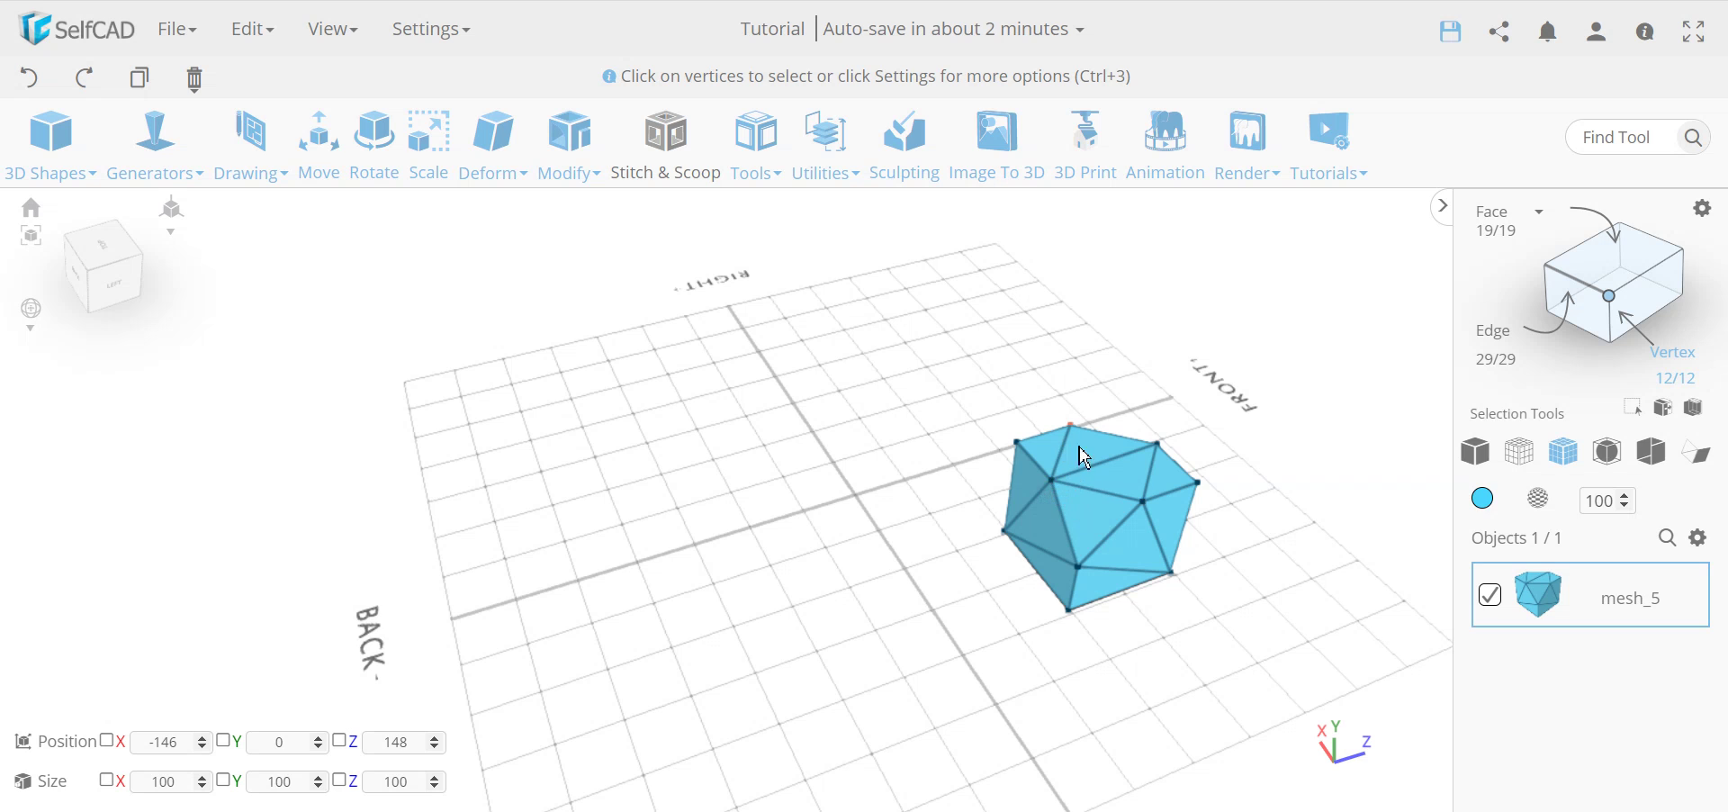
pyautogui.moveTo(1085, 457); pyautogui.dragTo(813, 598)
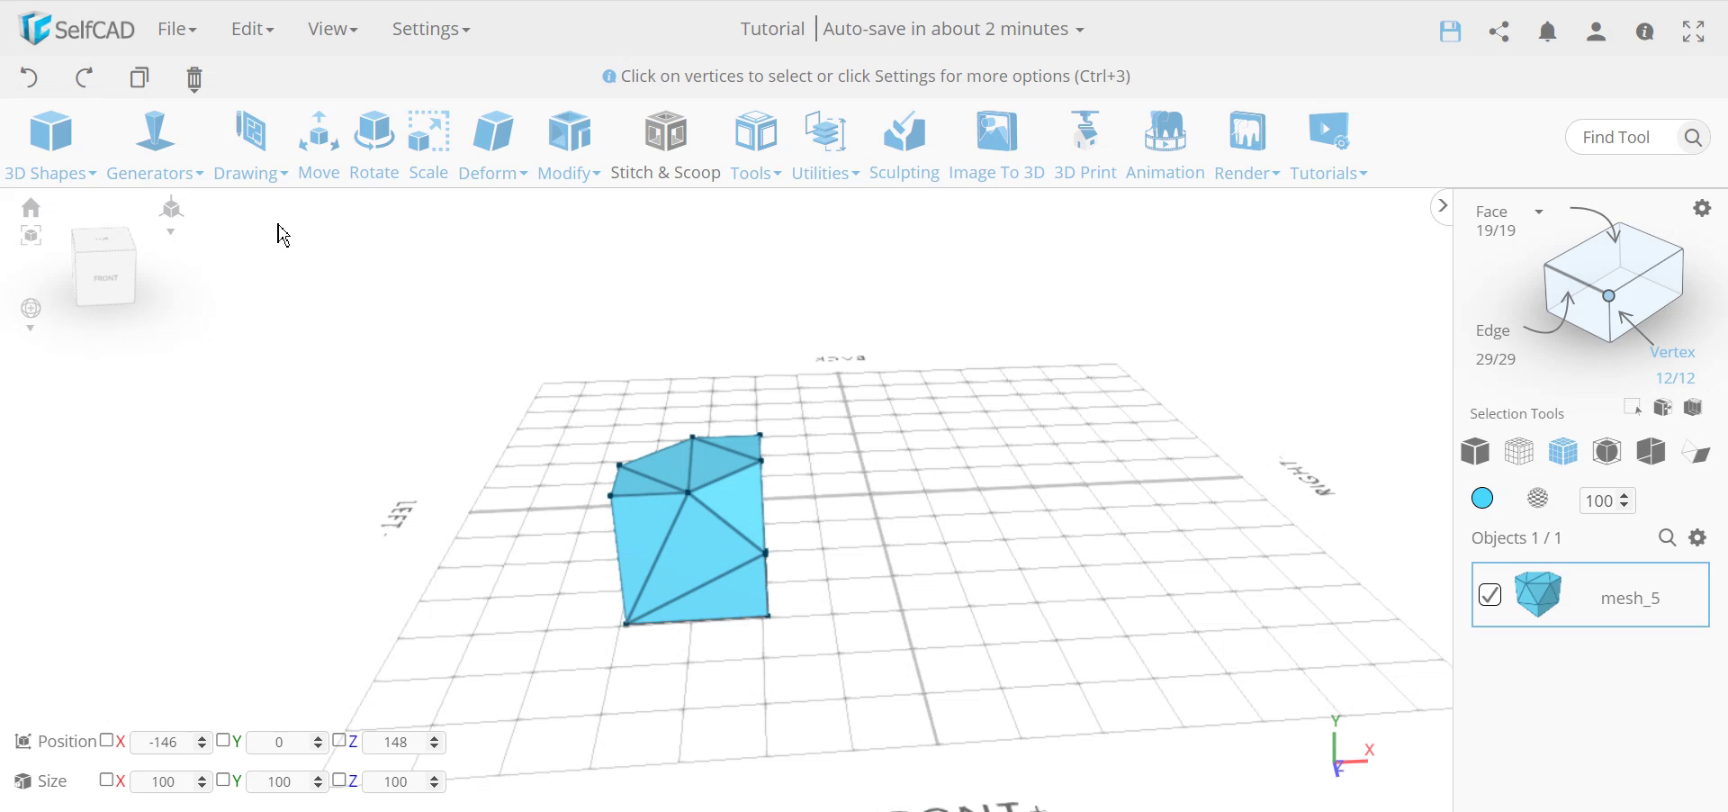
# Step: Duplicate the chamfered mesh and move the copy to X 168, Z -79
pyautogui.click(141, 87)
pyautogui.click(322, 144)
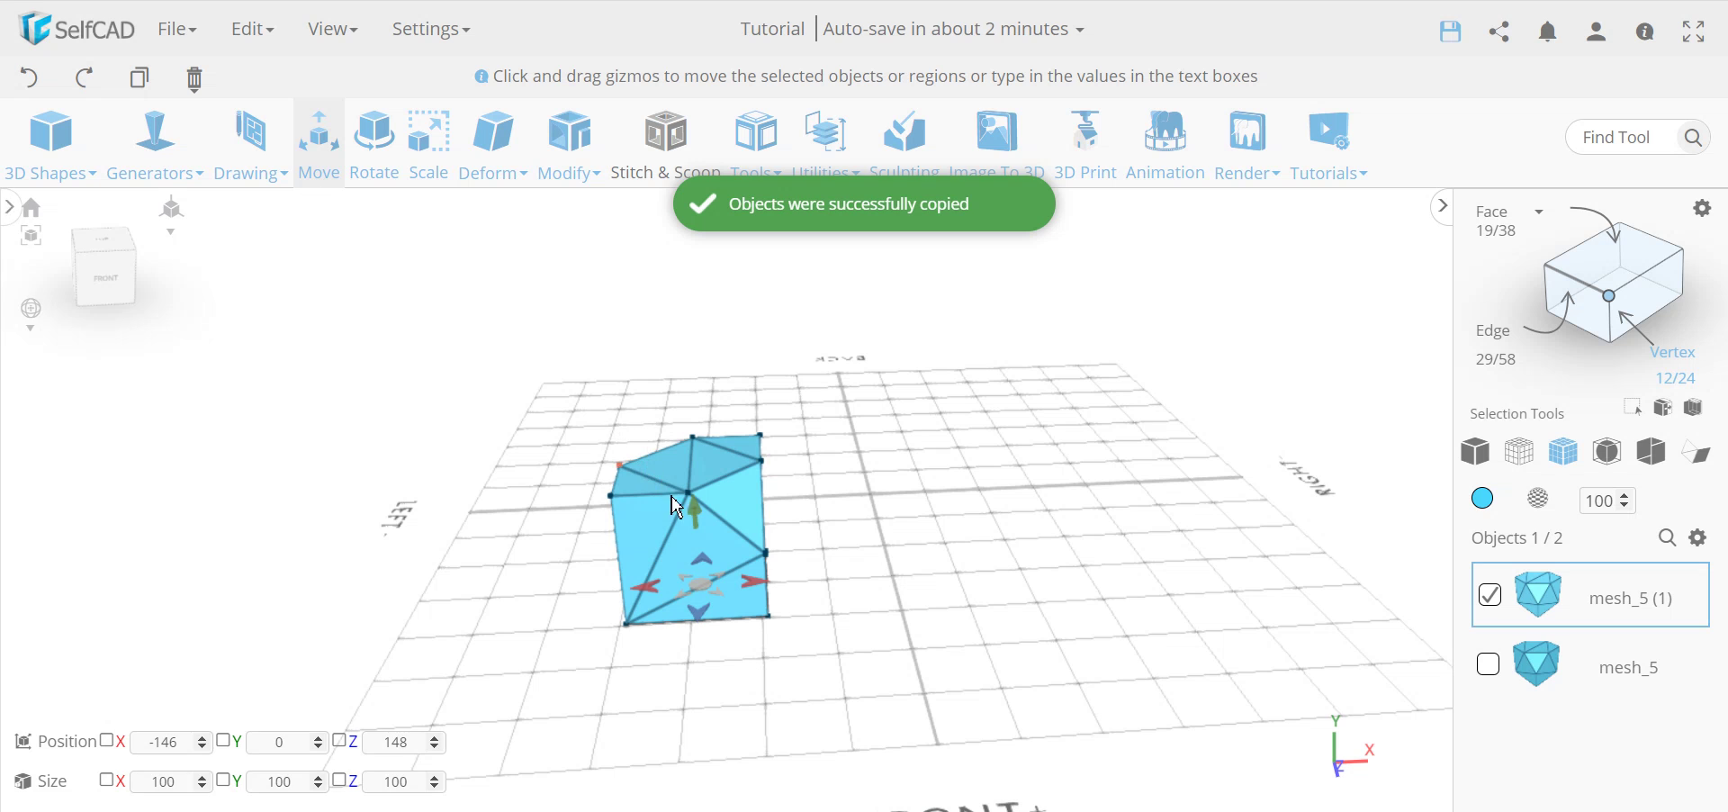
pyautogui.moveTo(702, 585); pyautogui.dragTo(1042, 468)
pyautogui.moveTo(1034, 598); pyautogui.dragTo(772, 619)
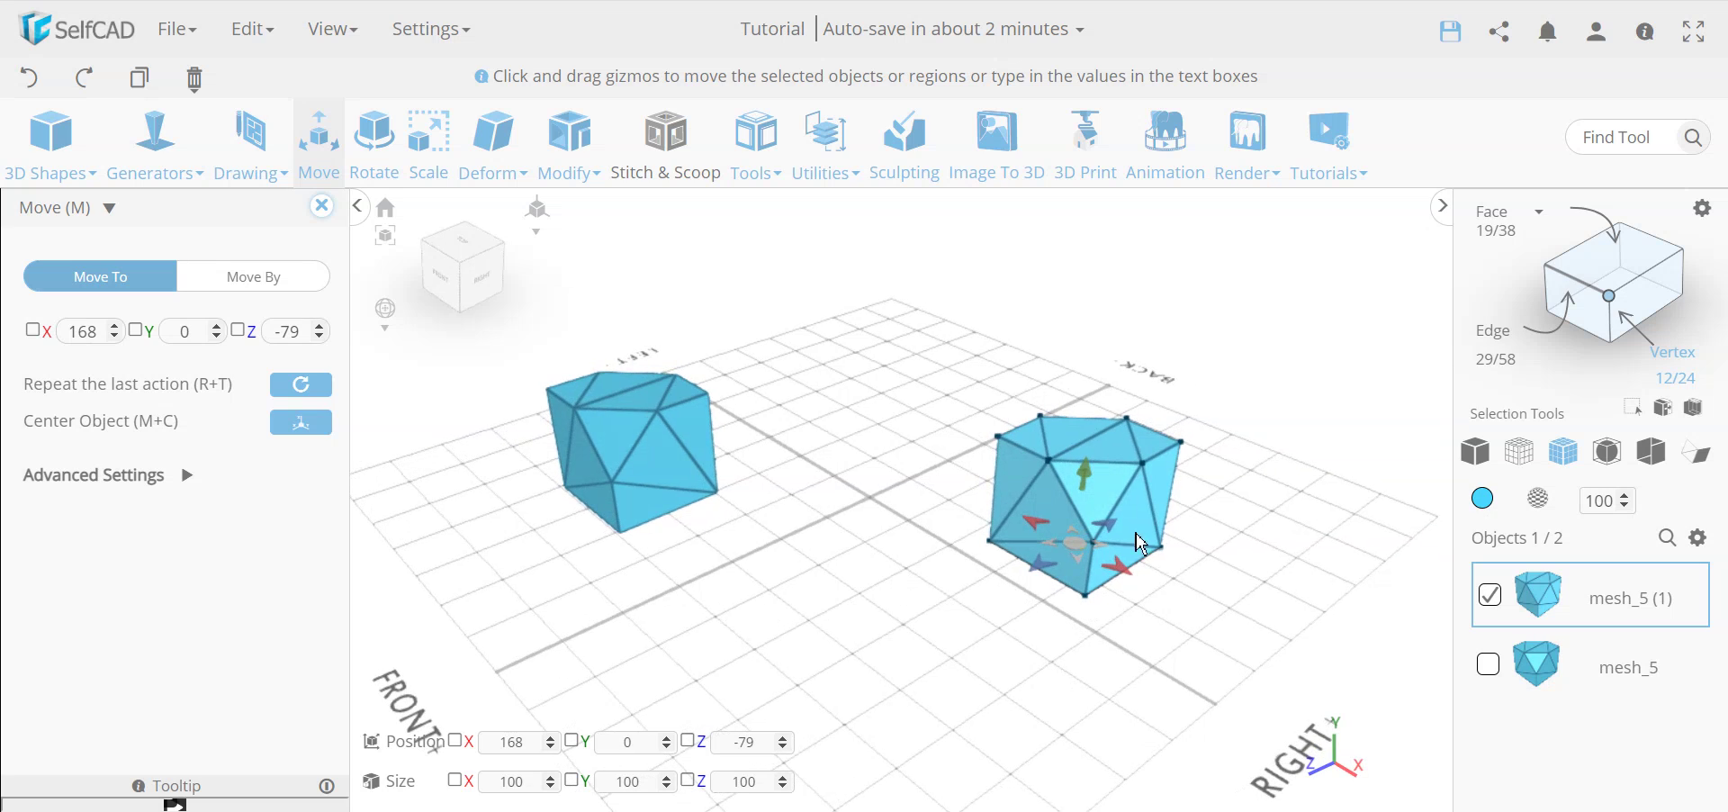
# Step: Preview Round Object on the copy with smoothness 3
pyautogui.click(567, 167)
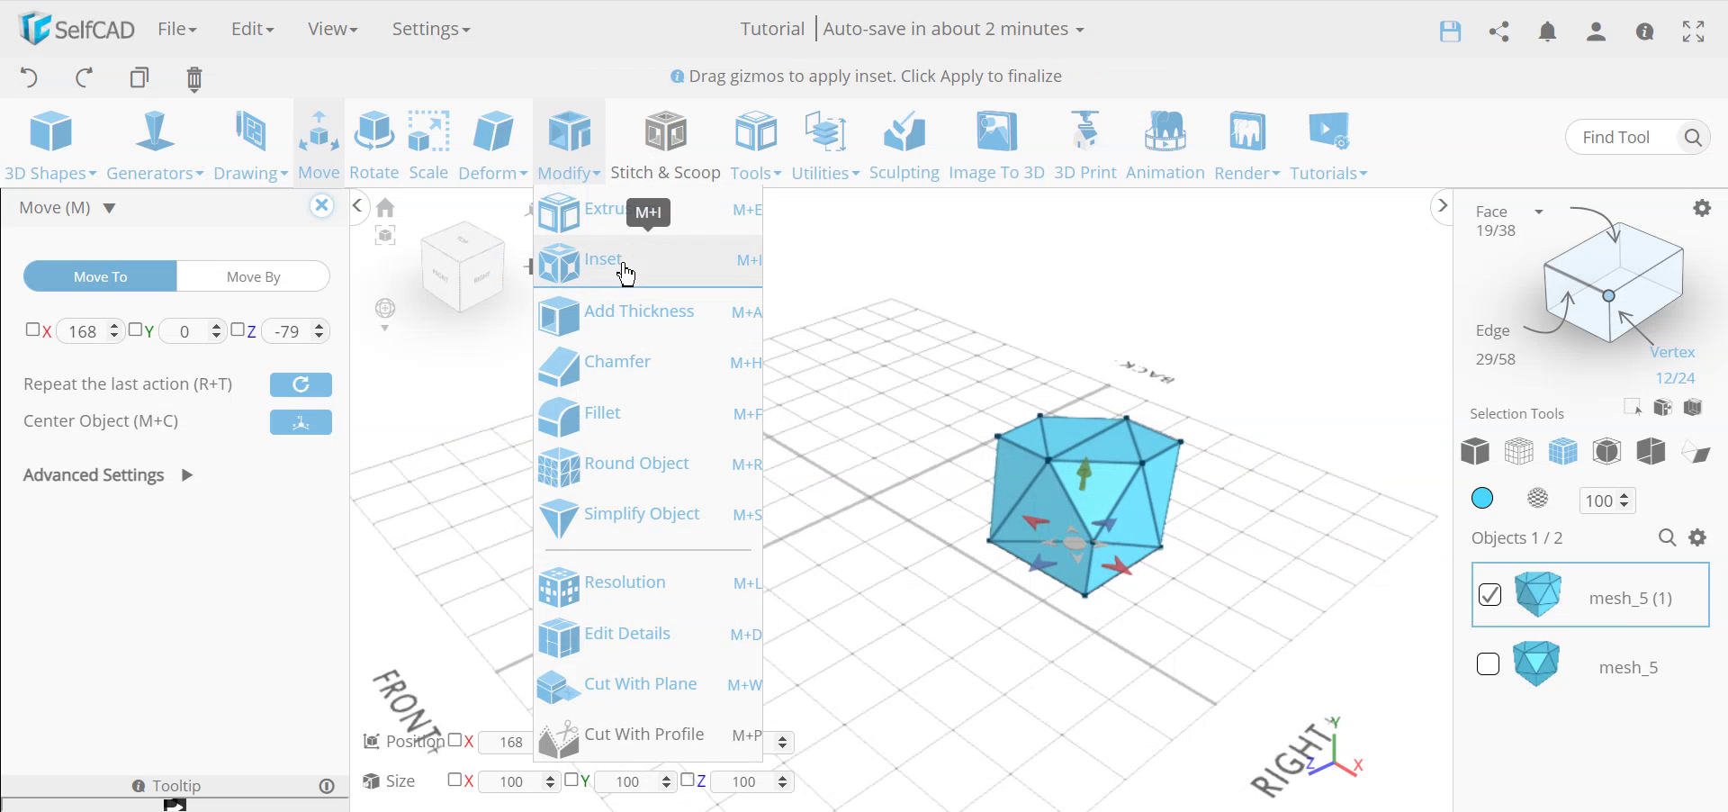
pyautogui.click(635, 473)
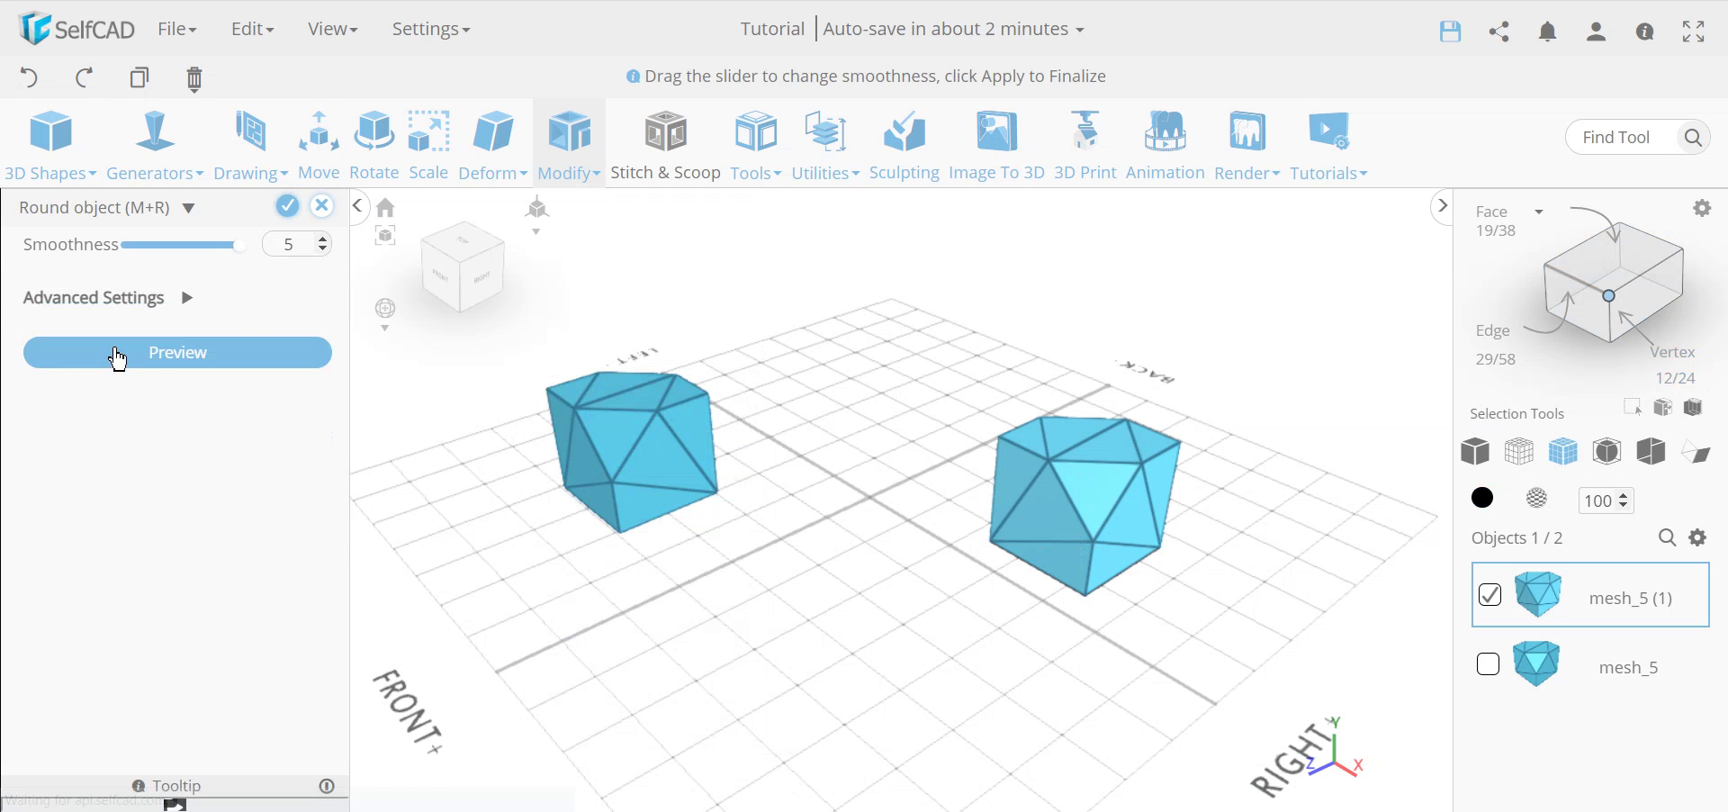
pyautogui.click(164, 257)
pyautogui.moveTo(963, 614); pyautogui.dragTo(1093, 612, button='right')
pyautogui.scroll(3, 1098, 493)
pyautogui.moveTo(1098, 494); pyautogui.dragTo(1007, 576, button='right')
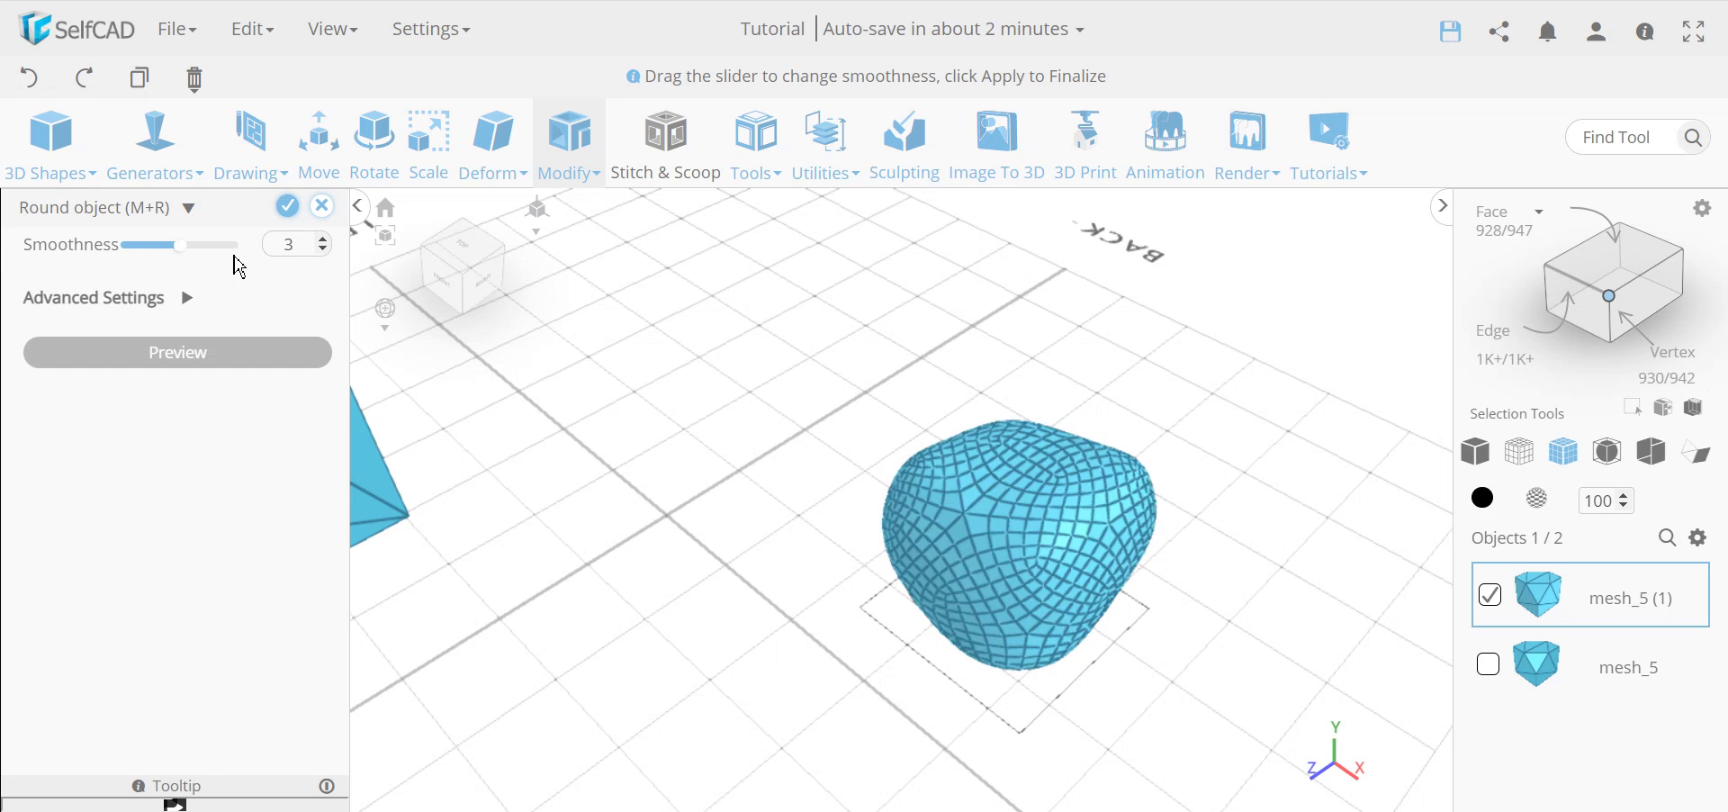
# Step: Apply the rounding to mesh_5 (1), show solid shading, and turn off vertex selection
pyautogui.click(287, 206)
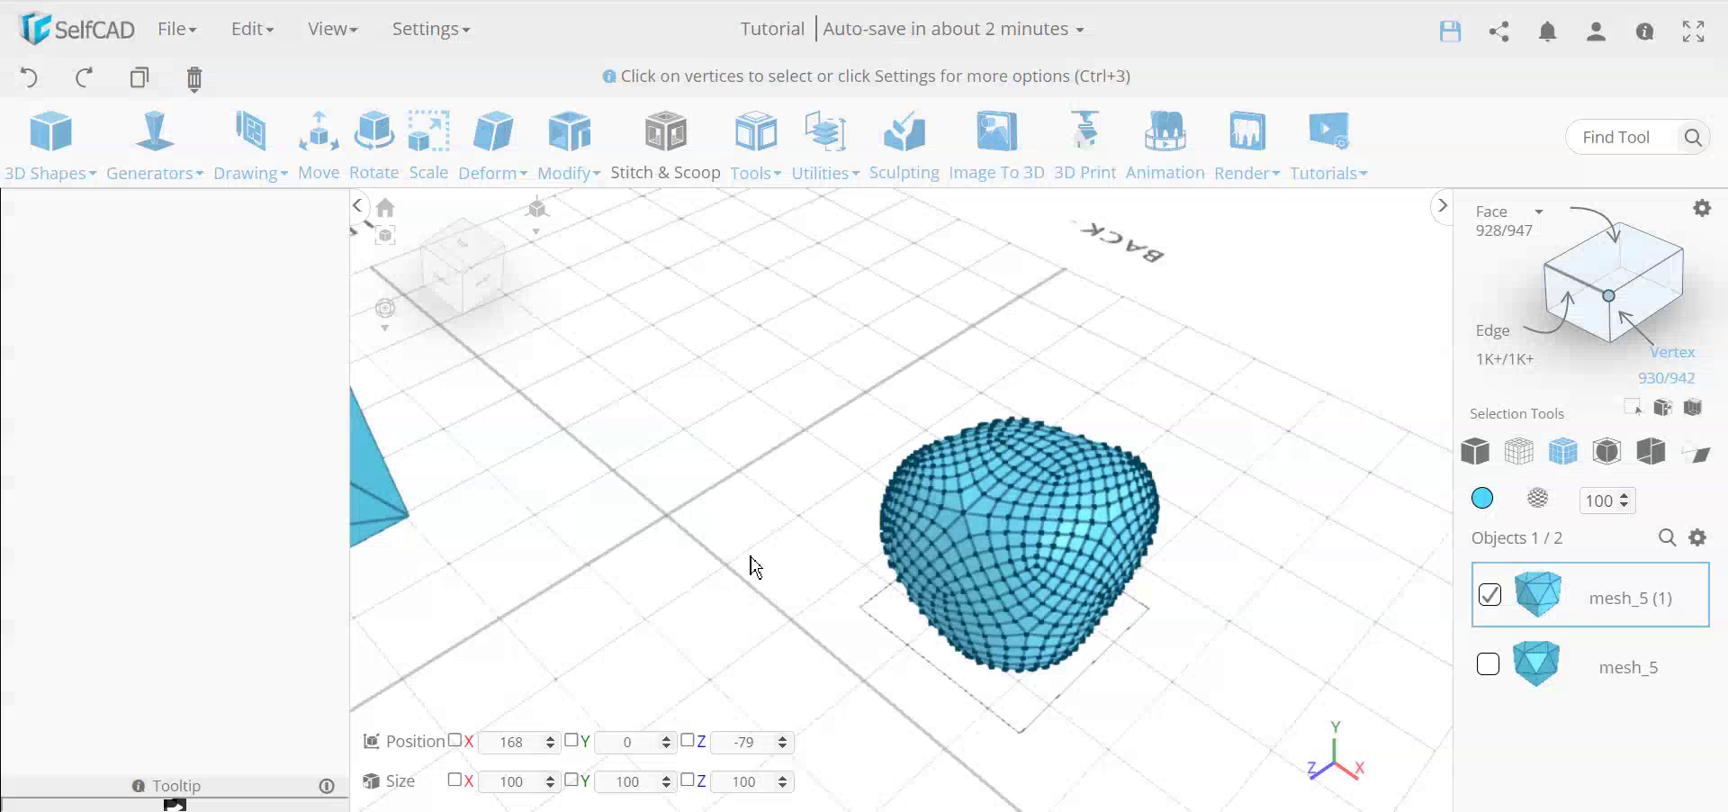
pyautogui.click(1475, 454)
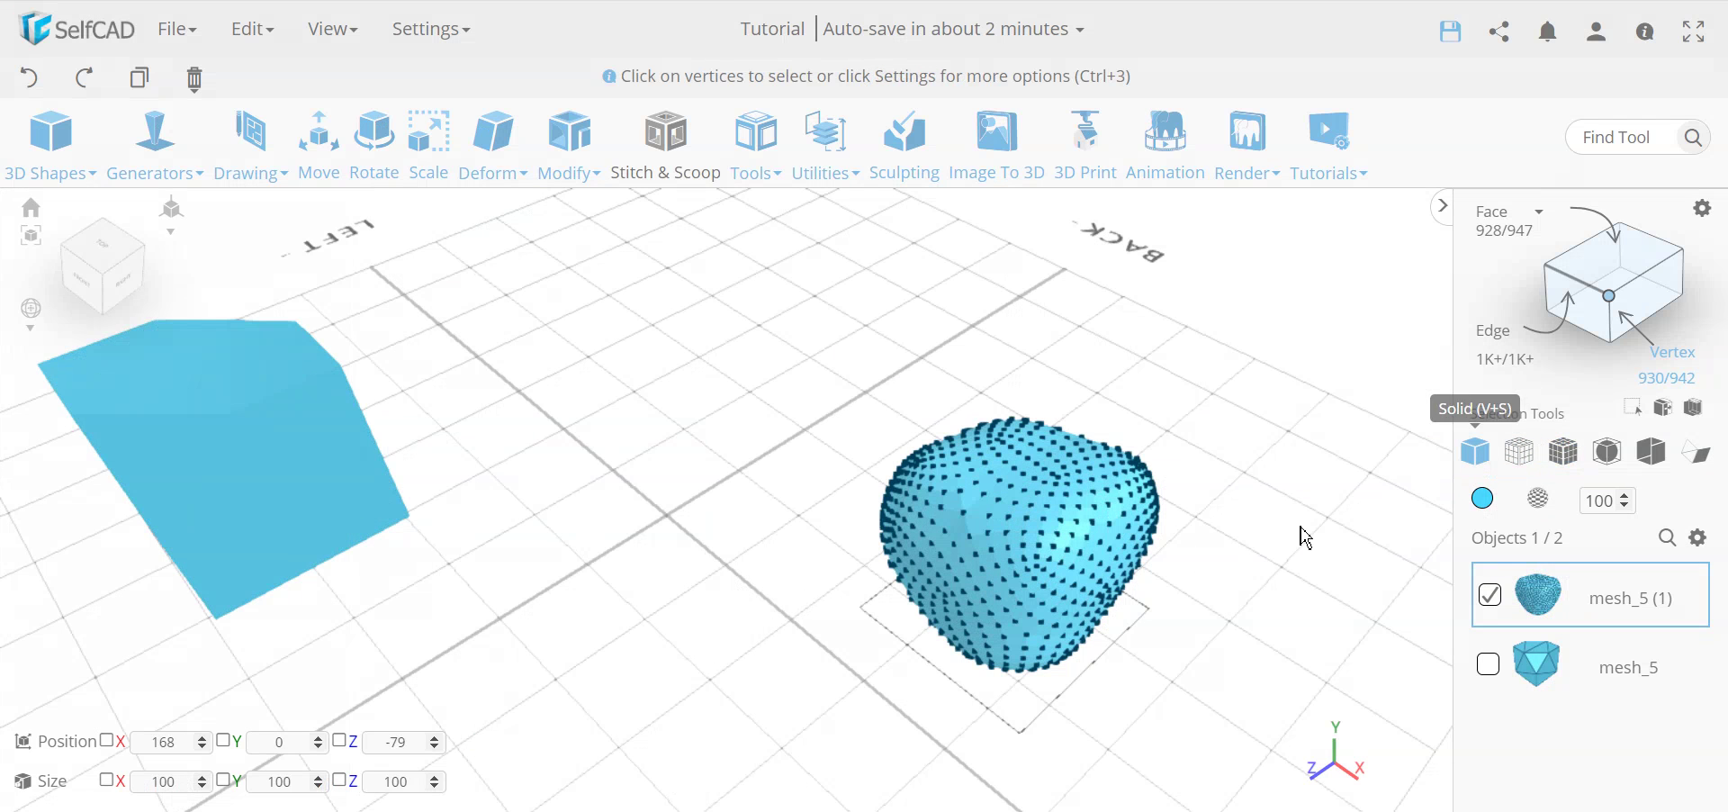
pyautogui.click(1611, 302)
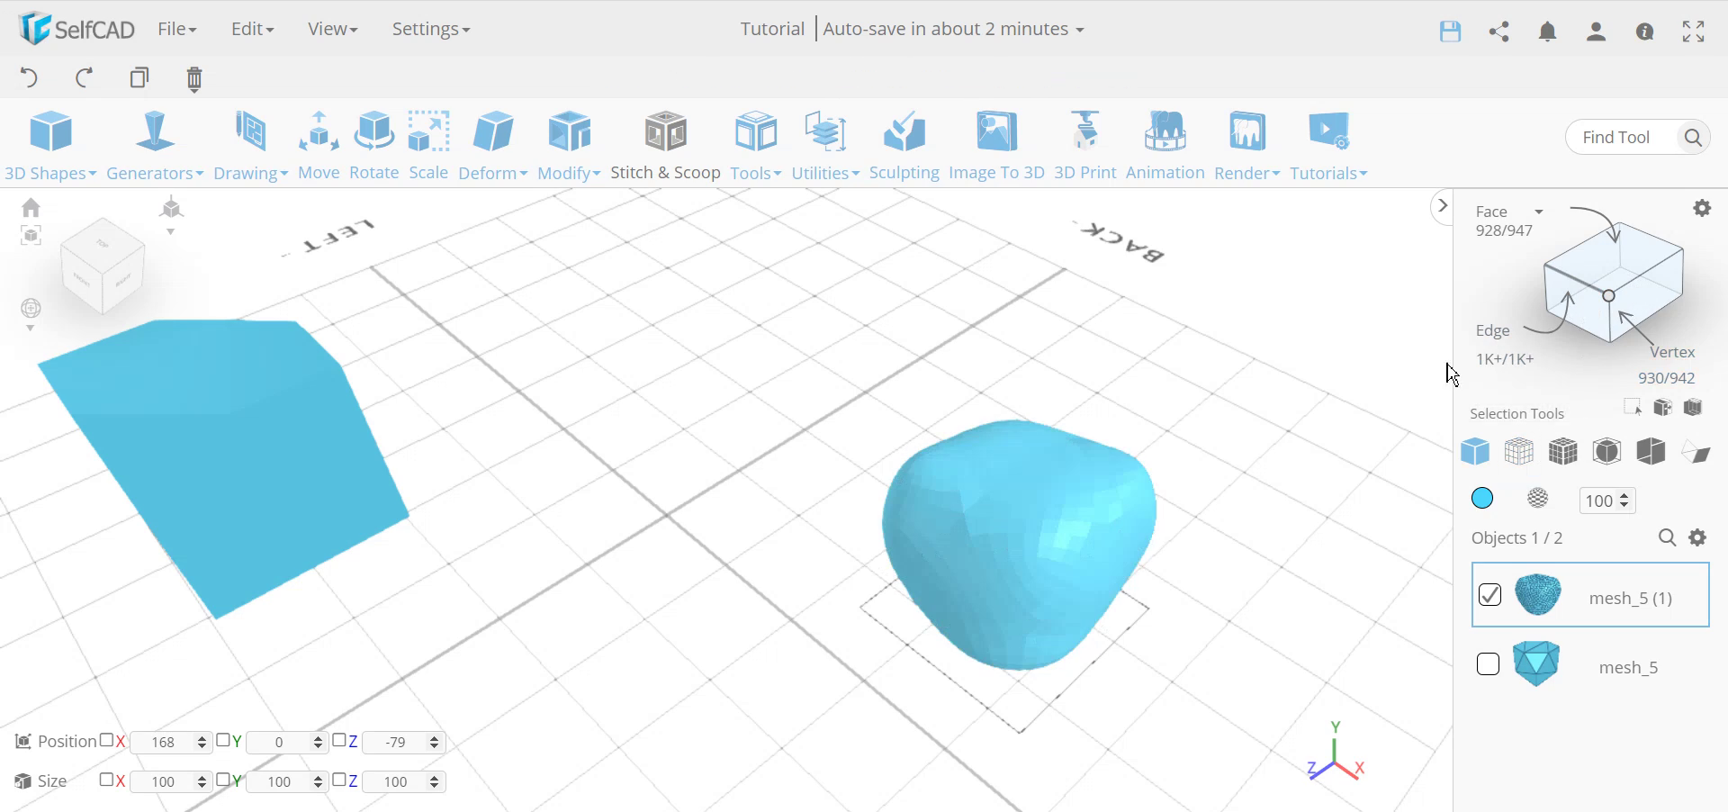
# Step: Orbit around both meshes and select only the original faceted mesh_5
pyautogui.moveTo(858, 675); pyautogui.dragTo(1033, 572)
pyautogui.moveTo(1098, 521); pyautogui.dragTo(579, 608)
pyautogui.moveTo(841, 630); pyautogui.dragTo(684, 620)
pyautogui.click(1490, 594)
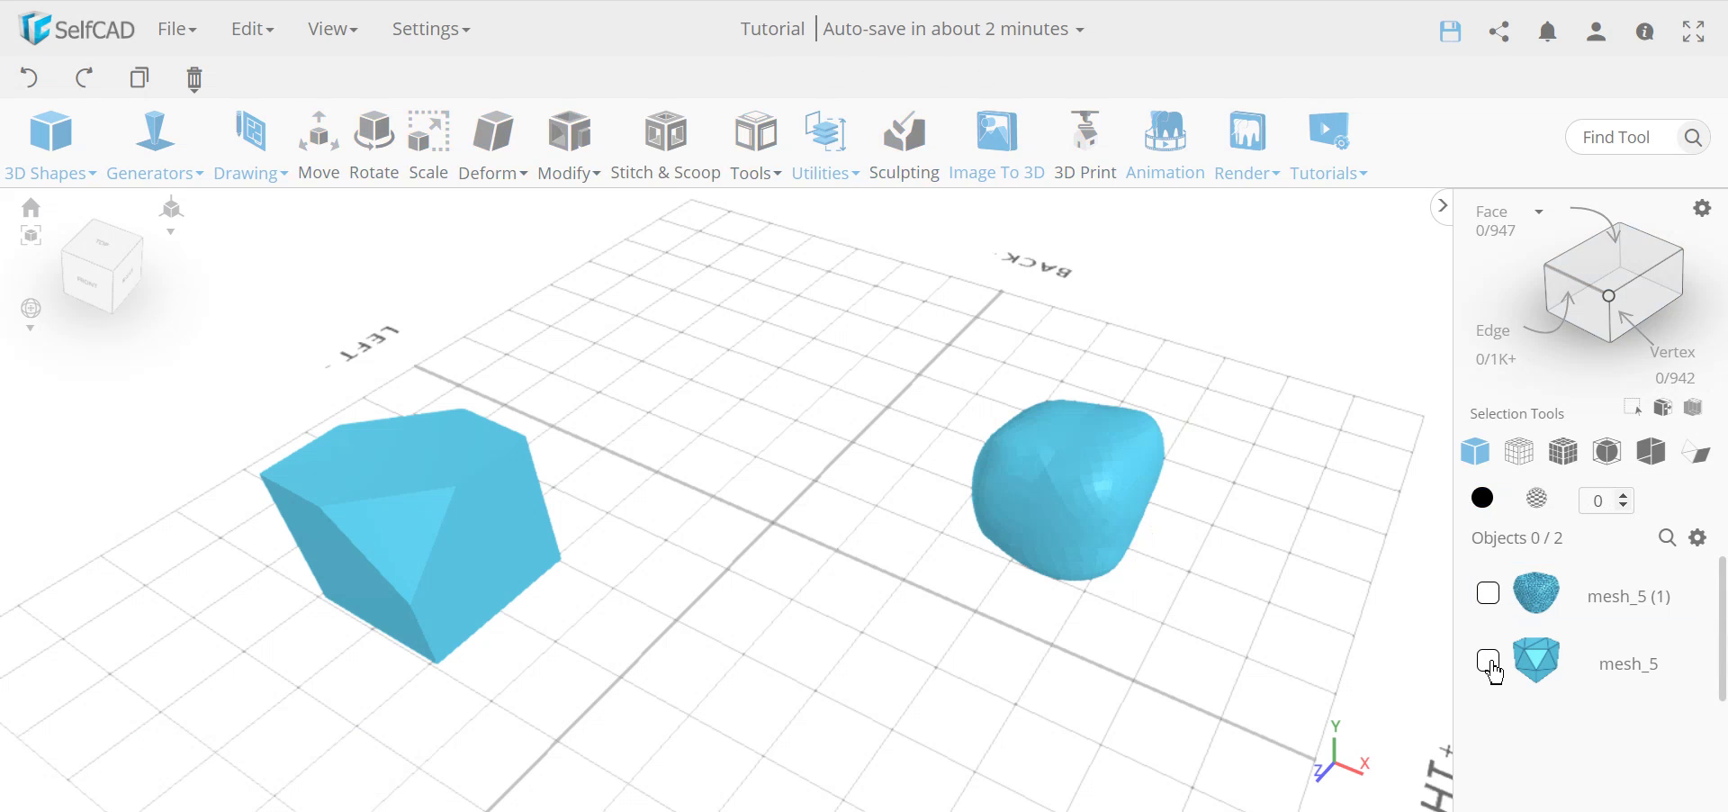
pyautogui.click(1489, 665)
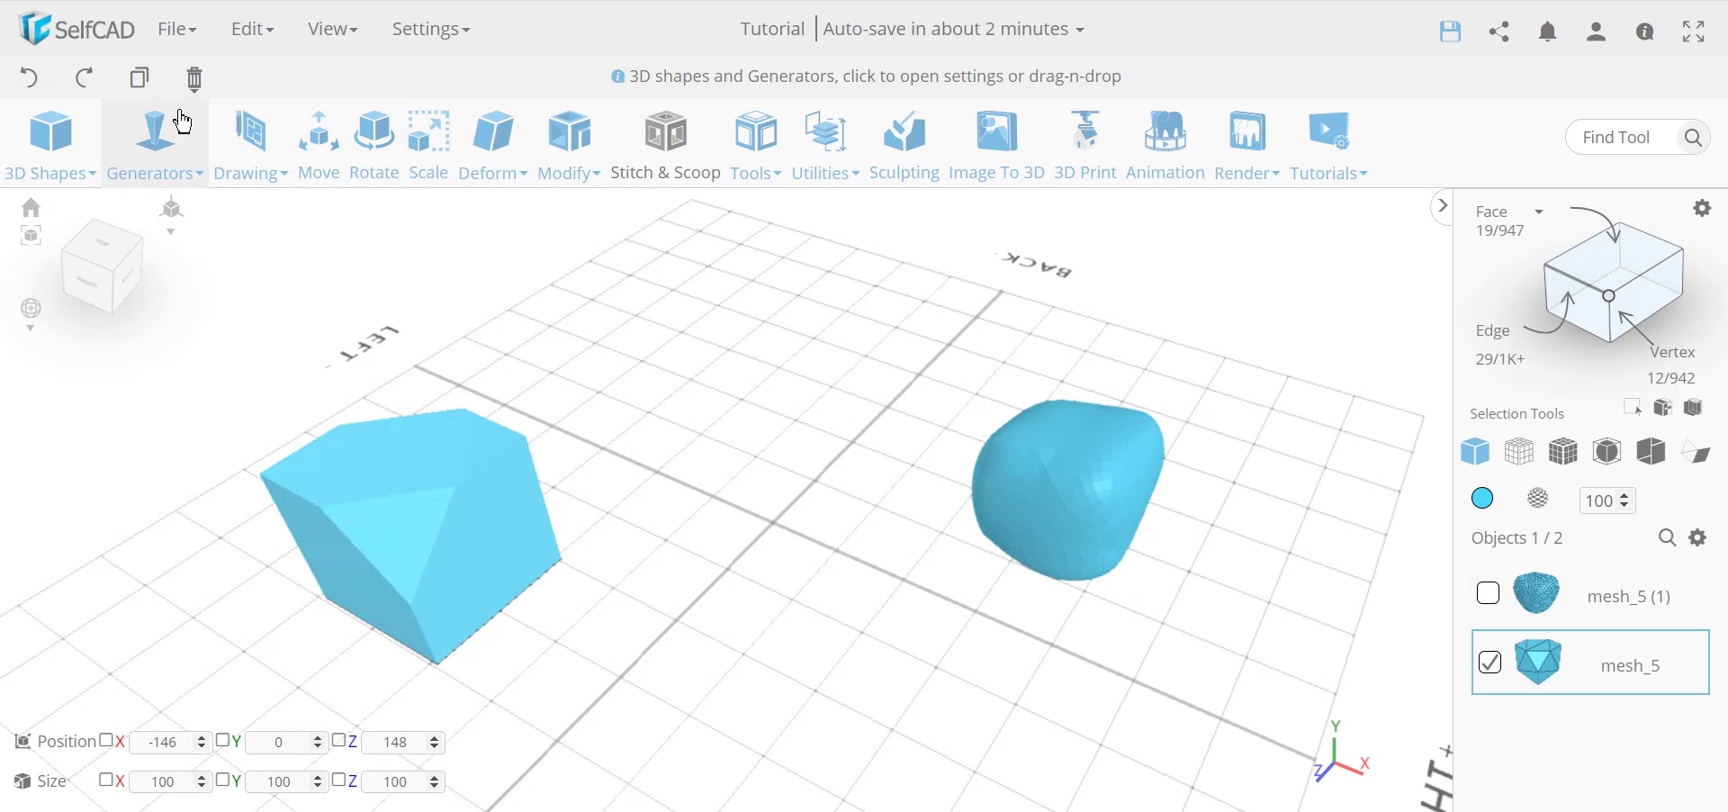
# Step: Duplicate mesh_5, move the copy to X 135, Z 53, and switch to Solid + Wireframe view
pyautogui.click(147, 88)
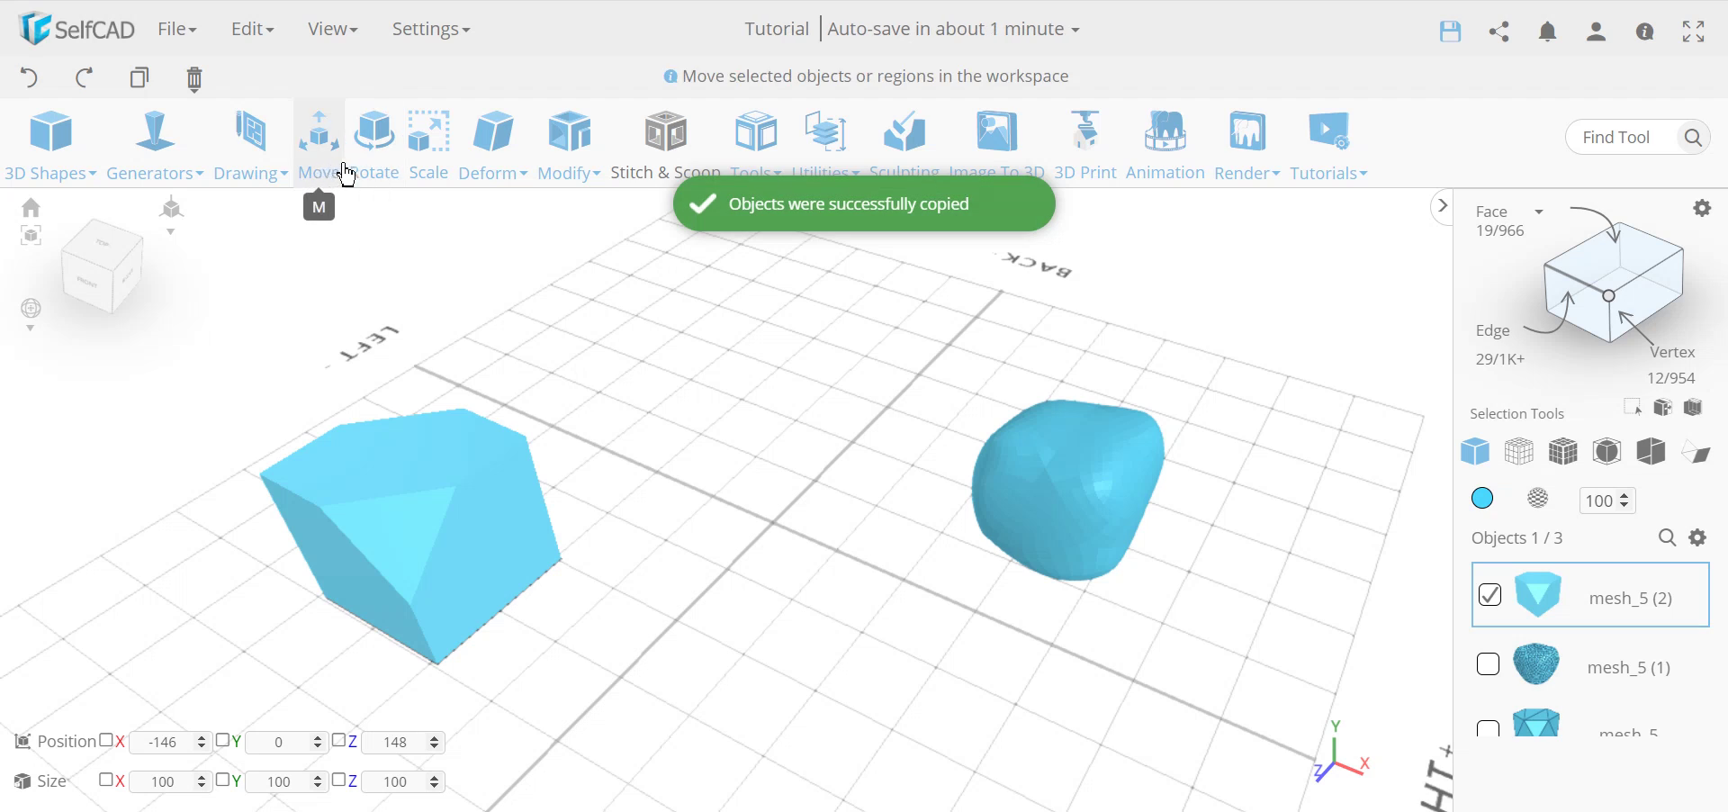
pyautogui.click(334, 166)
pyautogui.moveTo(445, 576); pyautogui.dragTo(910, 659)
pyautogui.click(320, 206)
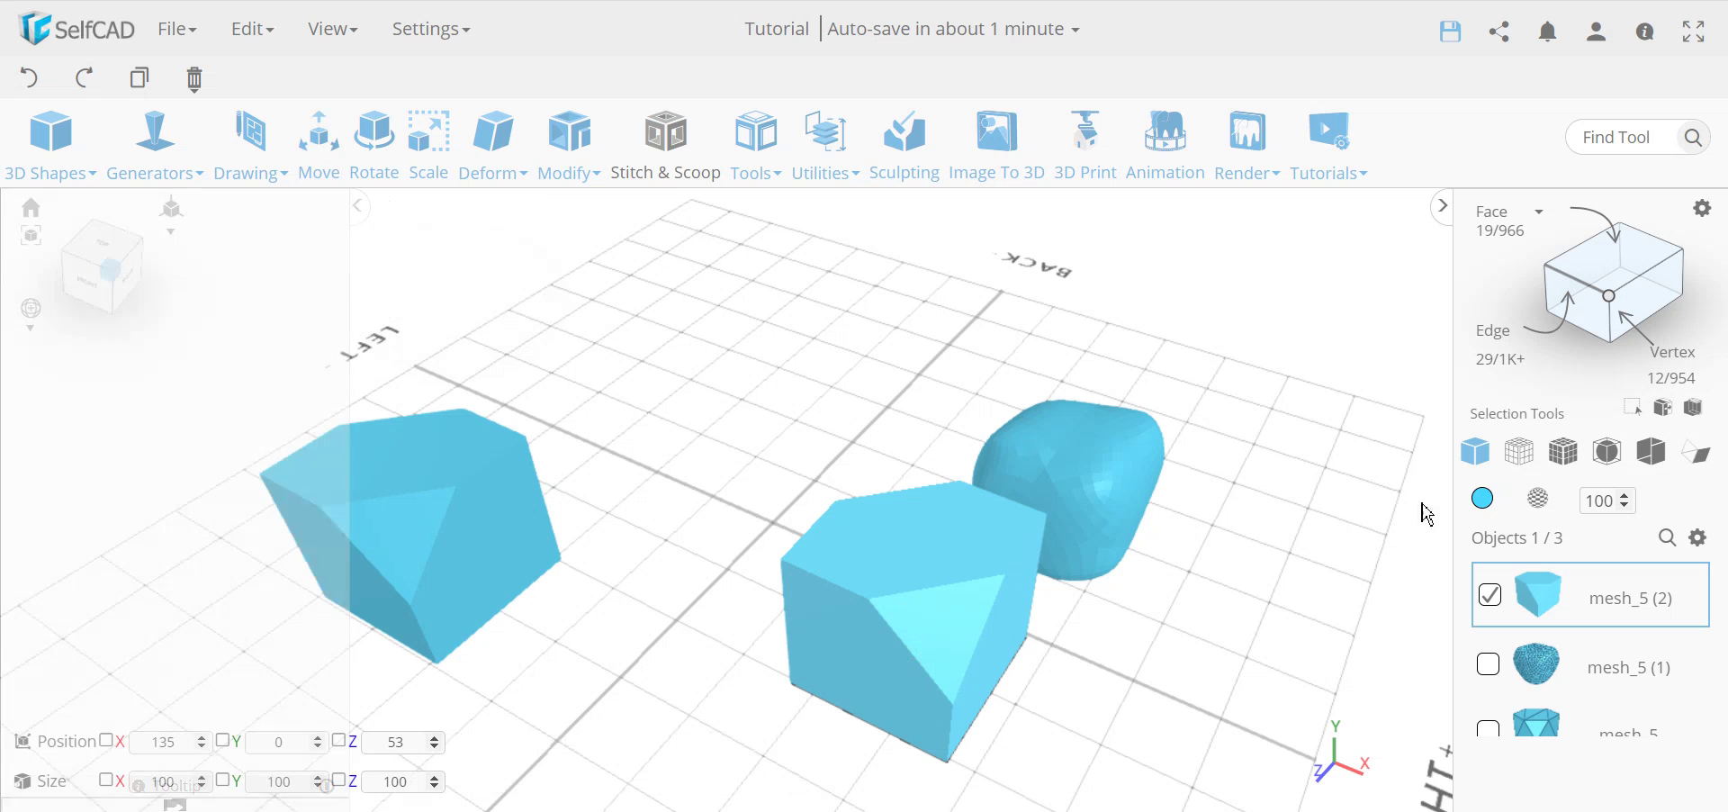
pyautogui.click(1564, 452)
pyautogui.moveTo(1016, 727)
pyautogui.mouseDown()
pyautogui.moveTo(1002, 732)
pyautogui.moveTo(1028, 746)
pyautogui.mouseUp()
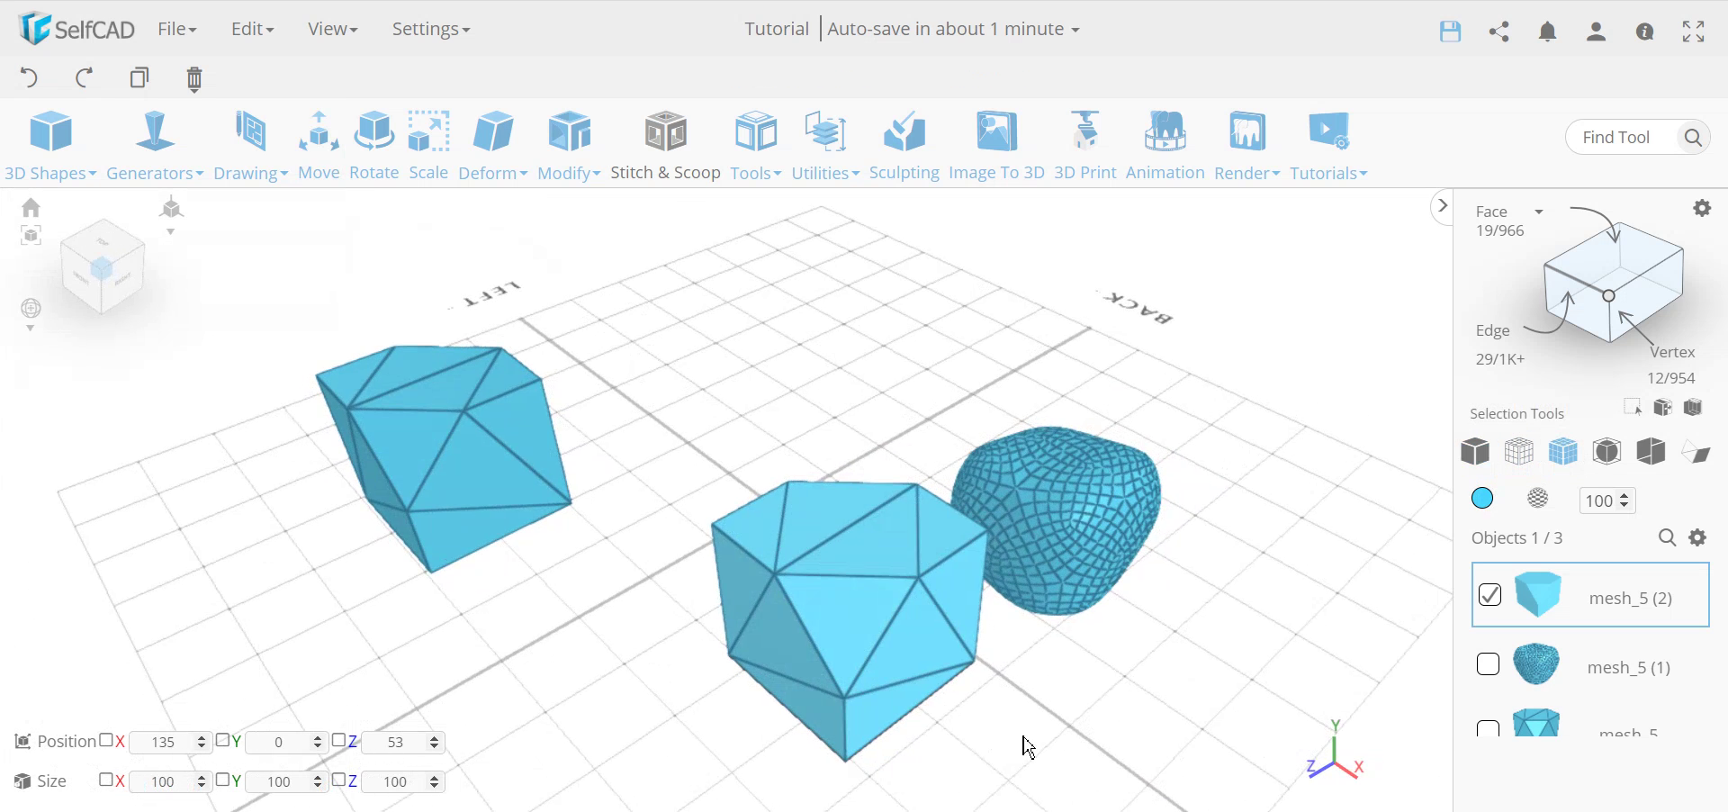
# Step: With Edit Details in Remove mode, delete the front-face diagonal and a top edge of mesh_5 (2)
pyautogui.click(571, 175)
pyautogui.click(672, 641)
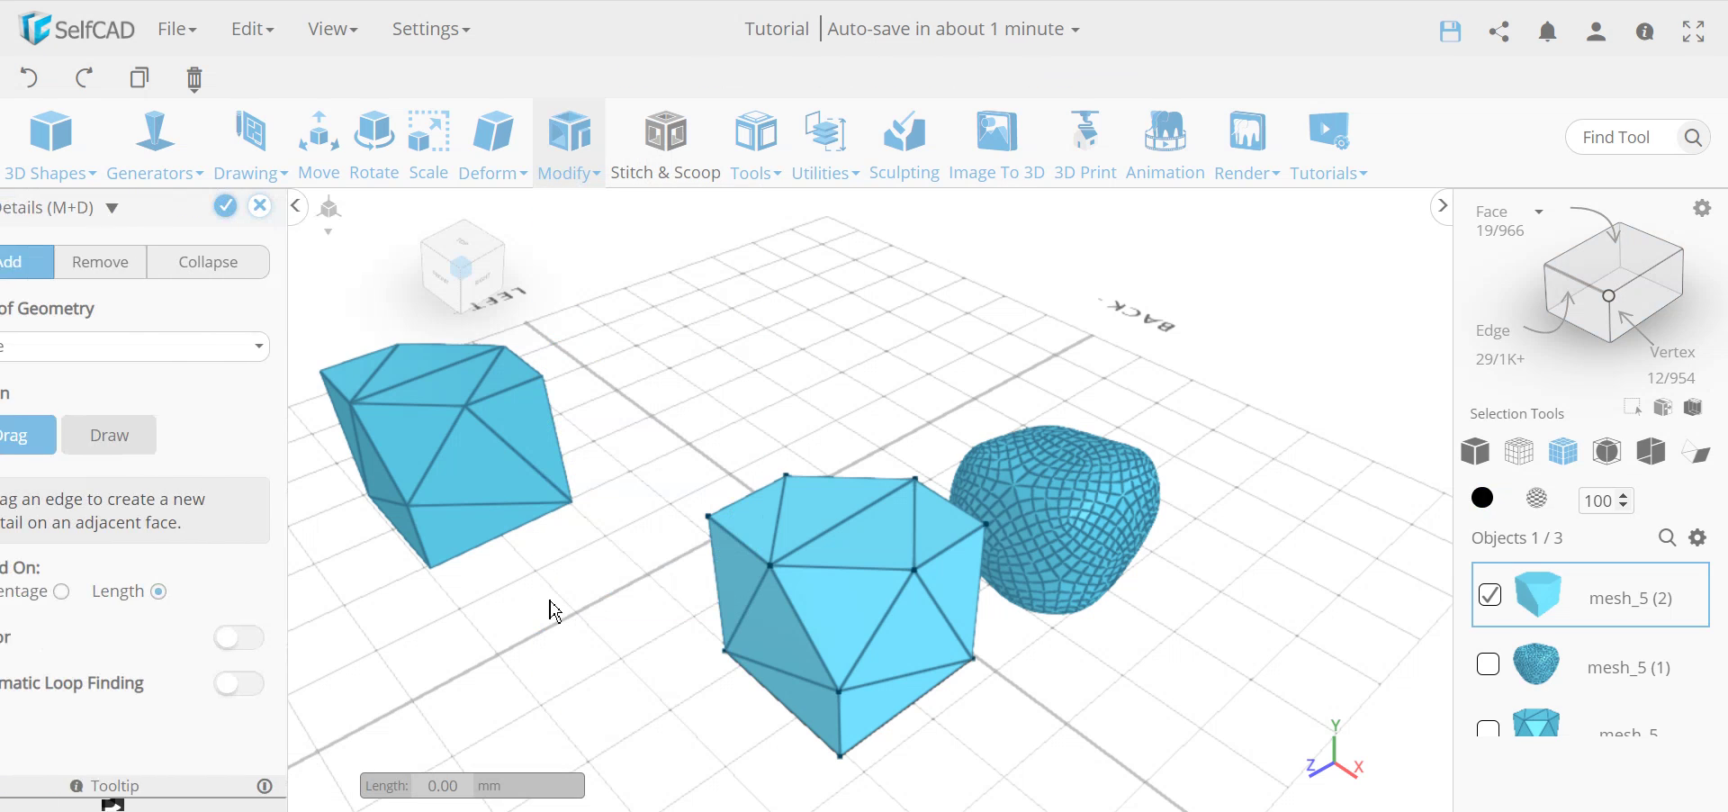
pyautogui.click(162, 262)
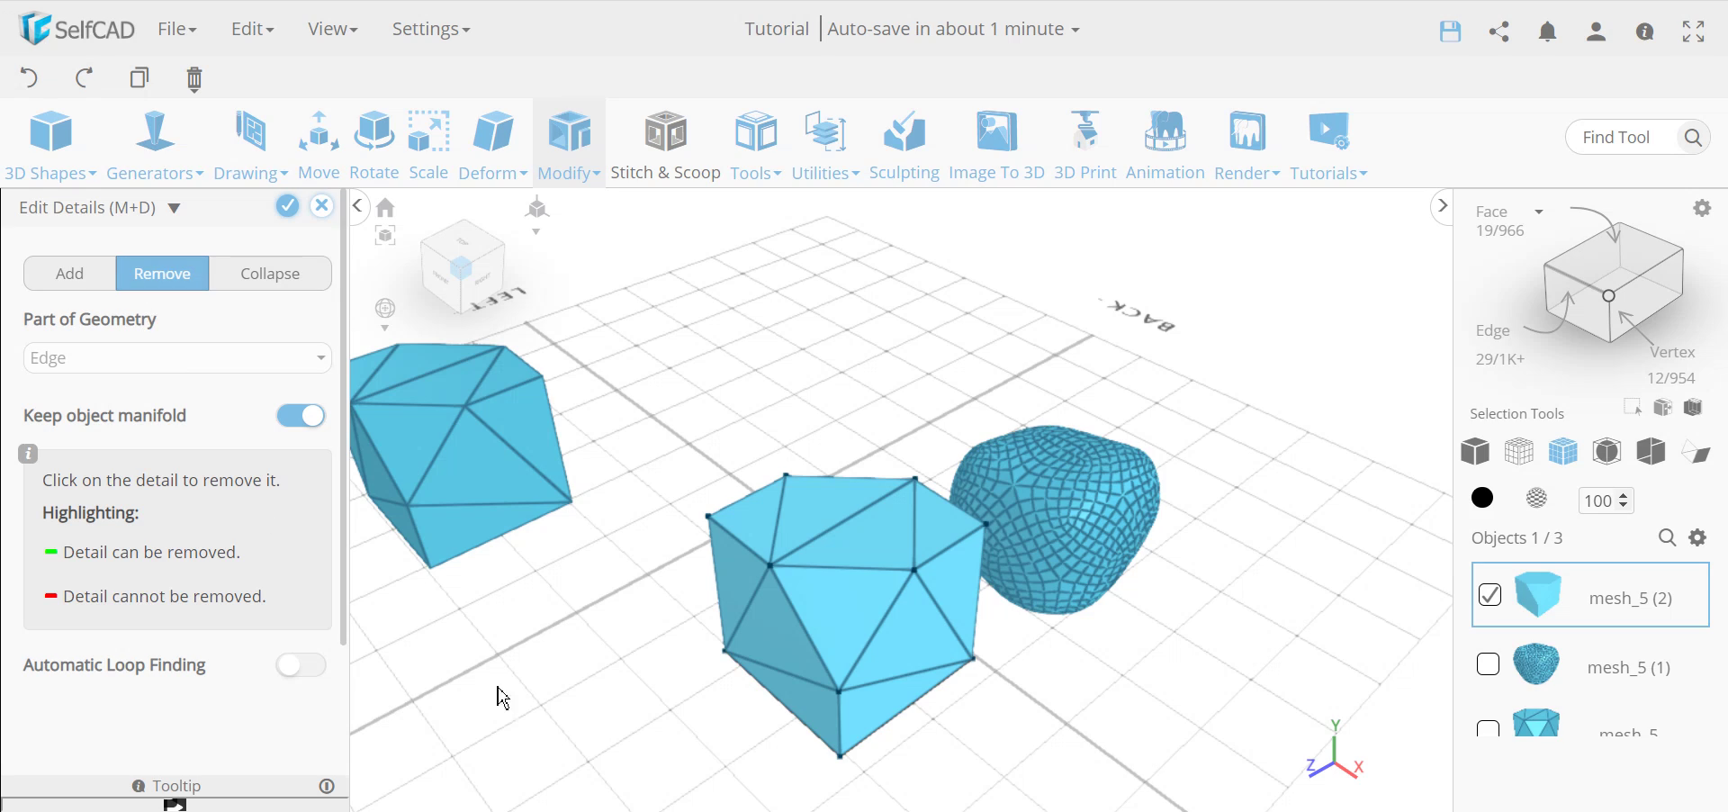
pyautogui.moveTo(1034, 751); pyautogui.dragTo(1095, 760)
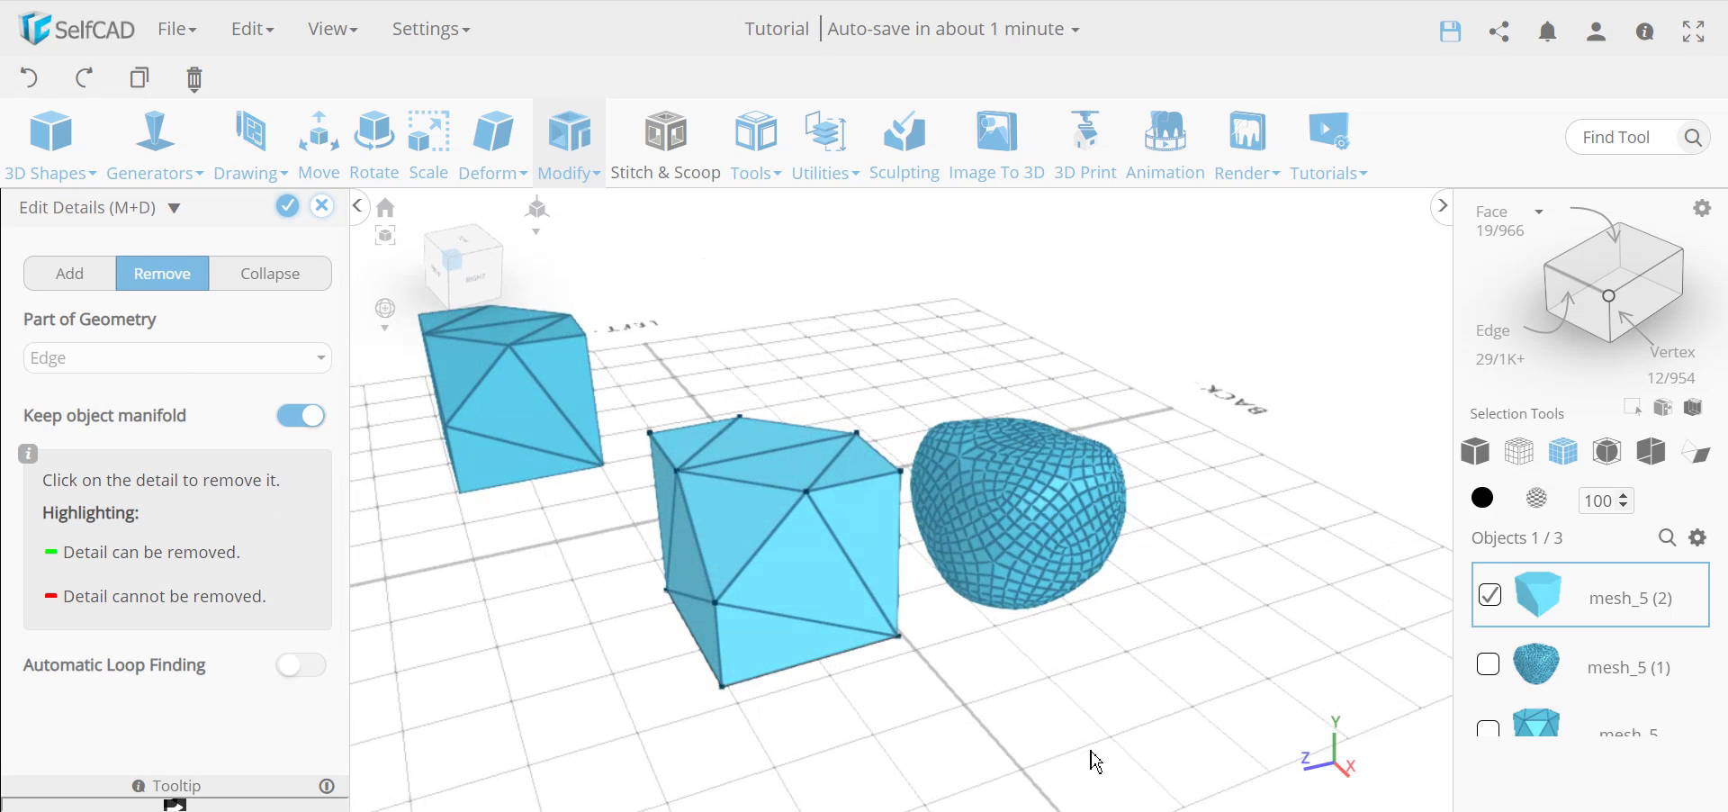
pyautogui.click(853, 559)
pyautogui.moveTo(853, 750); pyautogui.dragTo(983, 760)
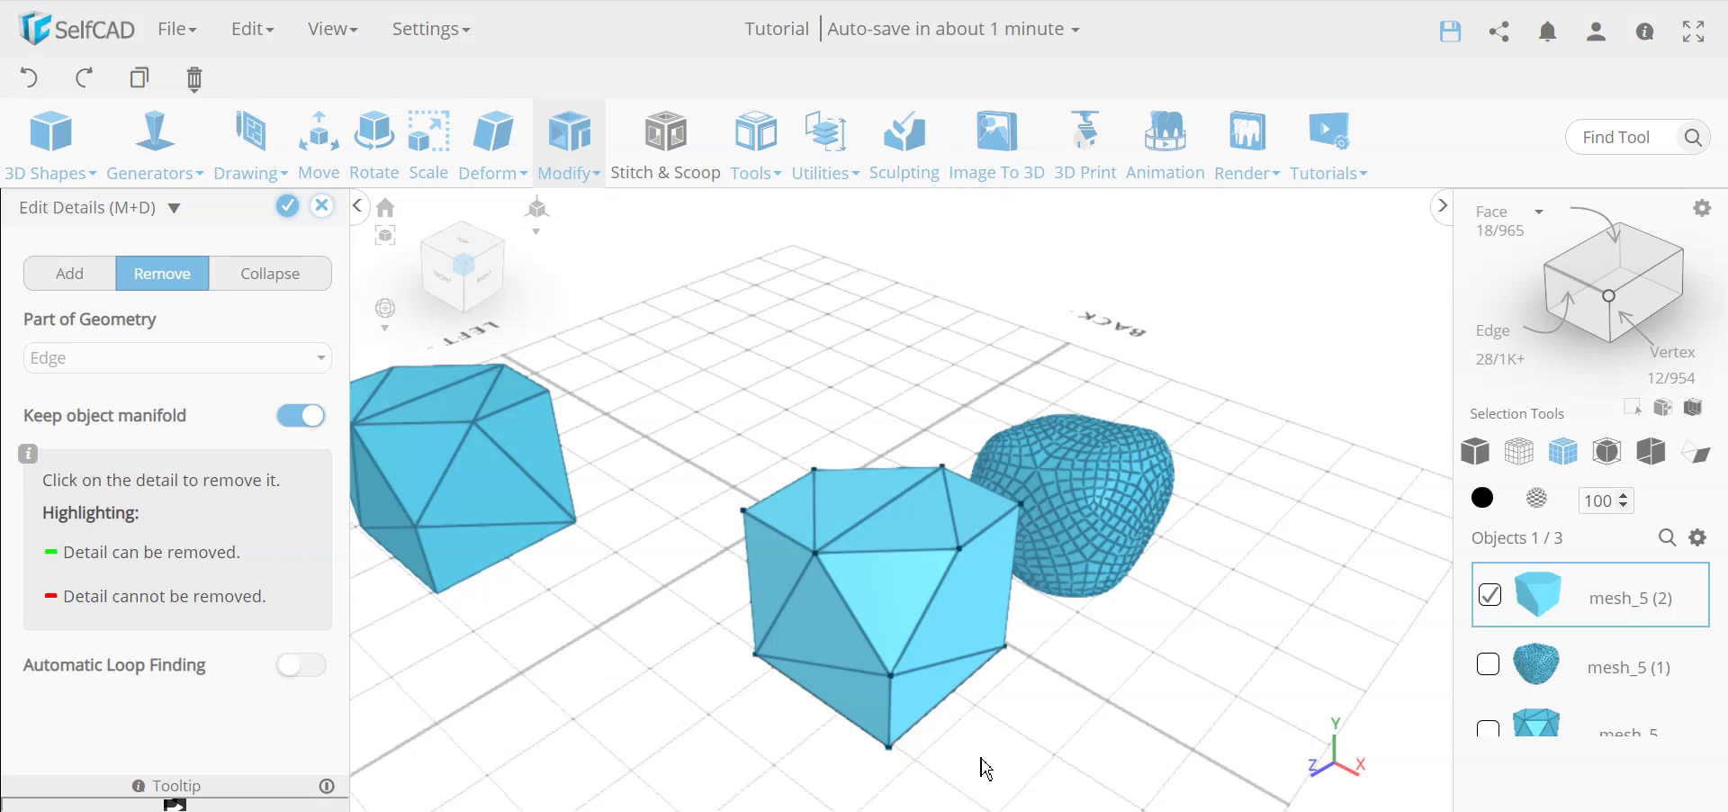
pyautogui.click(898, 528)
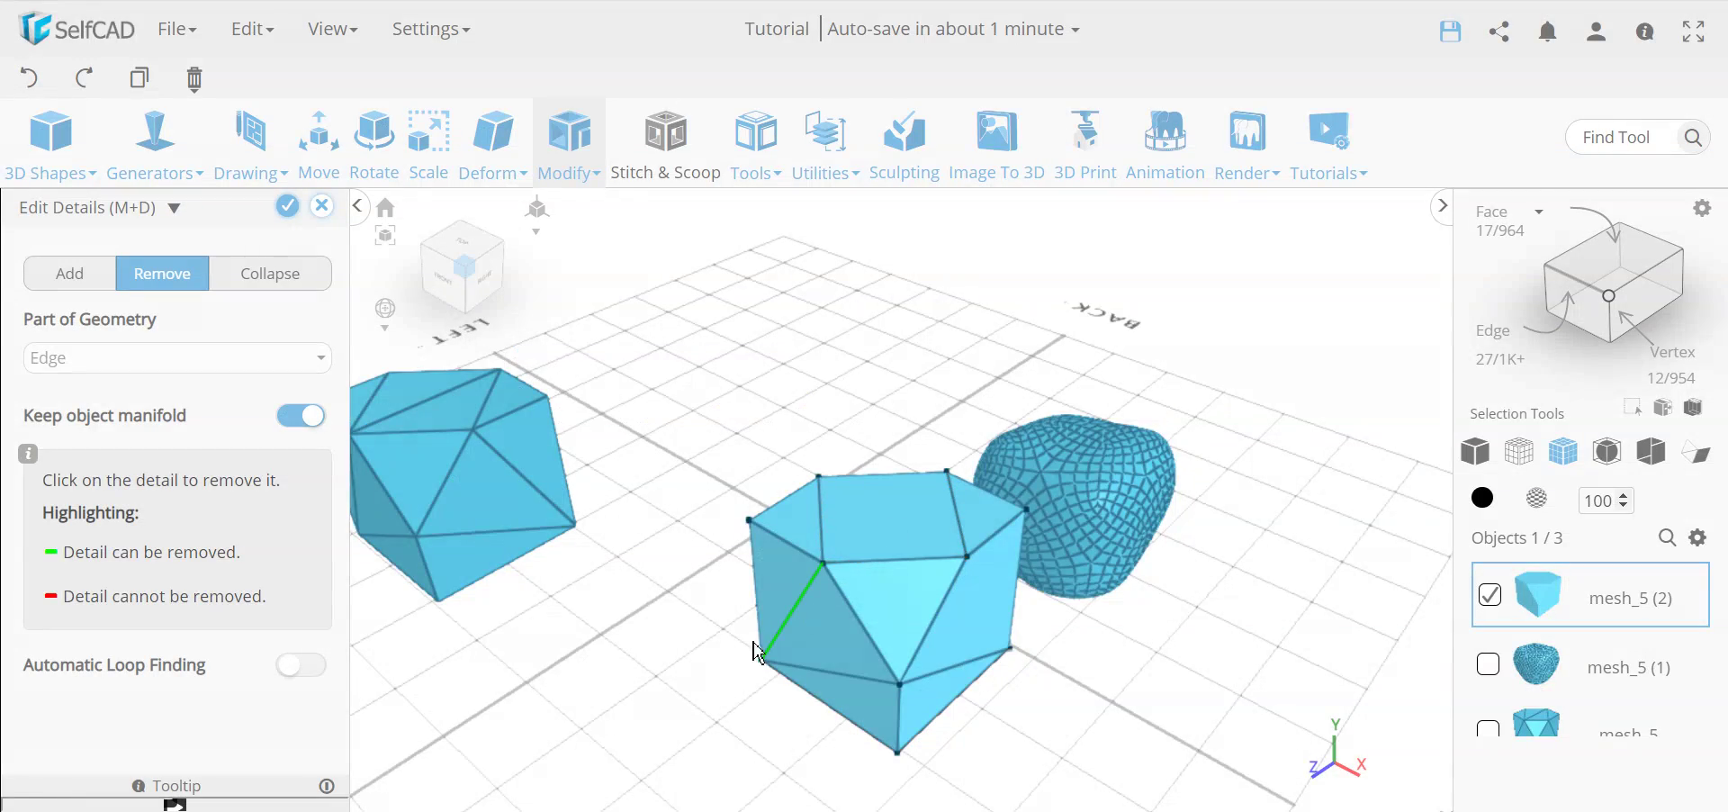
# Step: Remove three more edges and apply, leaving the copy with 14 faces and 24 edges
pyautogui.moveTo(618, 743); pyautogui.dragTo(1034, 540)
pyautogui.click(878, 578)
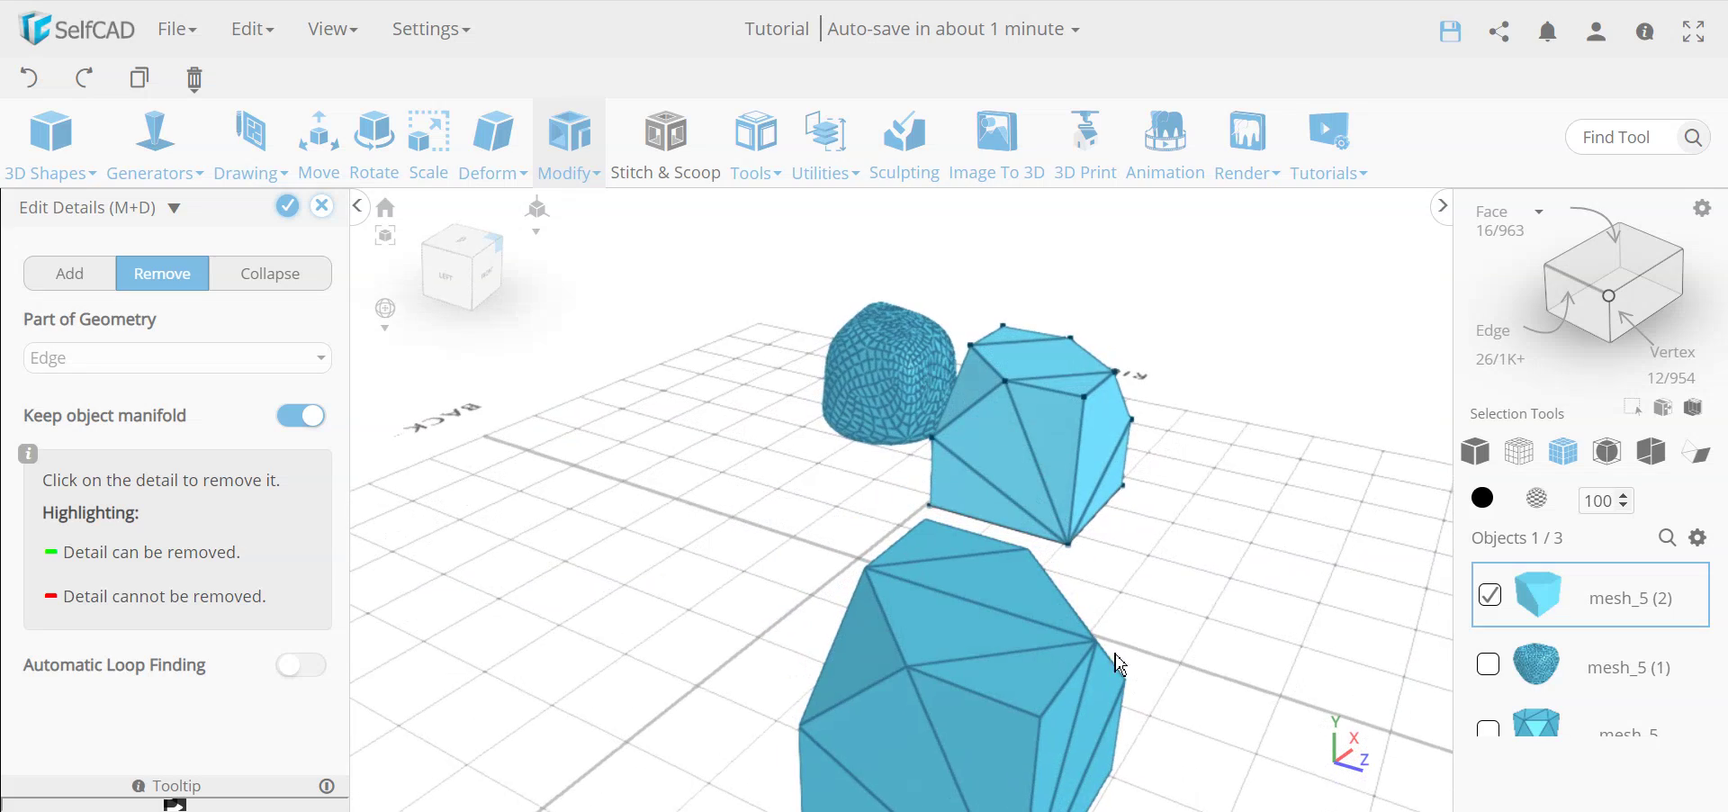
pyautogui.click(1041, 489)
pyautogui.moveTo(1041, 489); pyautogui.dragTo(758, 460)
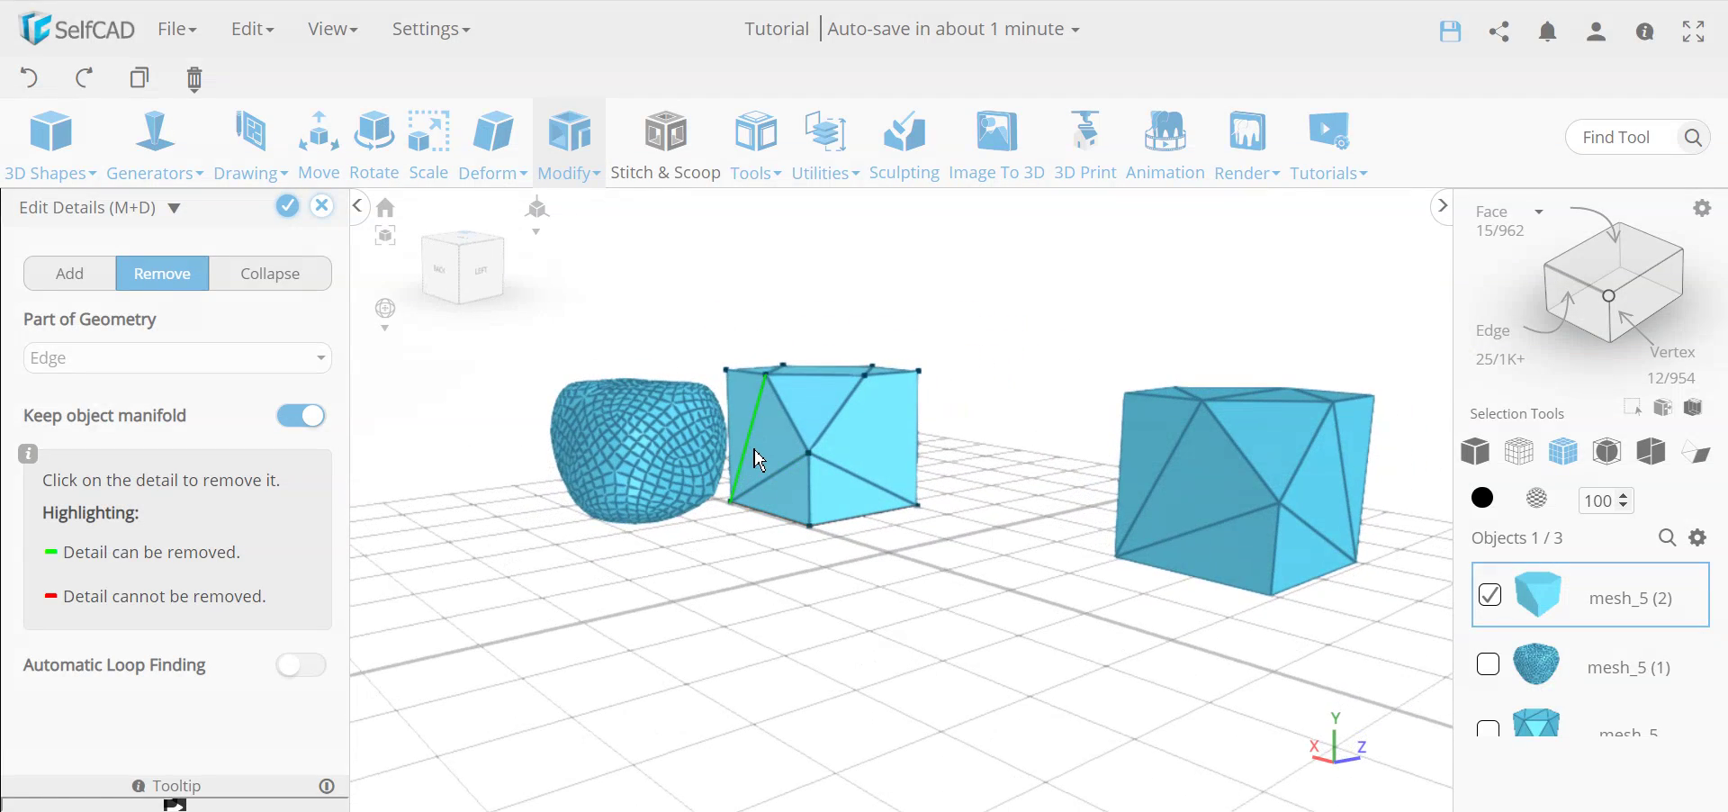
pyautogui.click(759, 460)
pyautogui.moveTo(732, 648); pyautogui.dragTo(654, 611)
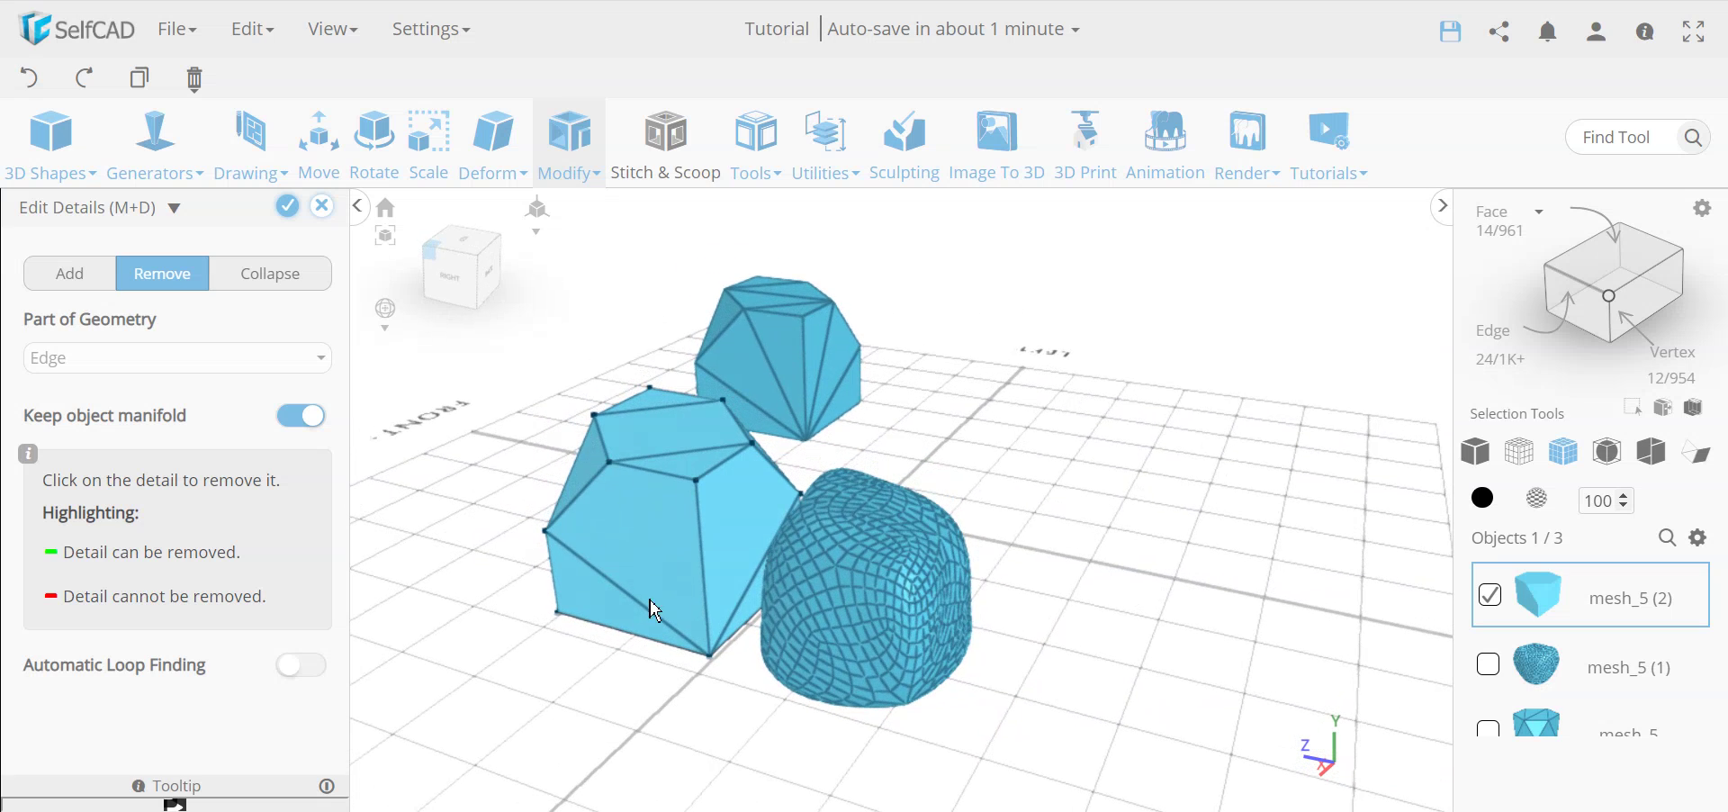
pyautogui.click(287, 206)
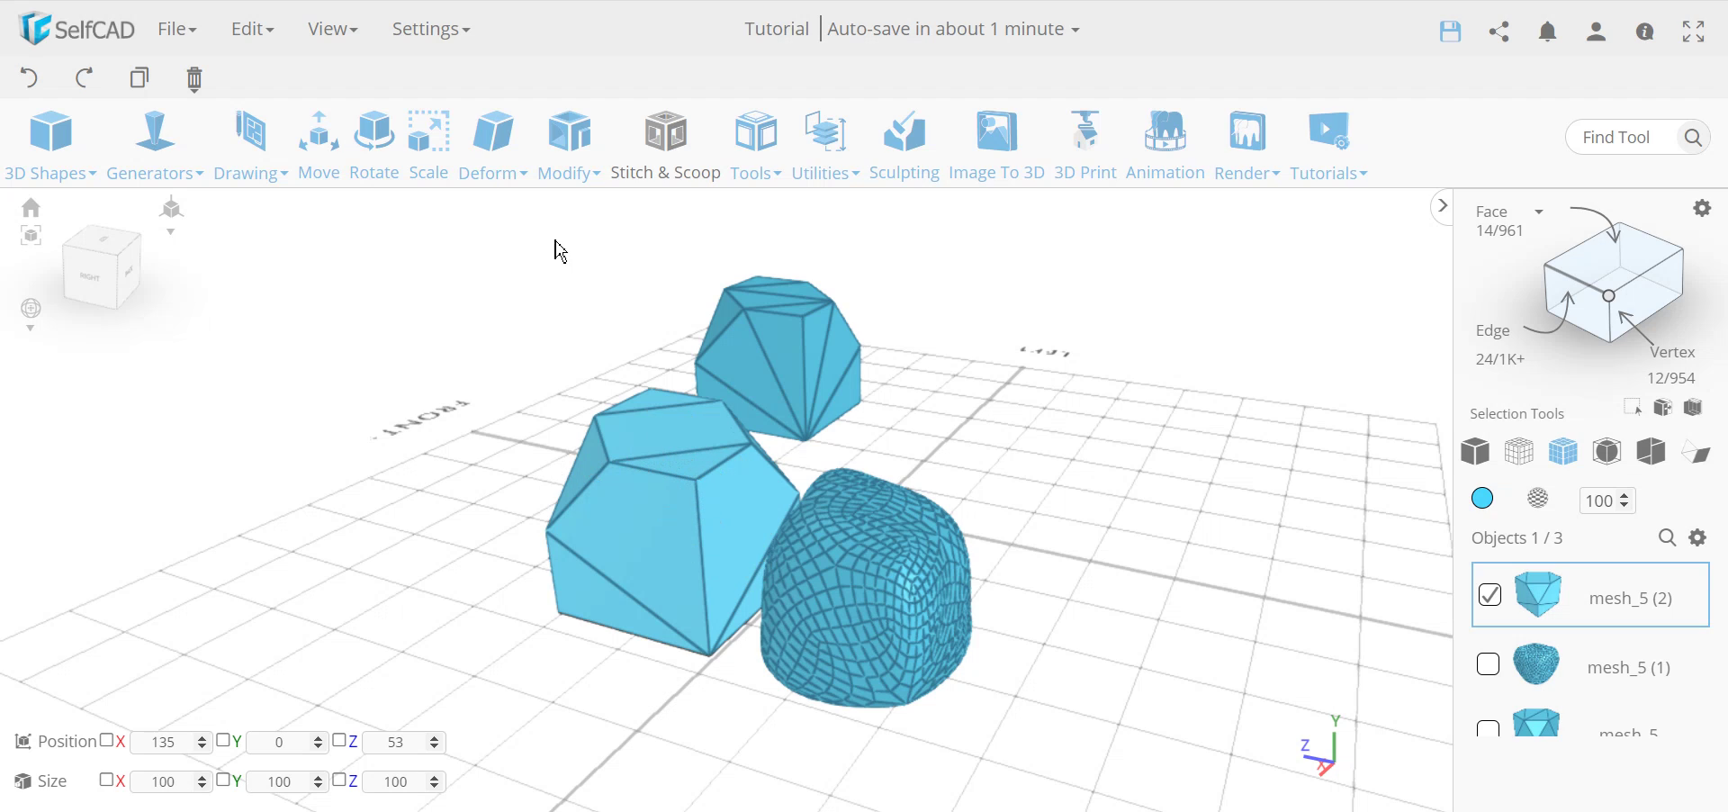
# Step: Round mesh_5 (2) at smoothness 3 into a 768-face pebble and orbit to inspect it
pyautogui.click(570, 139)
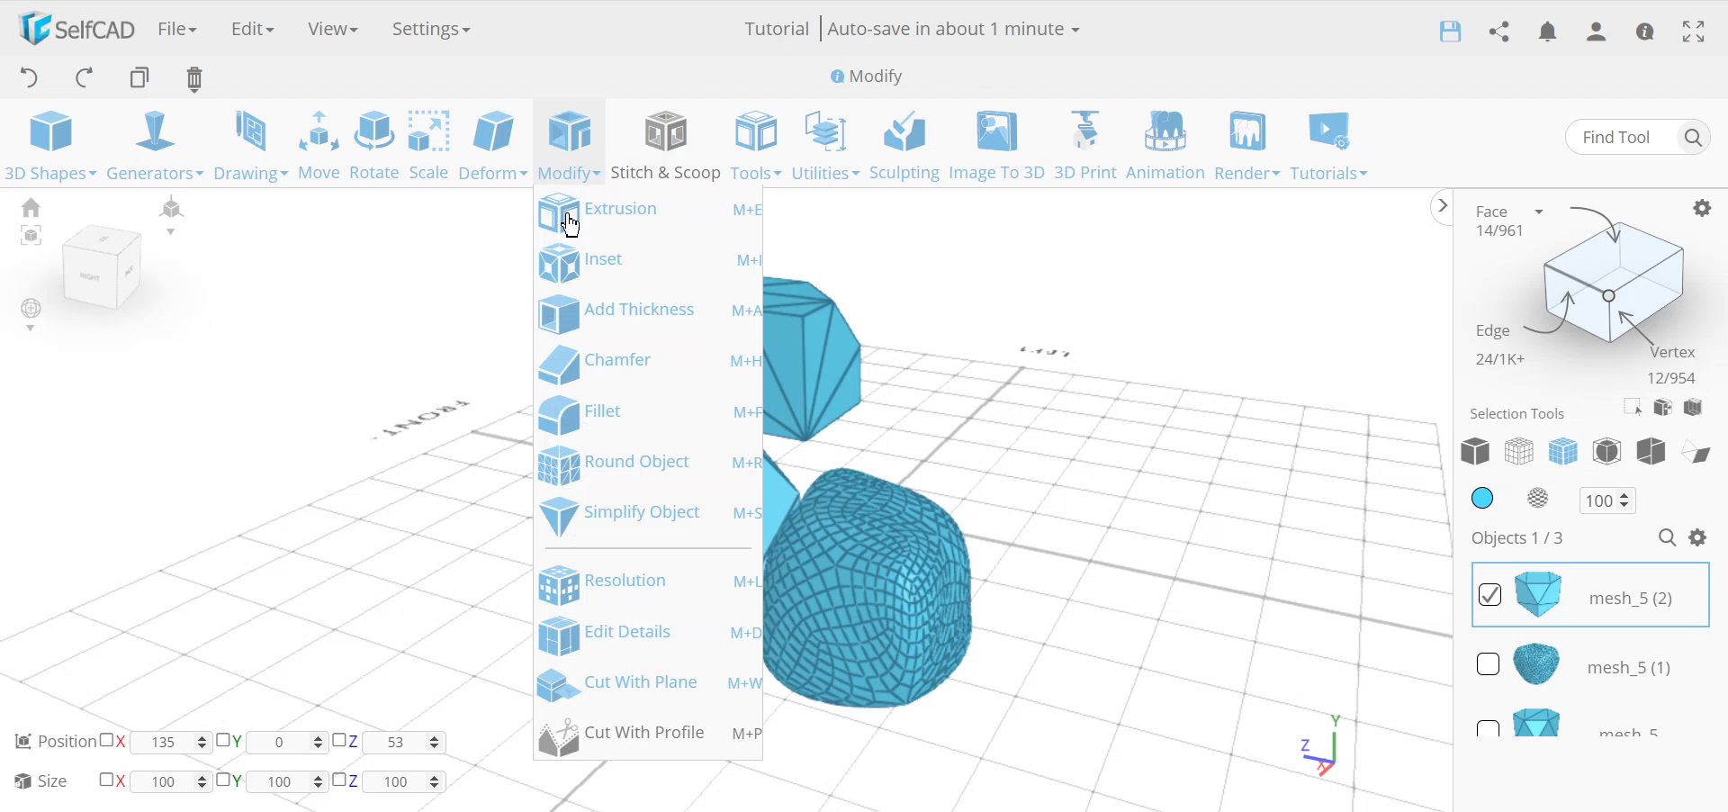
pyautogui.click(656, 463)
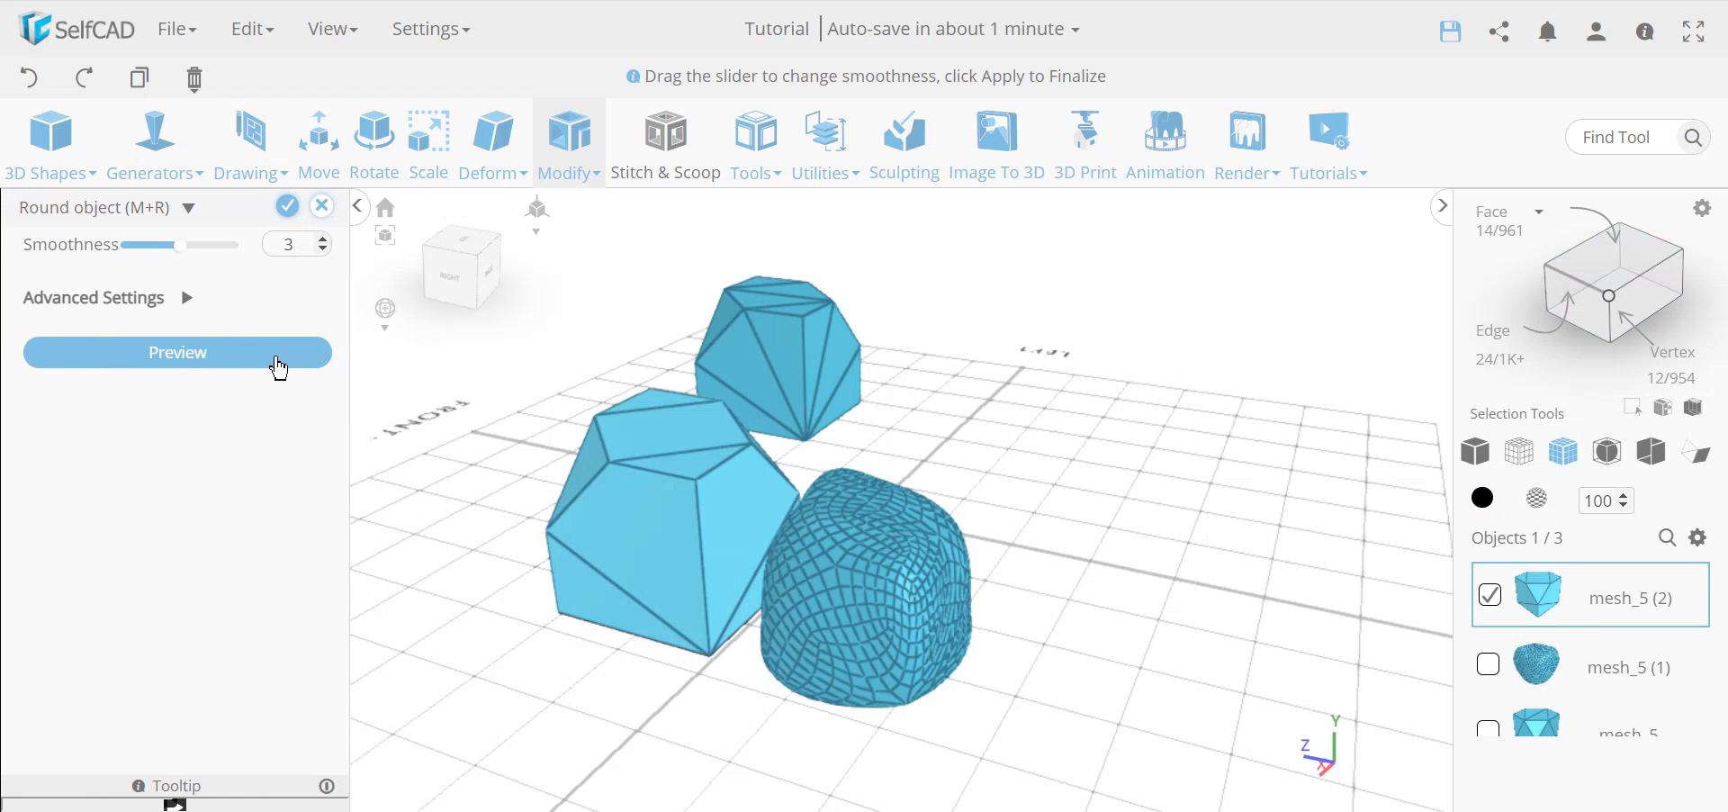
pyautogui.click(278, 358)
pyautogui.click(287, 206)
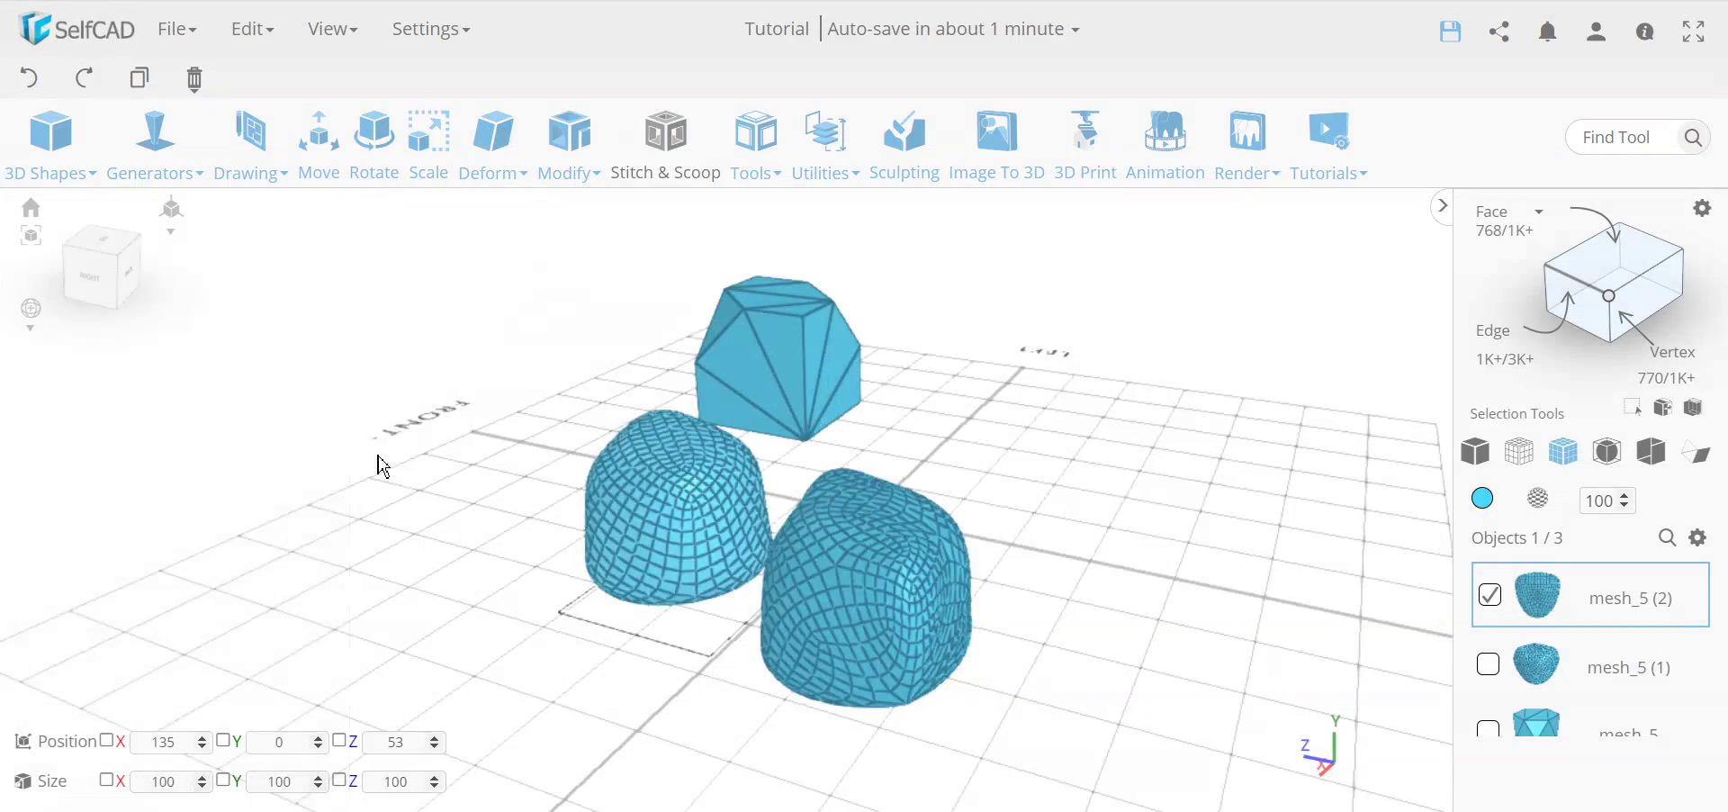
pyautogui.moveTo(378, 465); pyautogui.dragTo(411, 457)
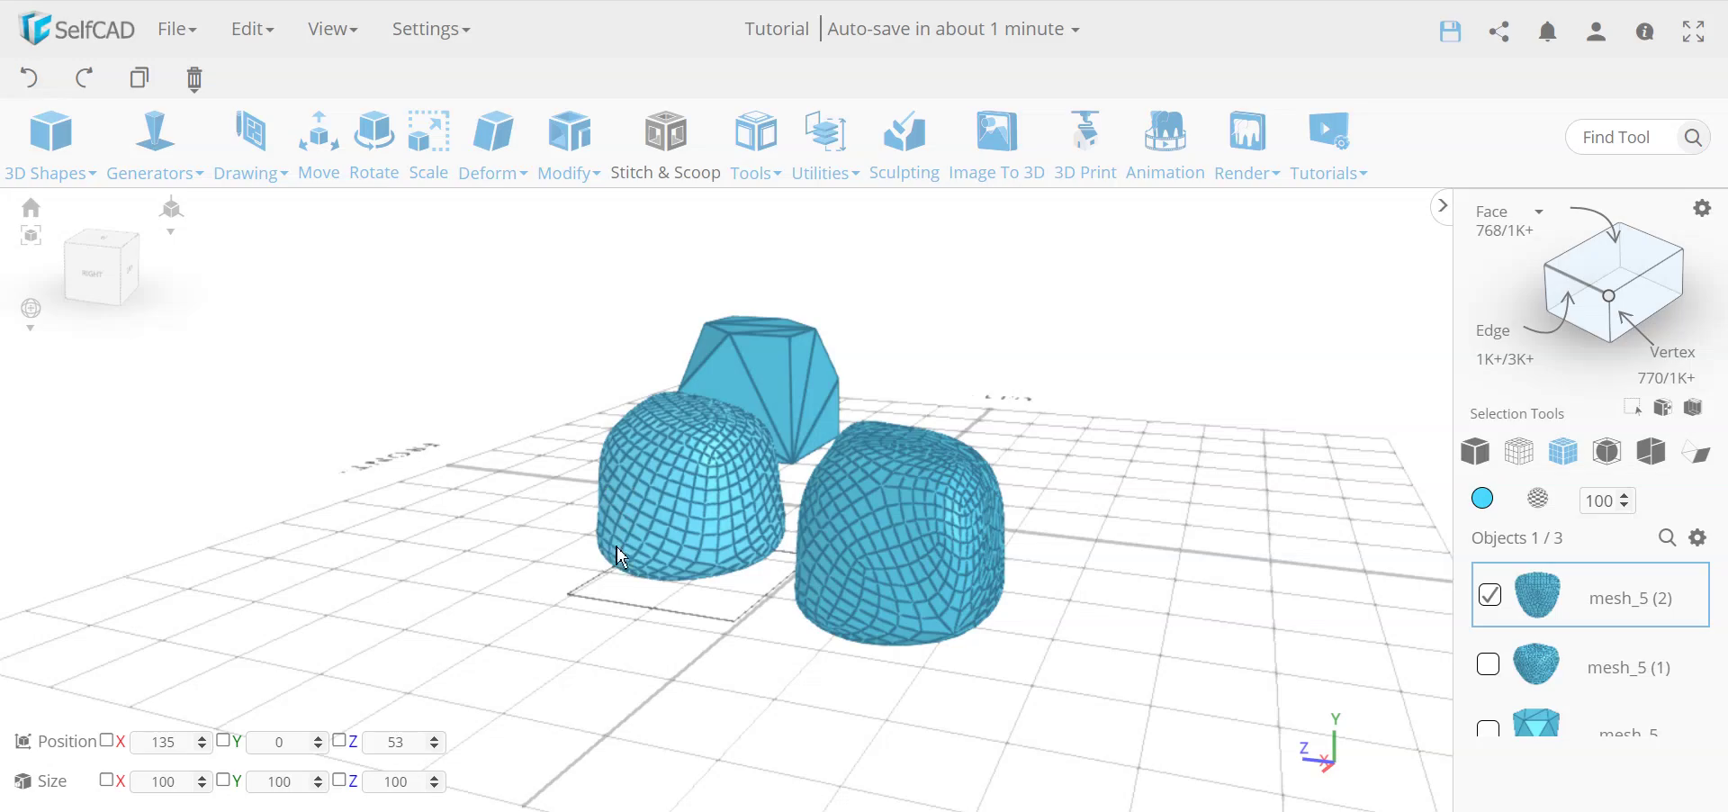
pyautogui.moveTo(621, 558); pyautogui.dragTo(891, 576)
pyautogui.moveTo(1213, 537); pyautogui.dragTo(1092, 485)
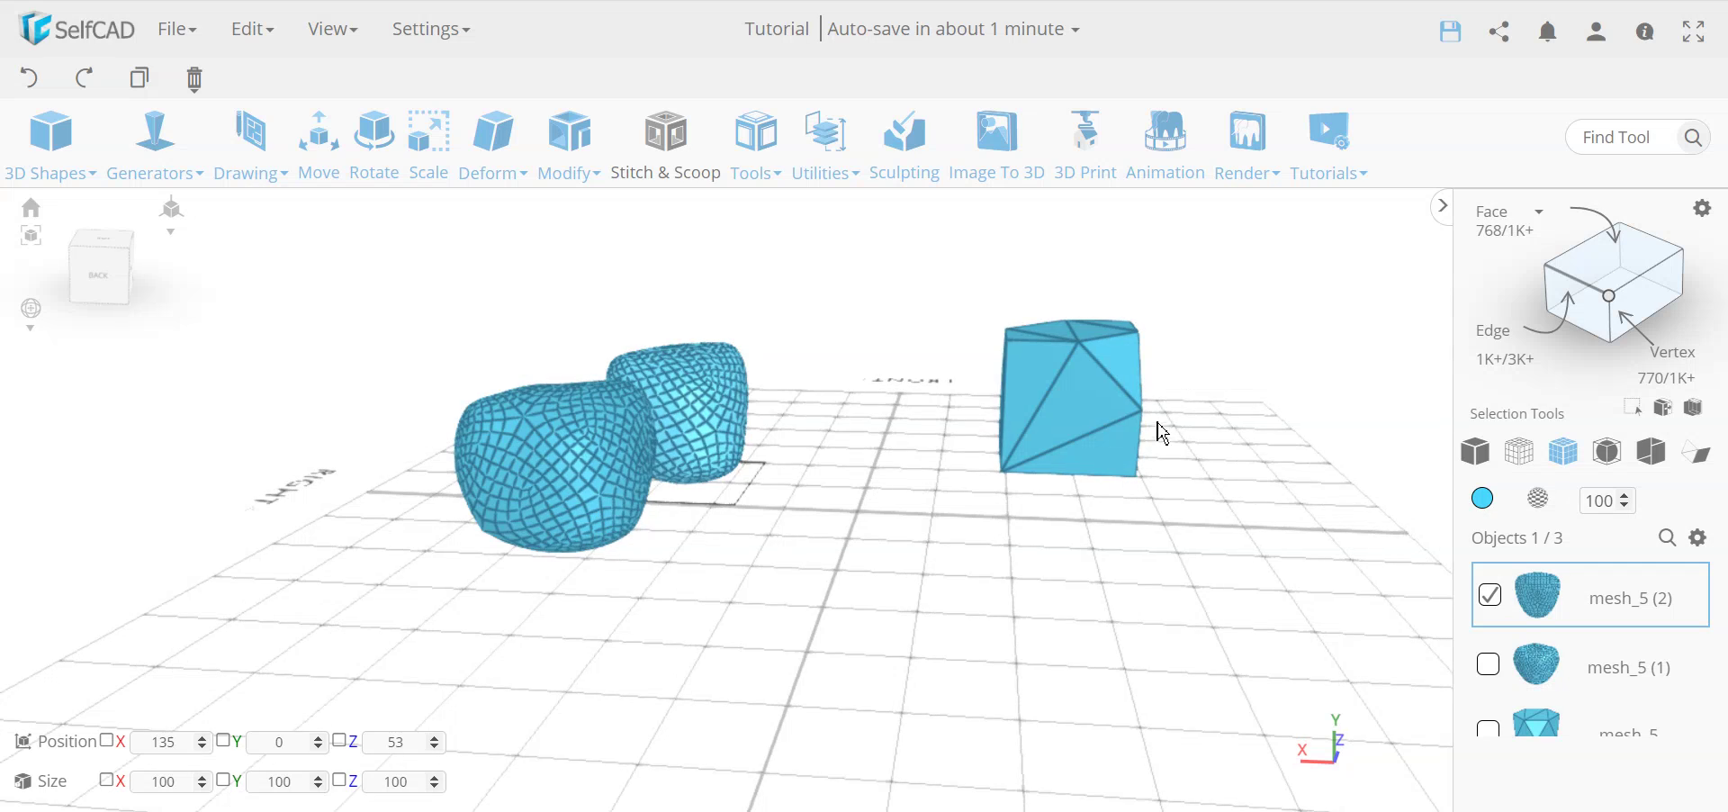
# Step: Select only the faceted mesh_5 and set Edit Details Collapse so both vertices move
pyautogui.keyDown('shift'); pyautogui.click(1077, 406); pyautogui.keyUp('shift')
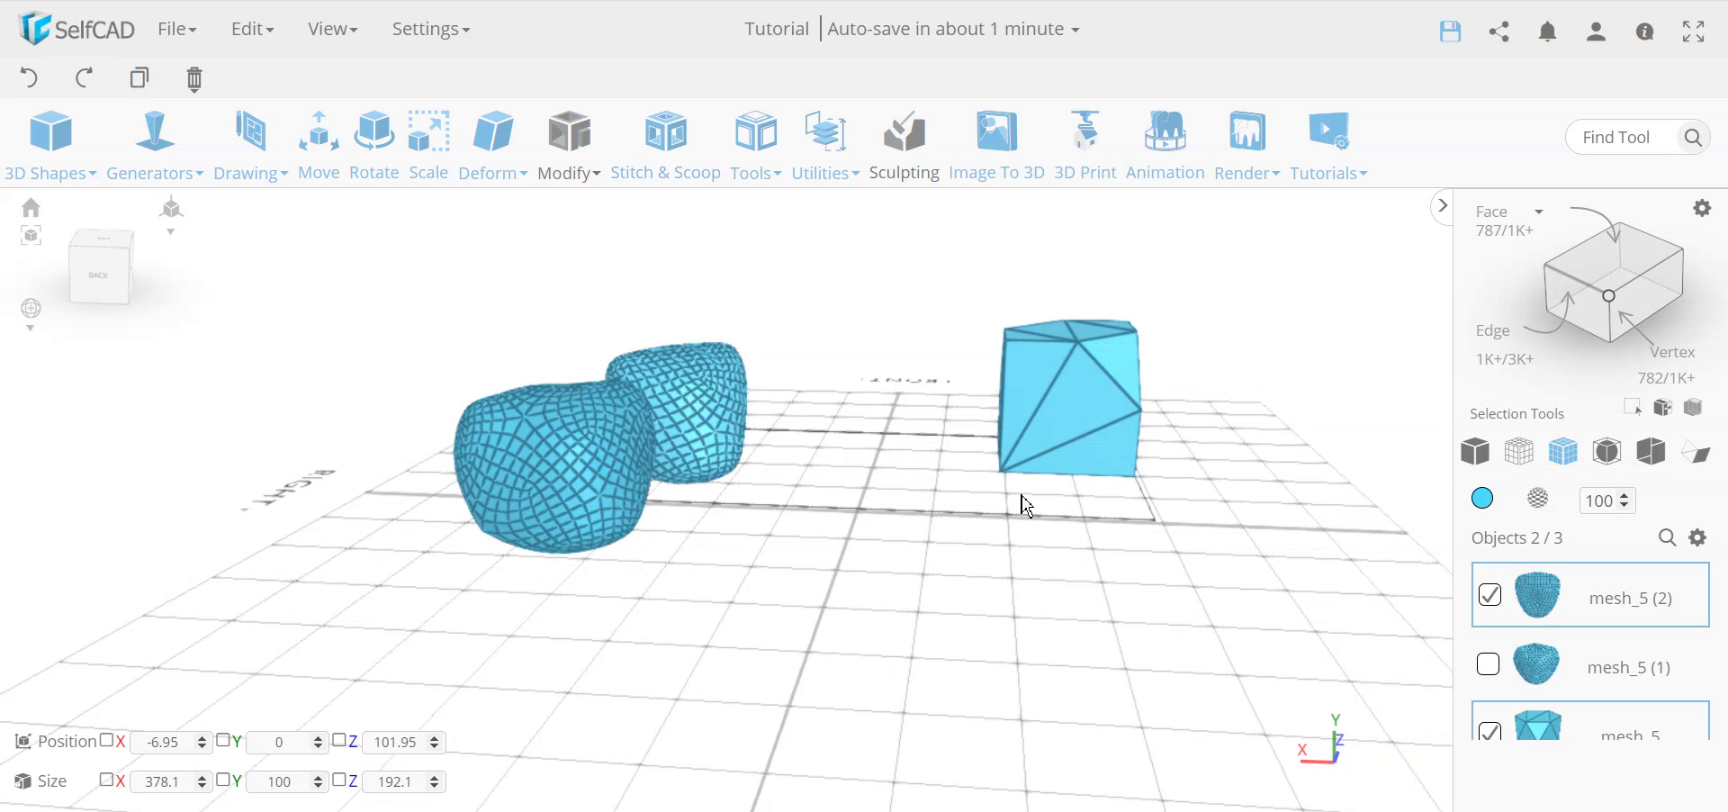
pyautogui.click(1026, 506)
pyautogui.click(1091, 402)
pyautogui.moveTo(1092, 402); pyautogui.dragTo(765, 377)
pyautogui.click(550, 173)
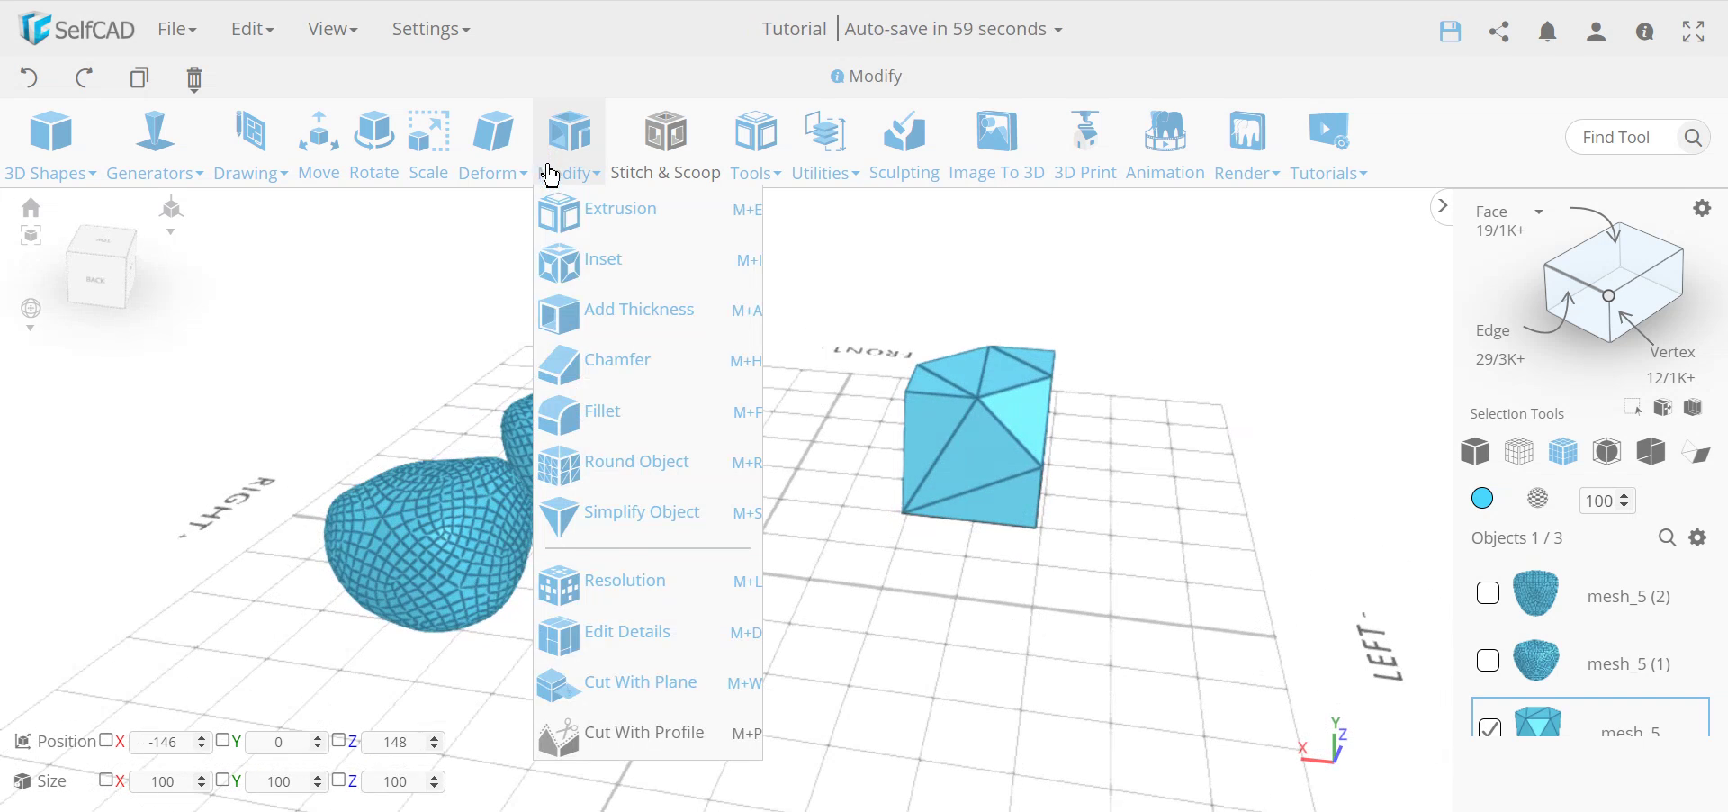
pyautogui.click(630, 631)
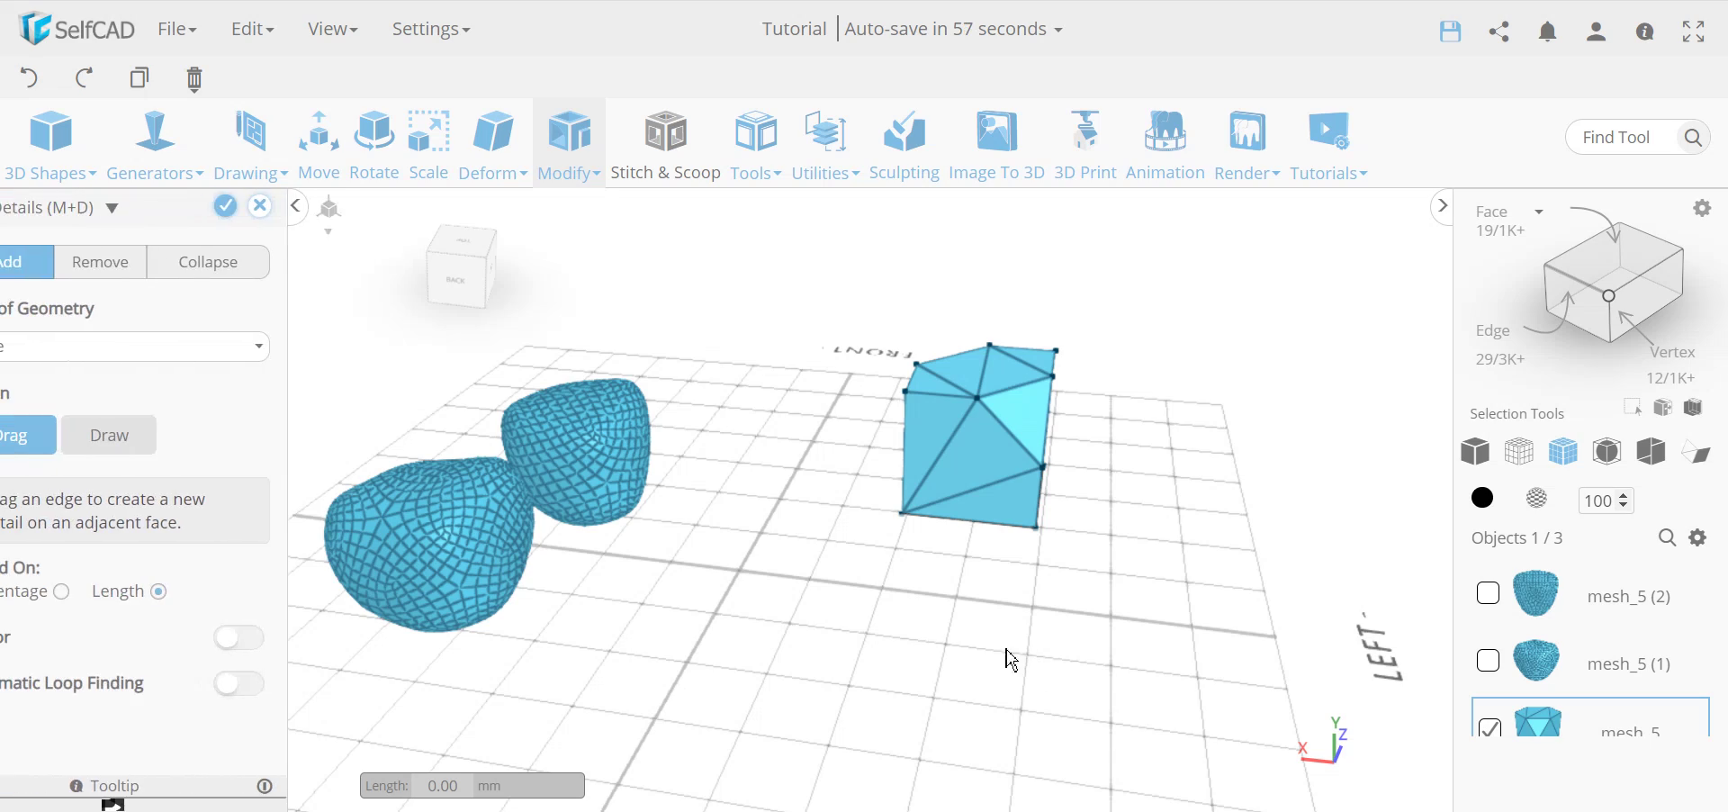
pyautogui.moveTo(1011, 660); pyautogui.dragTo(1191, 741)
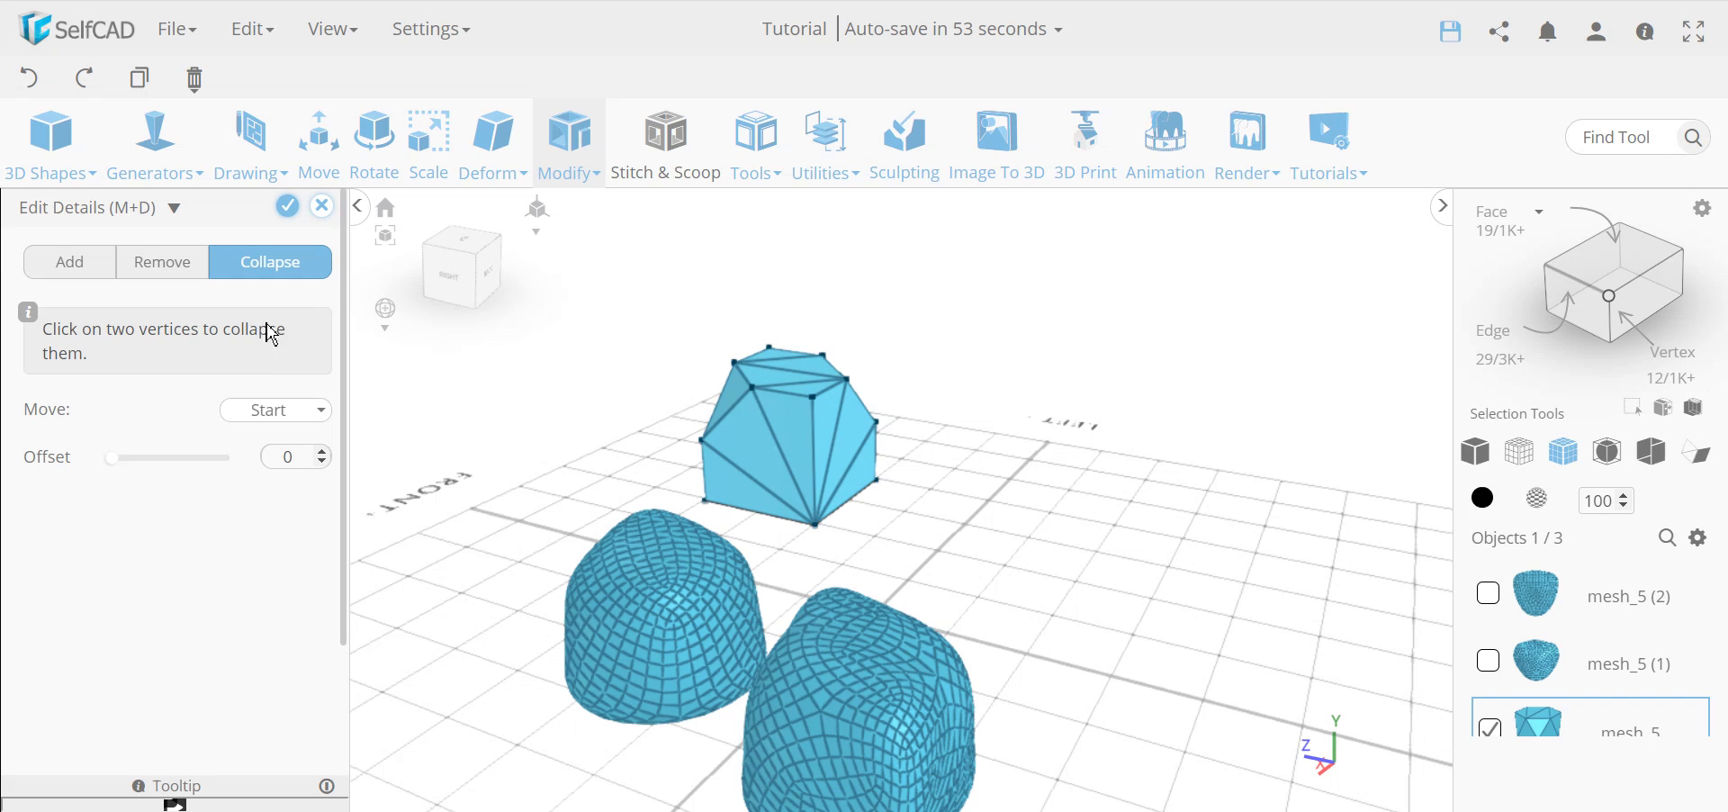
pyautogui.click(260, 416)
pyautogui.click(260, 487)
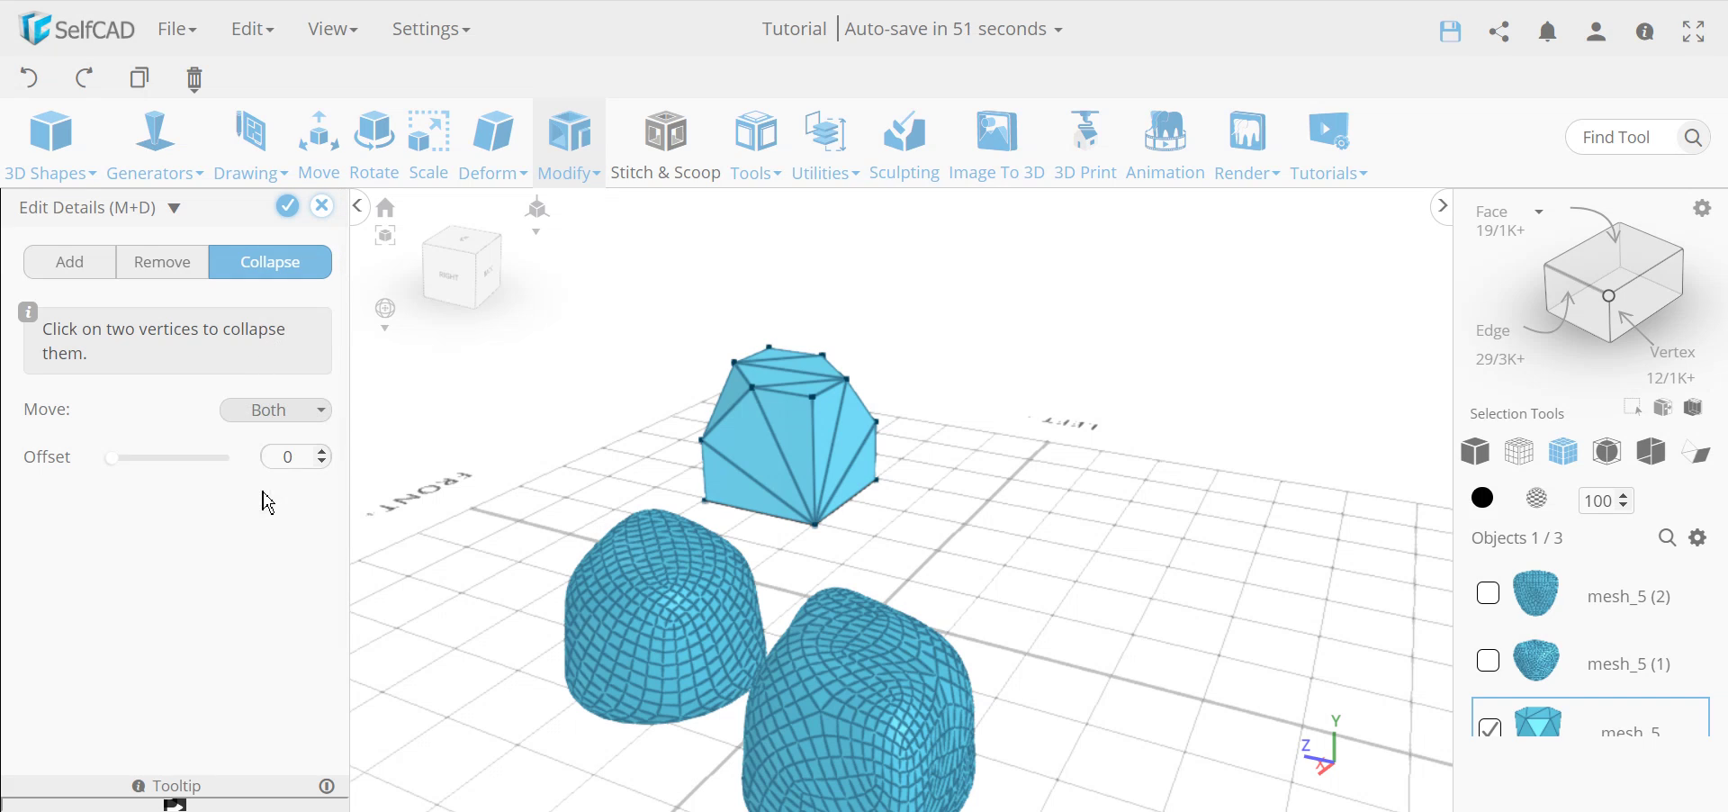
# Step: Collapse two vertex pairs, reducing mesh_5 to 15 faces, 23 edges and 10 vertices
pyautogui.click(815, 526)
pyautogui.click(815, 406)
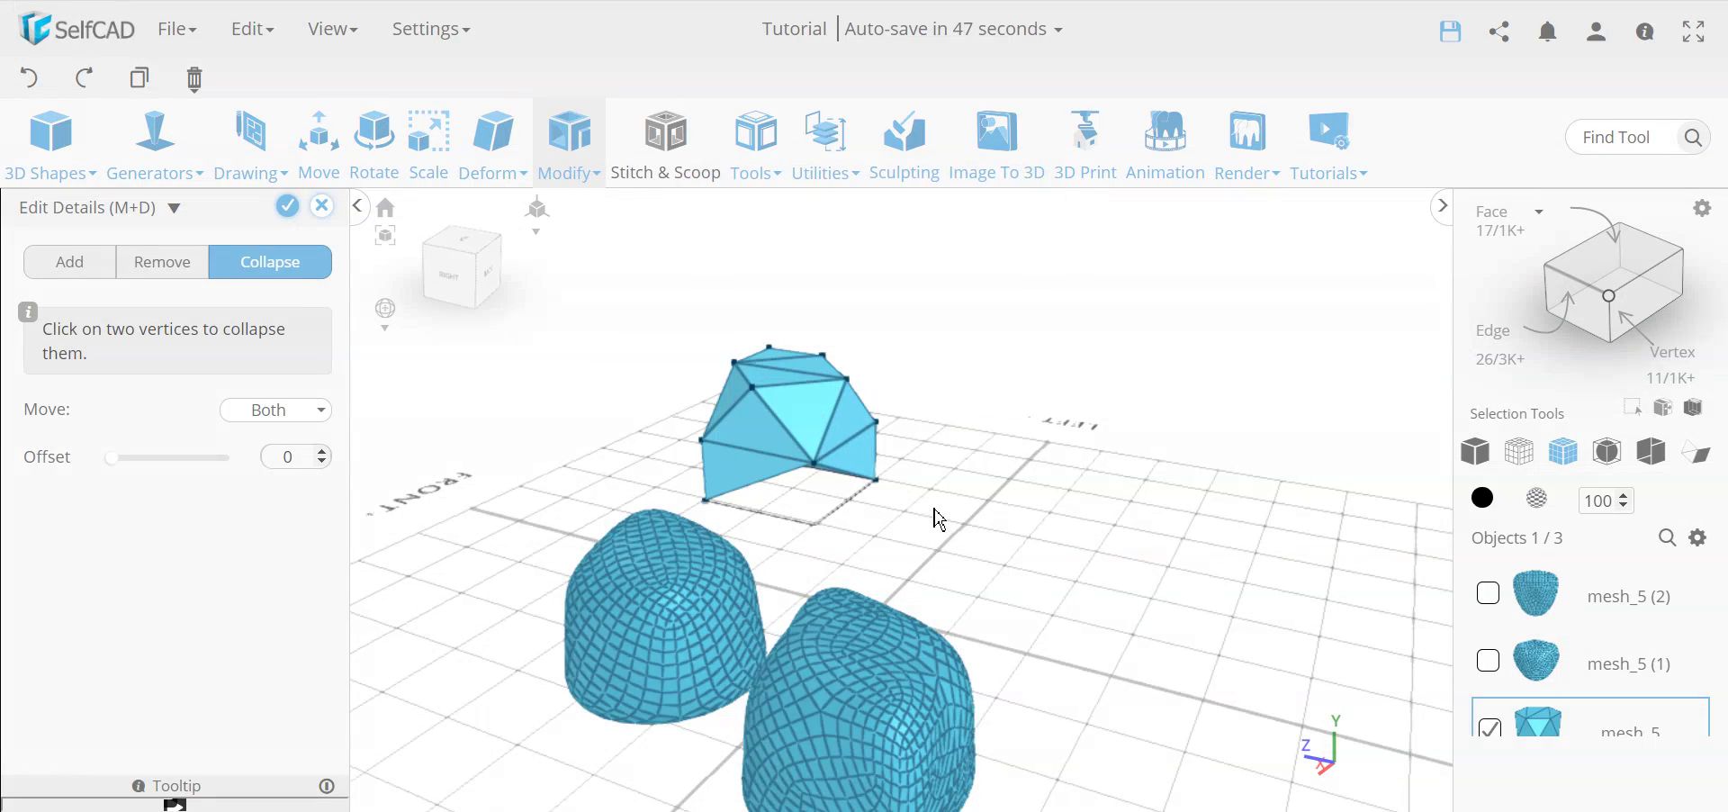
pyautogui.moveTo(937, 513); pyautogui.dragTo(731, 675, button='right')
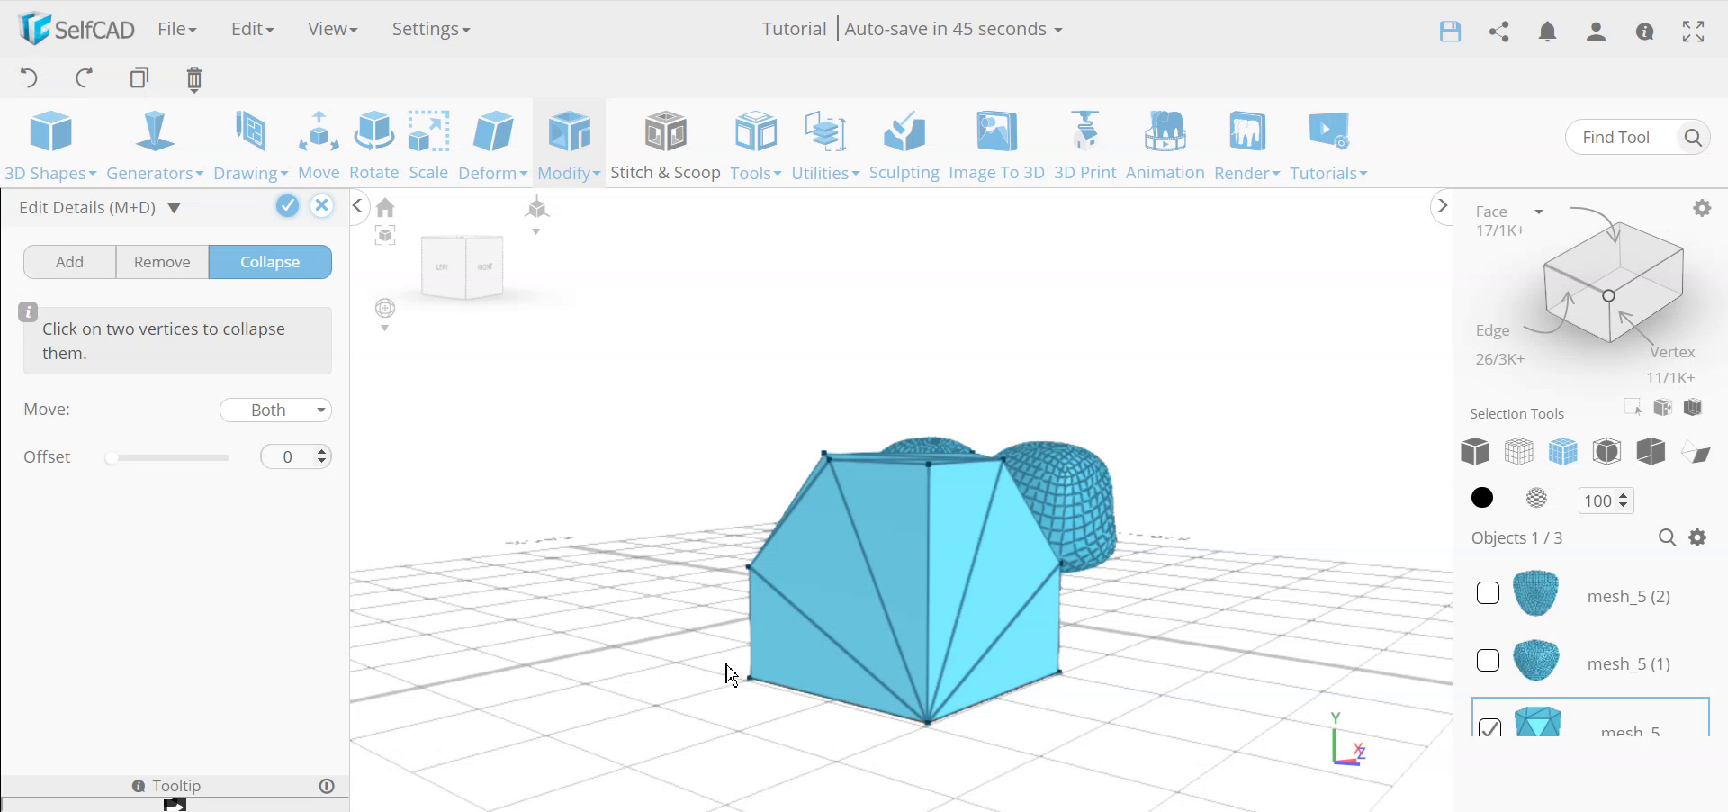
pyautogui.click(929, 466)
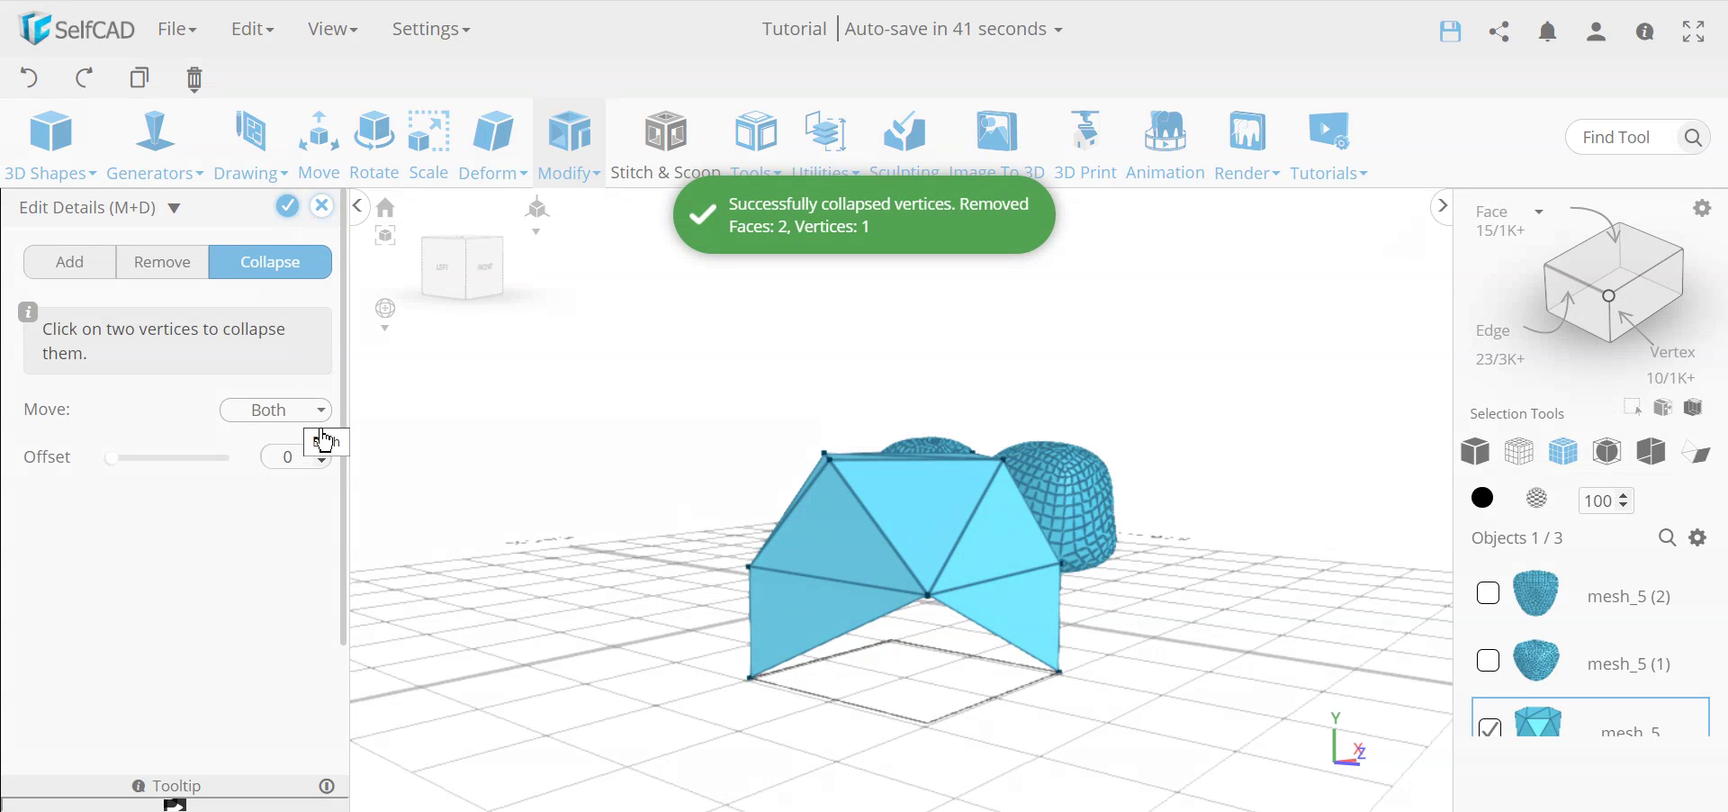
pyautogui.moveTo(918, 671)
pyautogui.mouseDown(button='right')
pyautogui.moveTo(802, 629)
pyautogui.moveTo(867, 663)
pyautogui.moveTo(1169, 717)
pyautogui.moveTo(1322, 693)
pyautogui.moveTo(814, 662)
pyautogui.mouseUp(button='right')
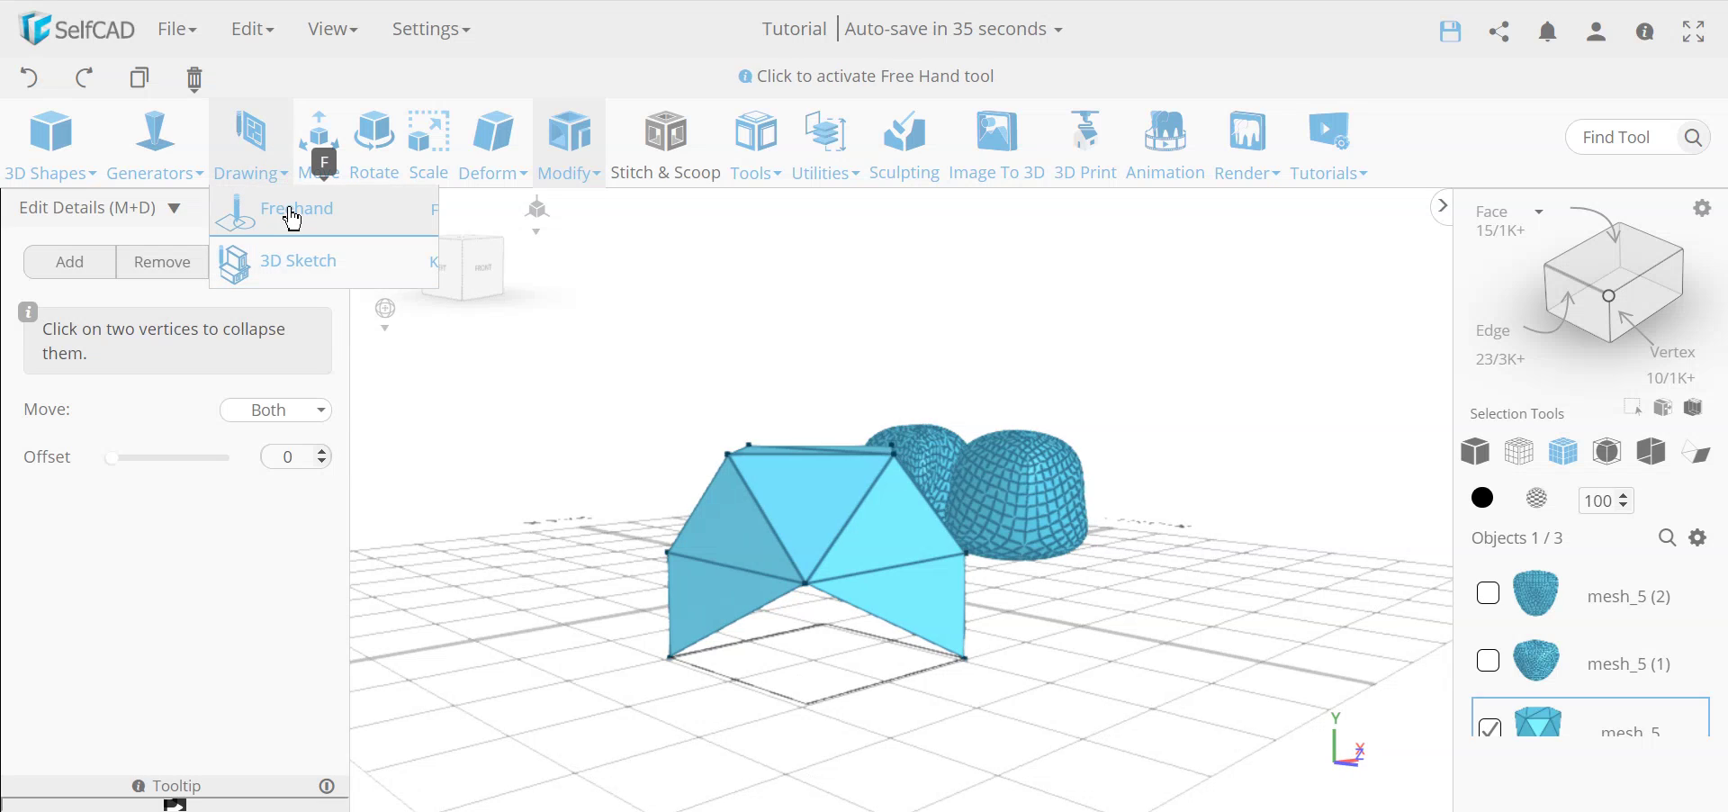
# Step: Apply the collapses, then duplicate mesh_5 and move the copy to X 24, Z 250
pyautogui.click(286, 209)
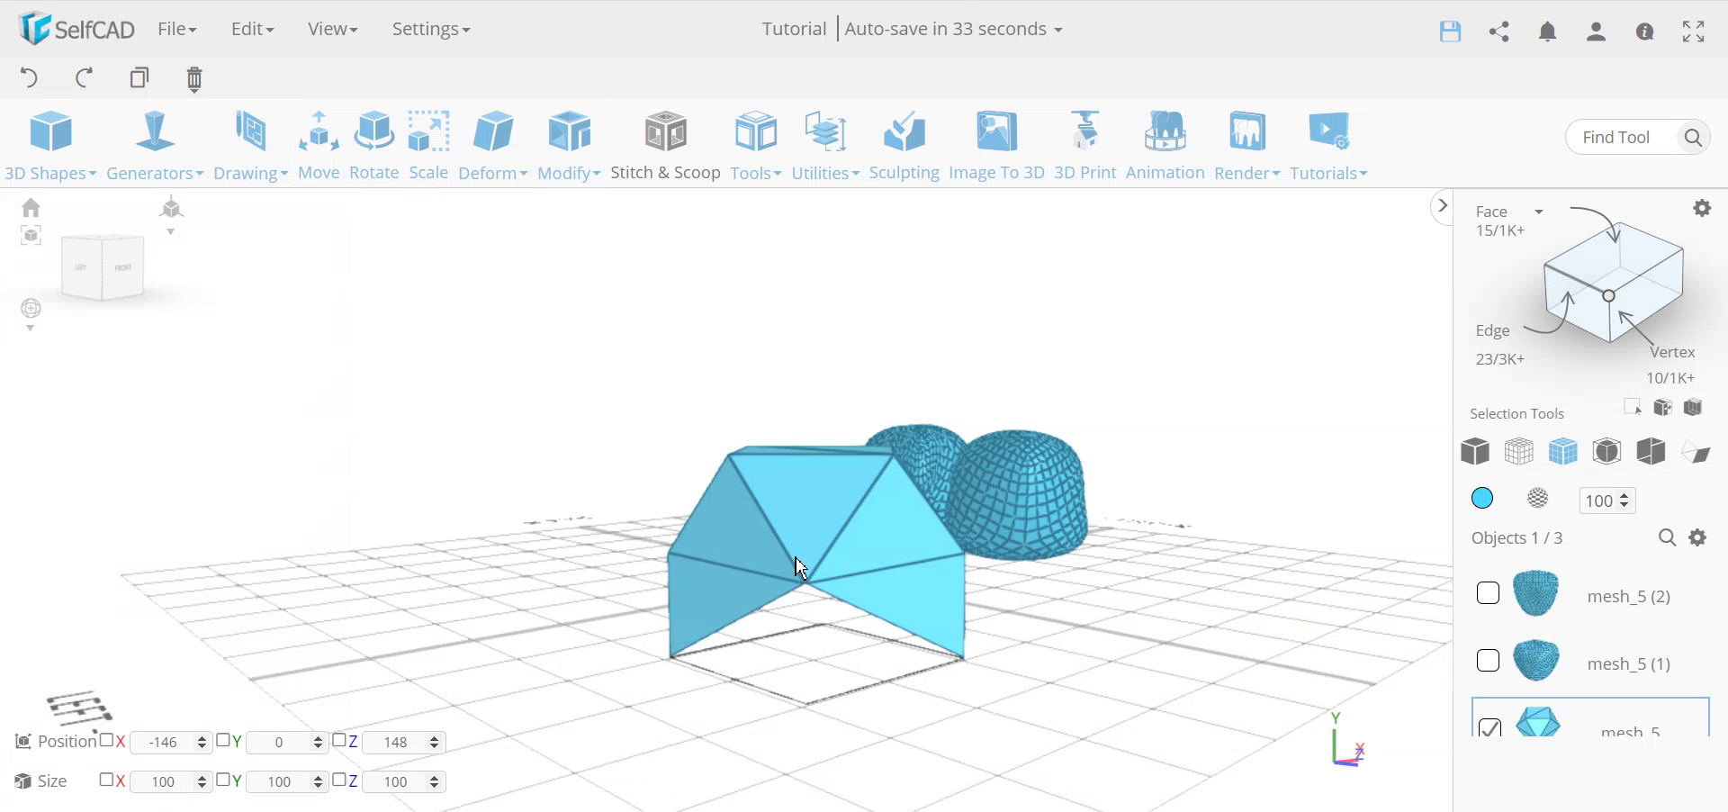
pyautogui.click(138, 90)
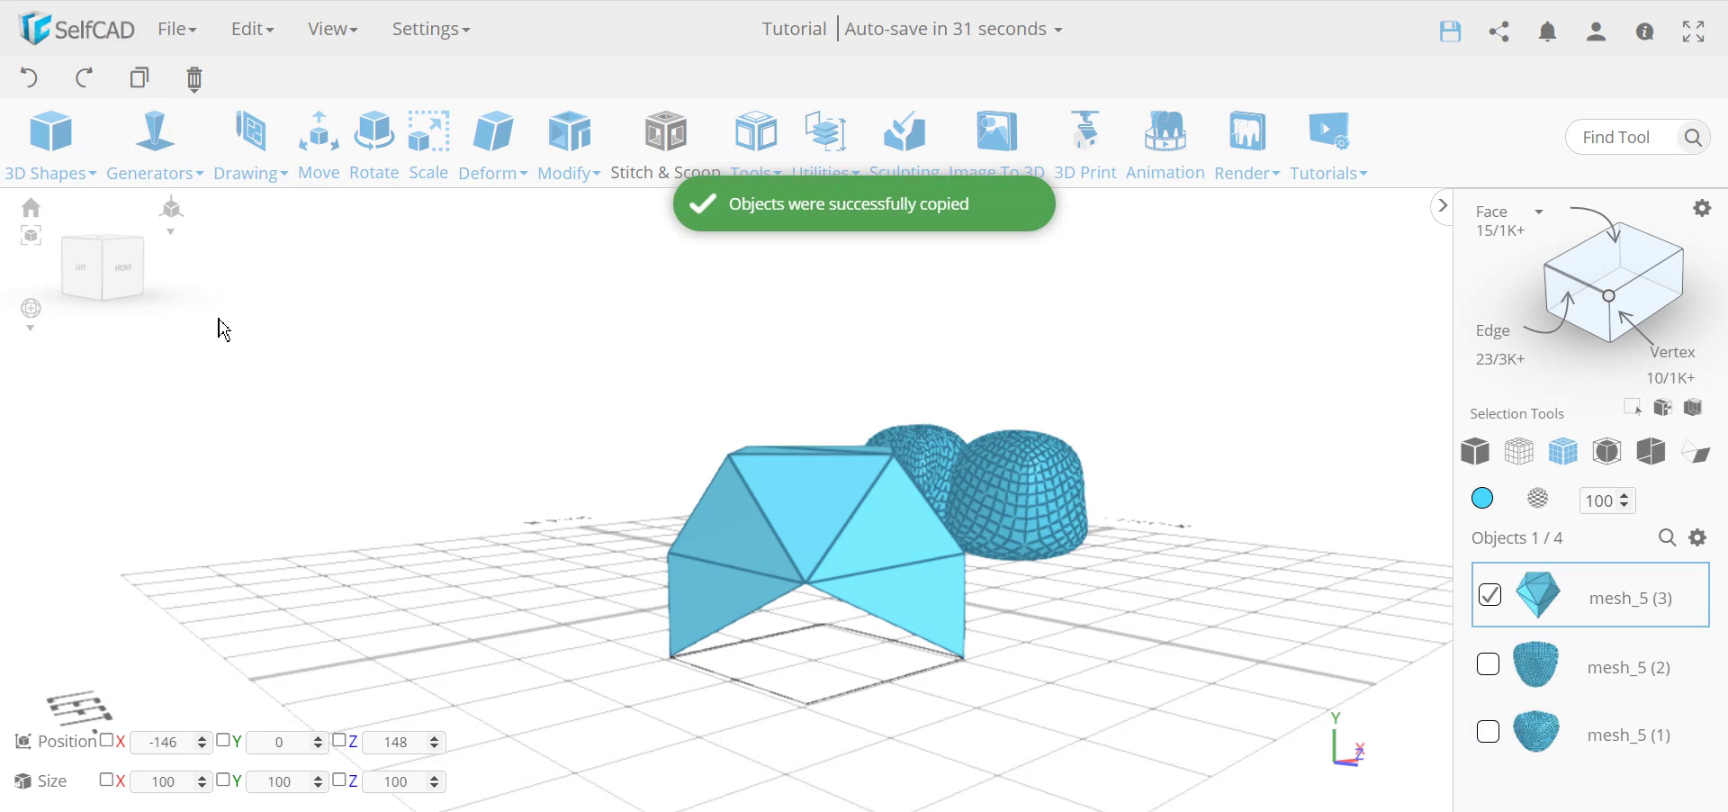
pyautogui.click(320, 174)
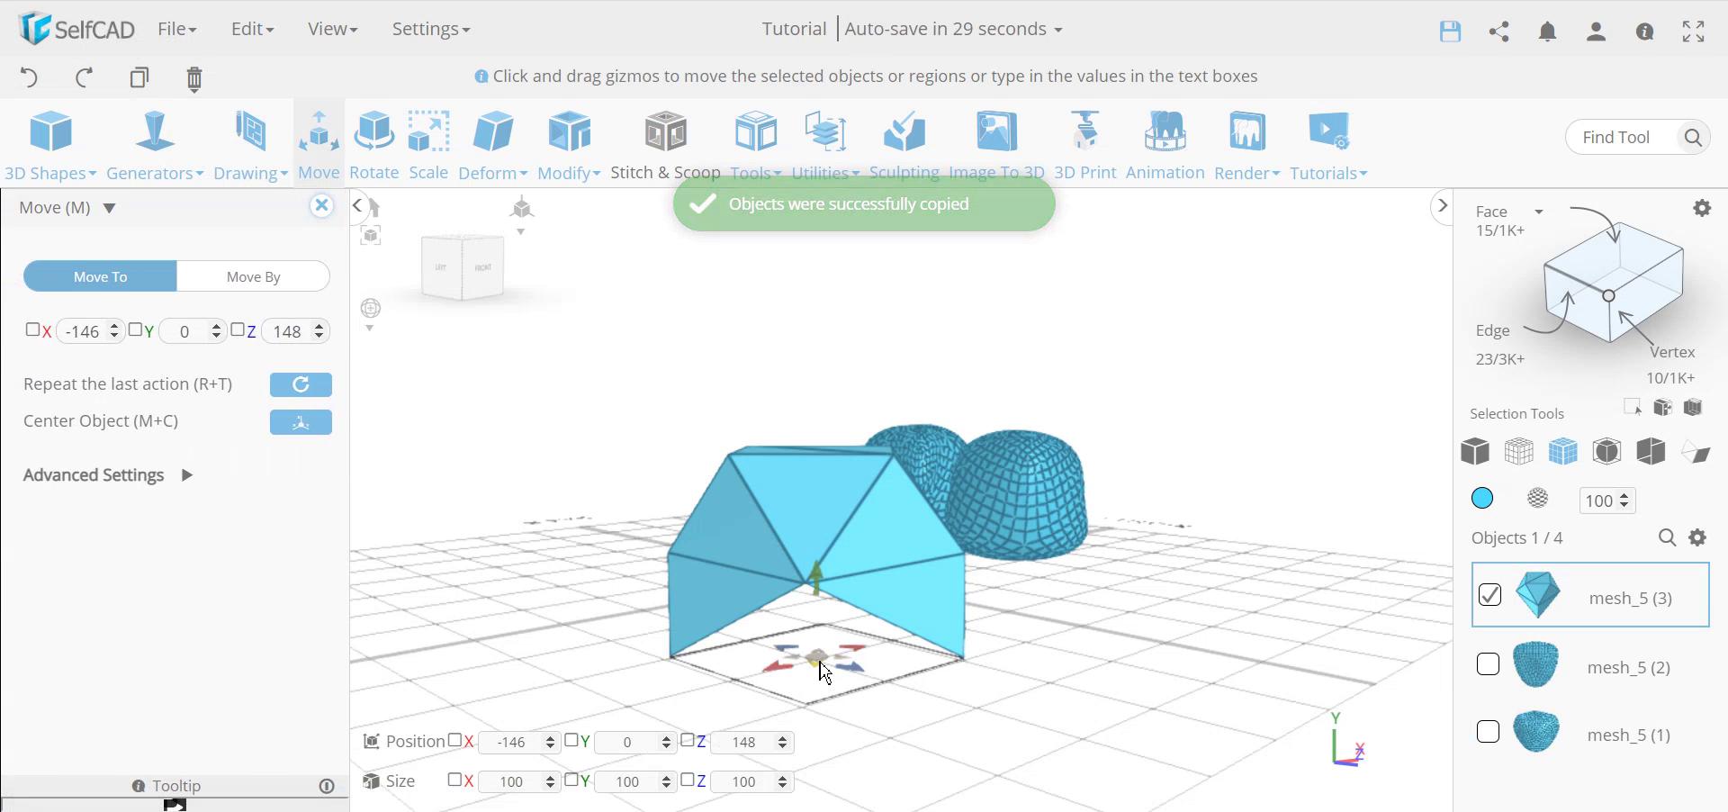
pyautogui.moveTo(829, 662); pyautogui.dragTo(1187, 637)
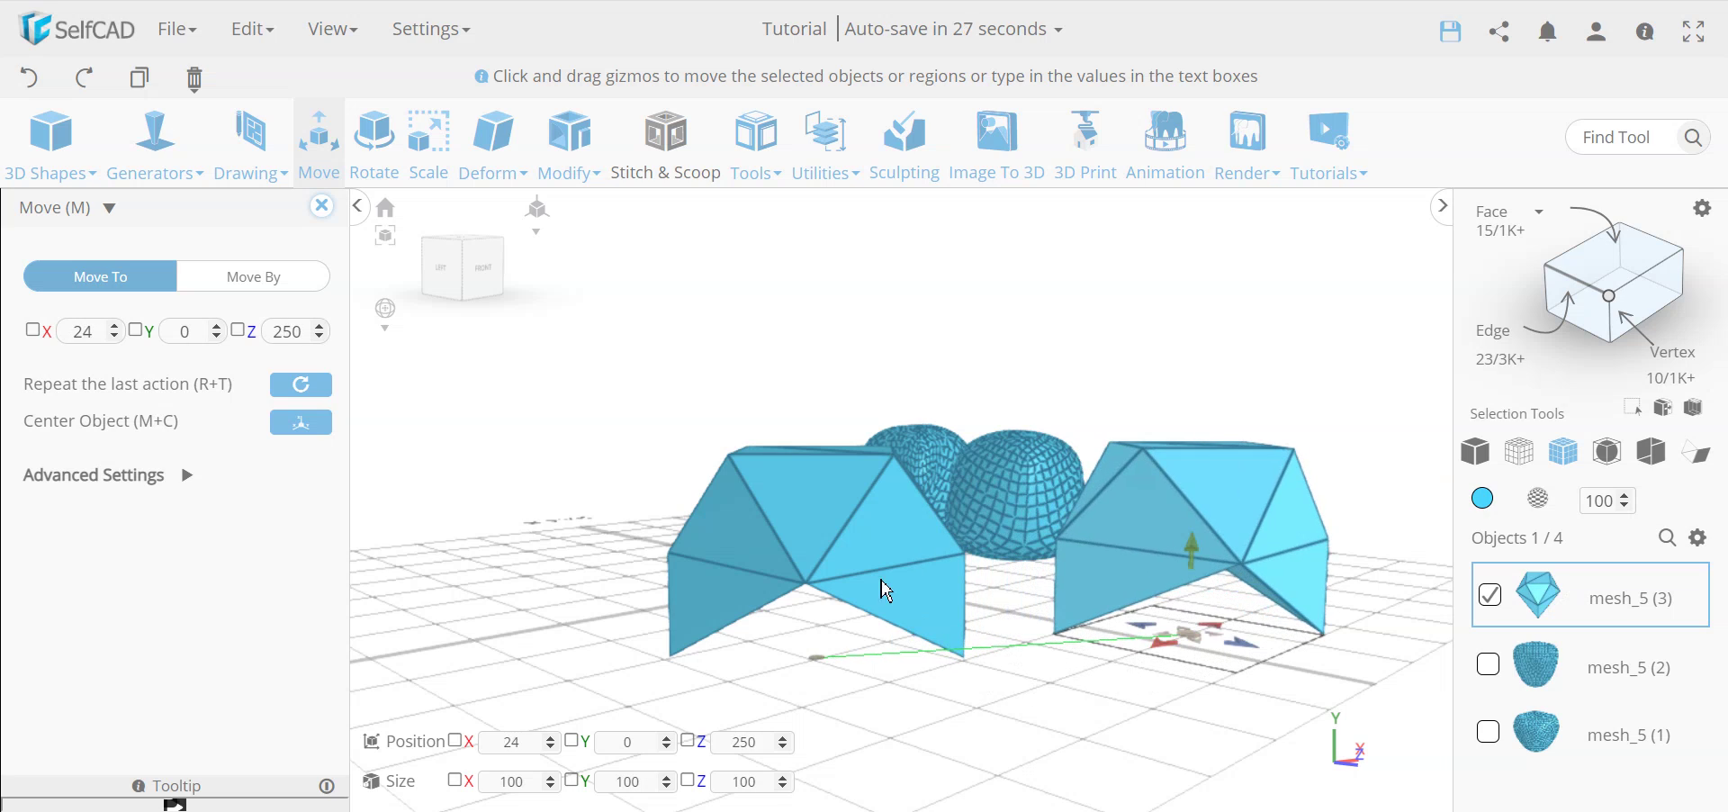
pyautogui.click(322, 207)
# Step: Round mesh_5 (3) at smoothness 3 into a smooth pebble
pyautogui.click(568, 166)
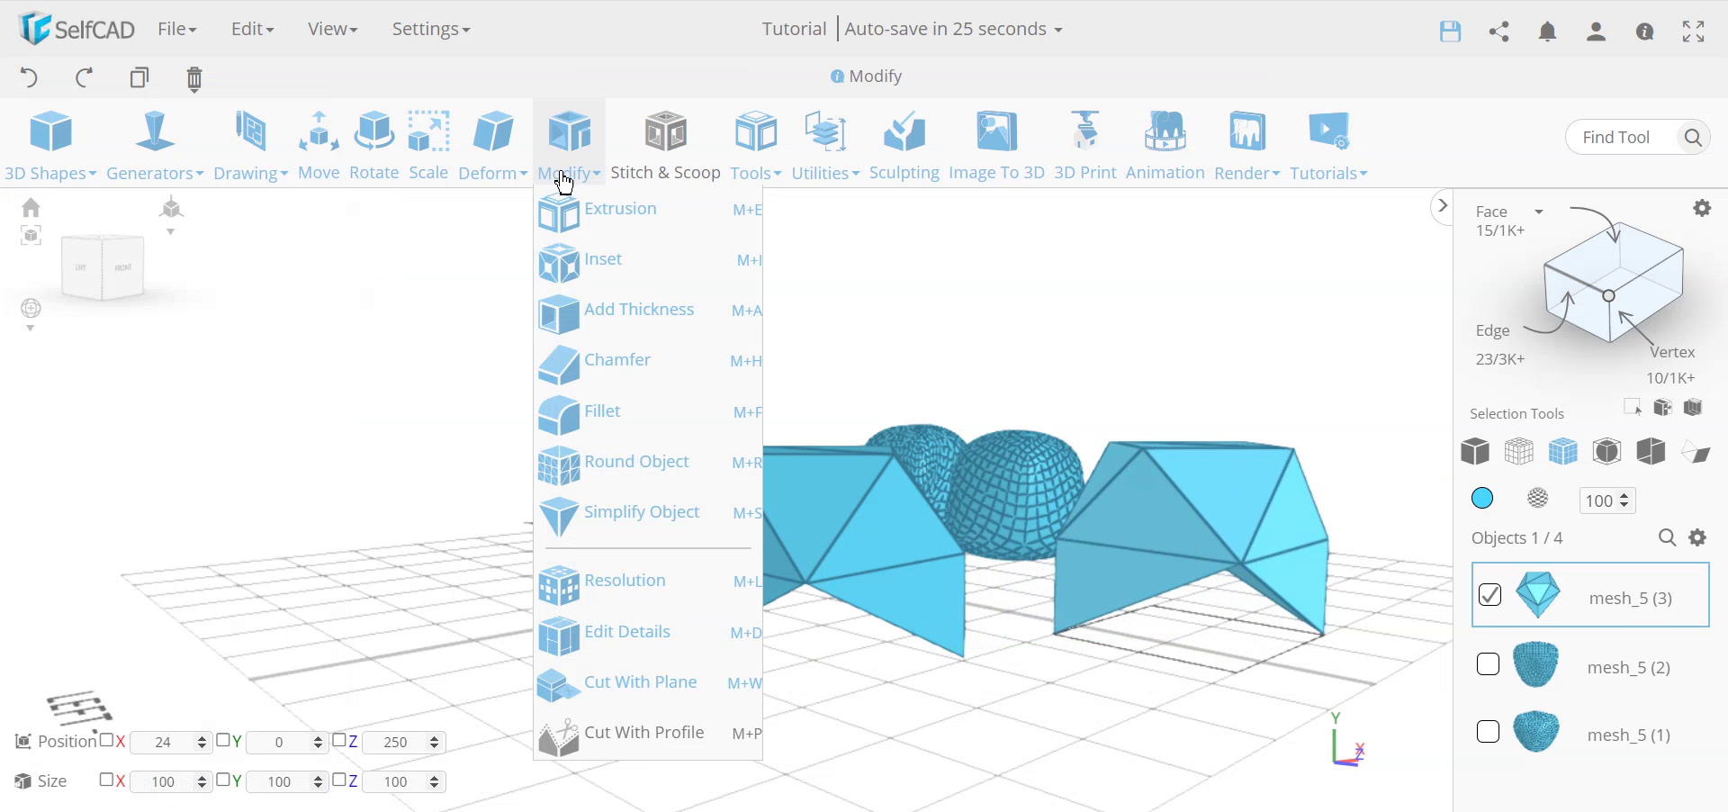
pyautogui.click(653, 476)
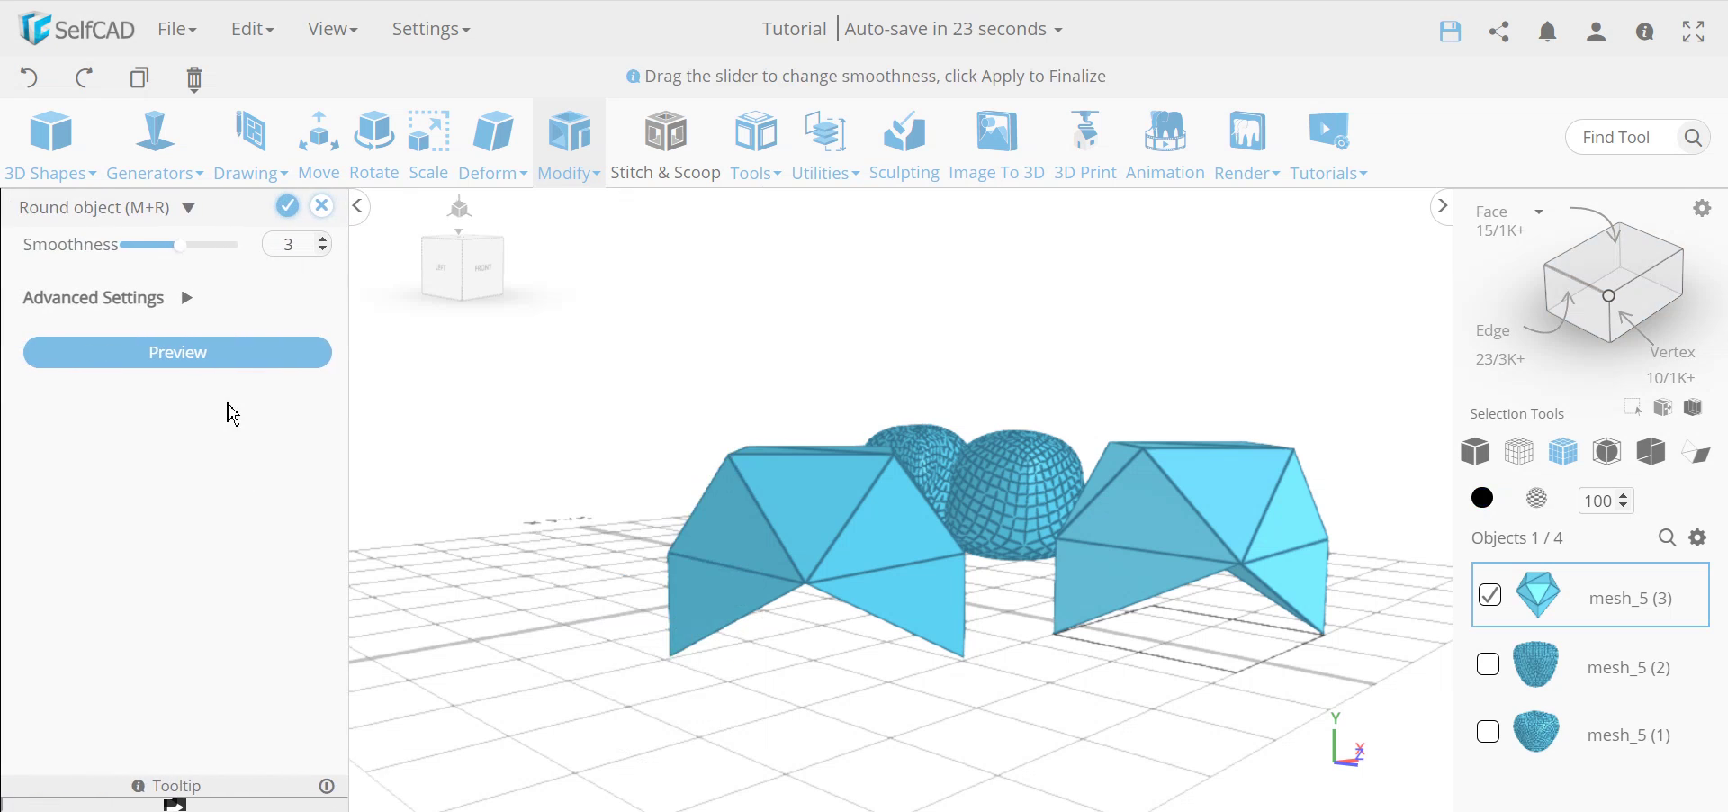
pyautogui.click(245, 353)
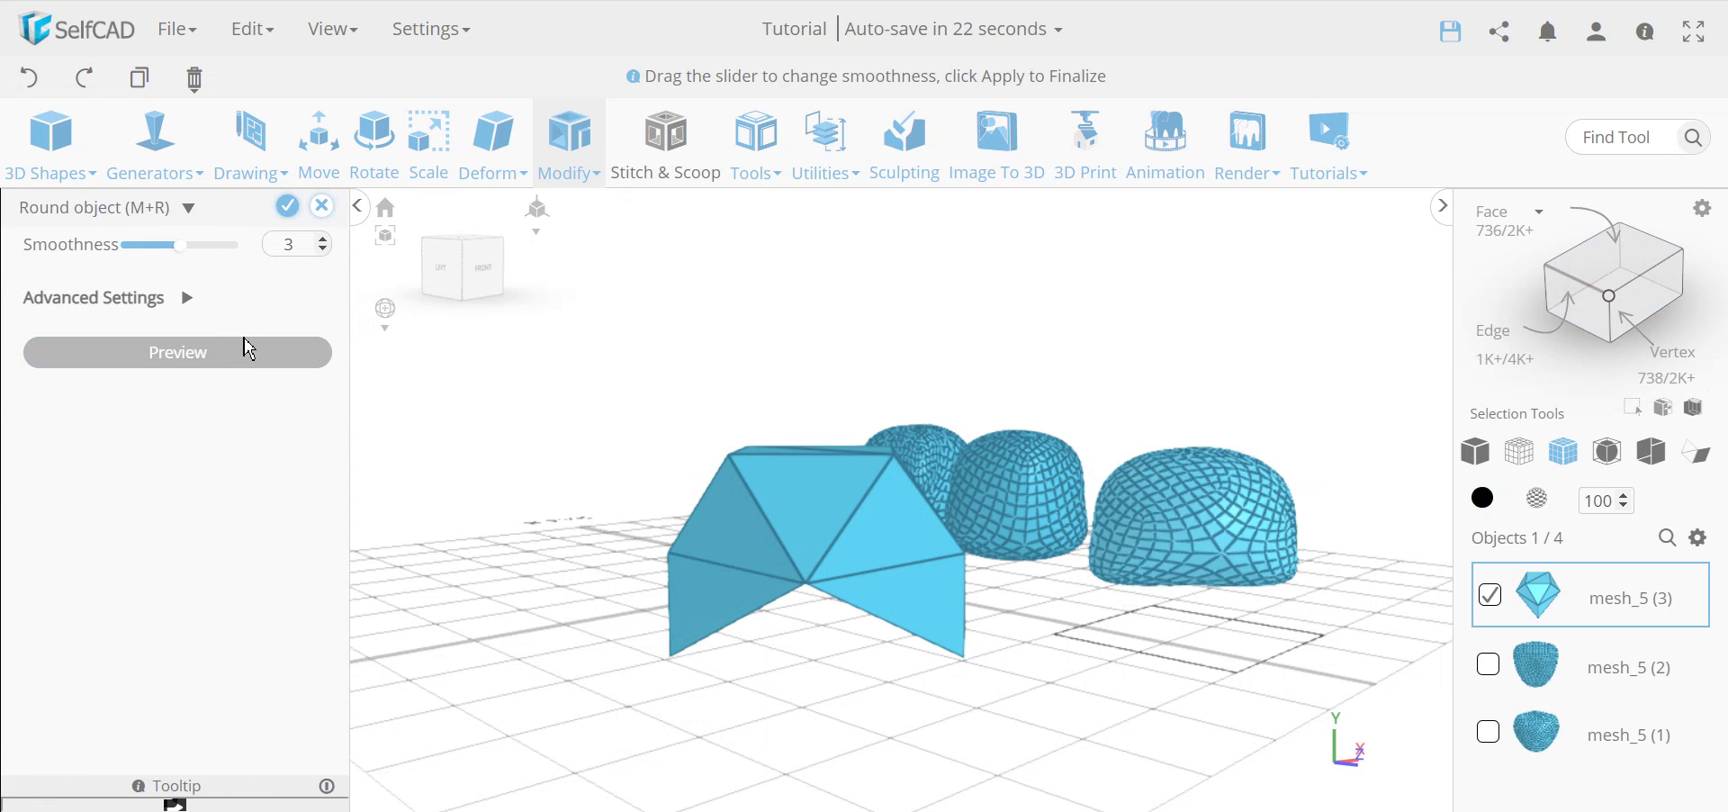
pyautogui.click(286, 216)
pyautogui.moveTo(335, 358); pyautogui.dragTo(599, 486)
# Step: Select the faceted template mesh and open Modify > Edit Details in Remove mode
pyautogui.click(1332, 688)
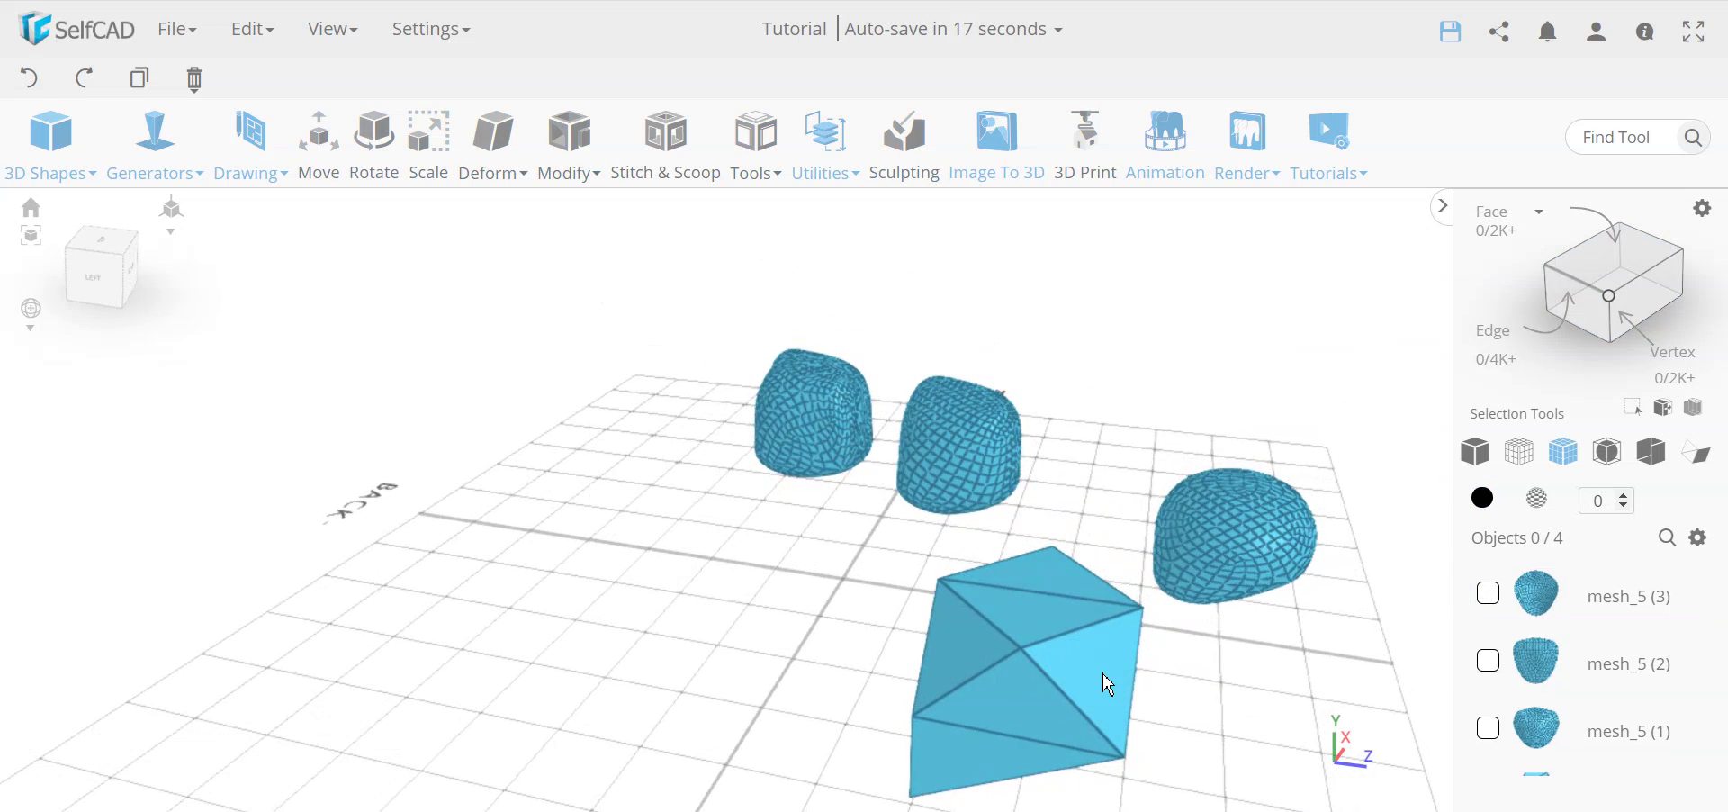
pyautogui.click(1103, 684)
pyautogui.moveTo(1102, 683); pyautogui.dragTo(1148, 692)
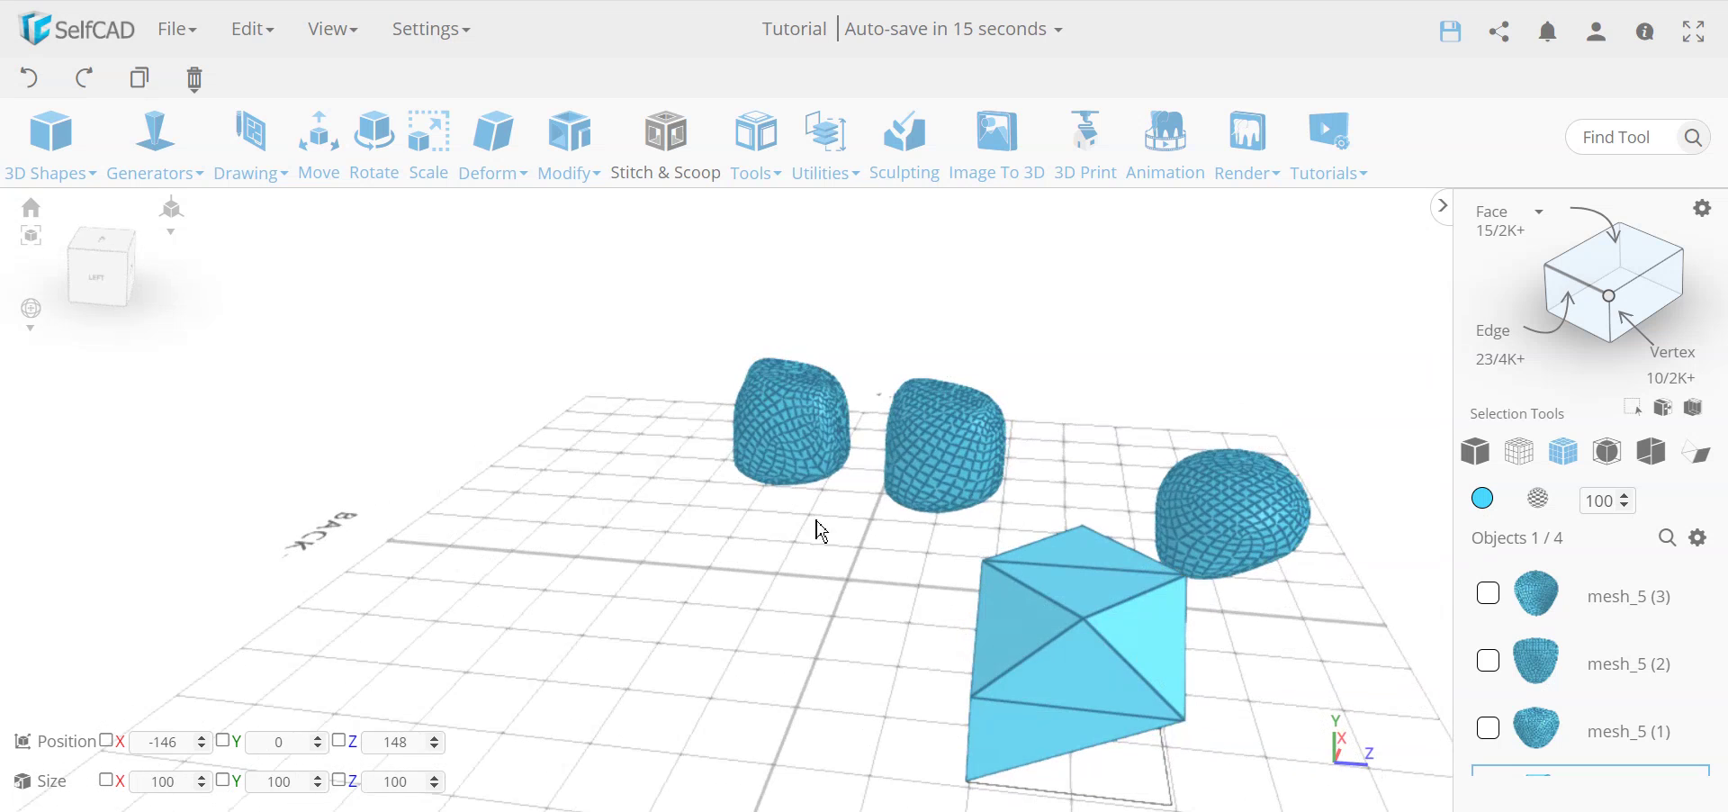
pyautogui.click(569, 139)
pyautogui.click(647, 635)
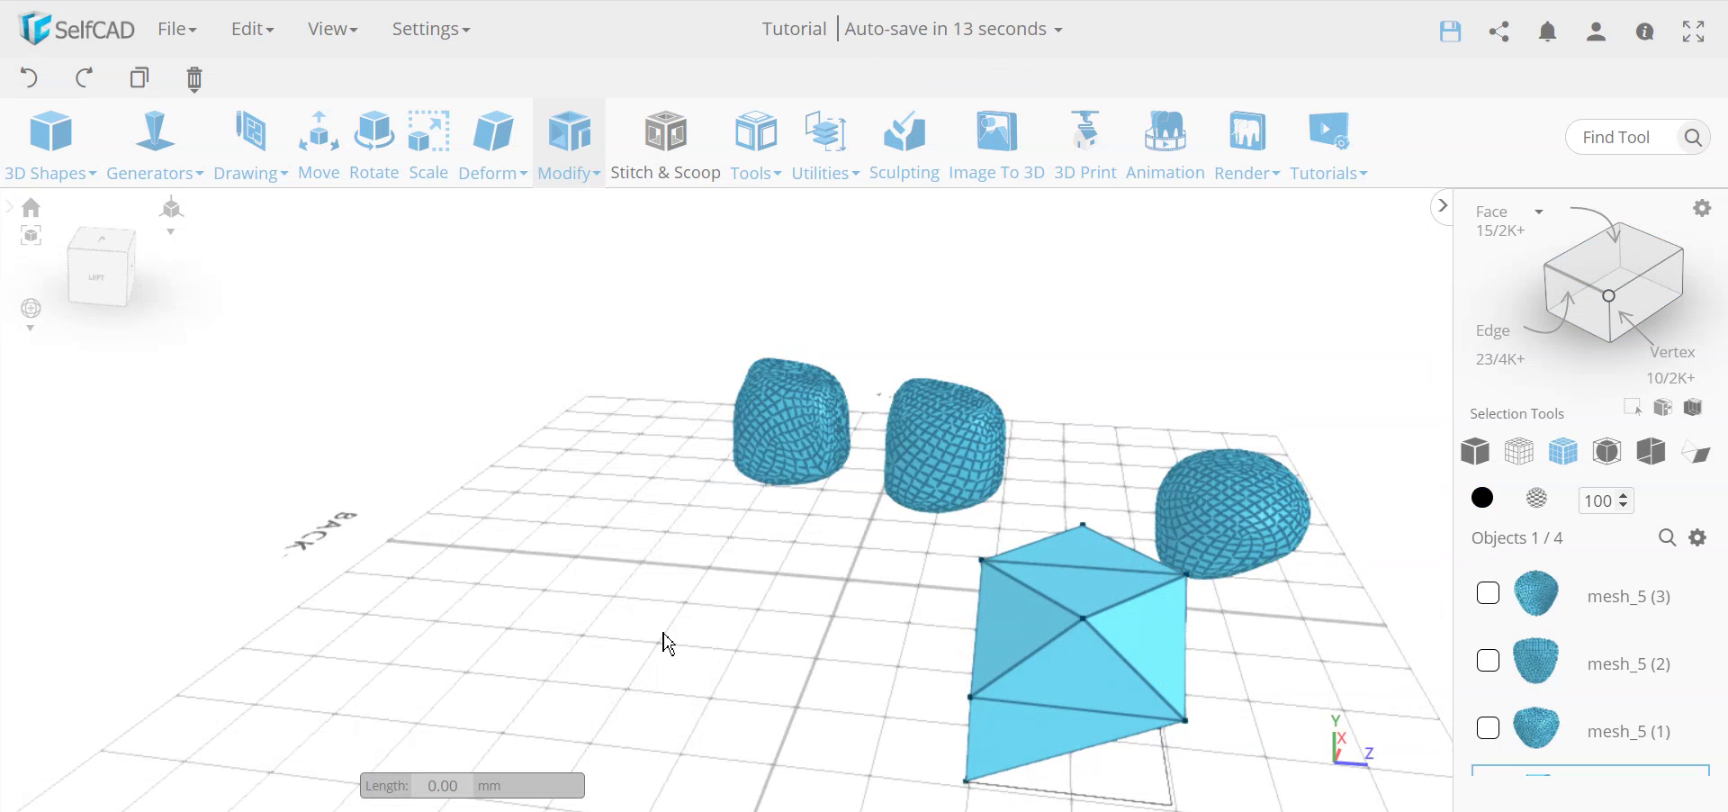
pyautogui.click(171, 275)
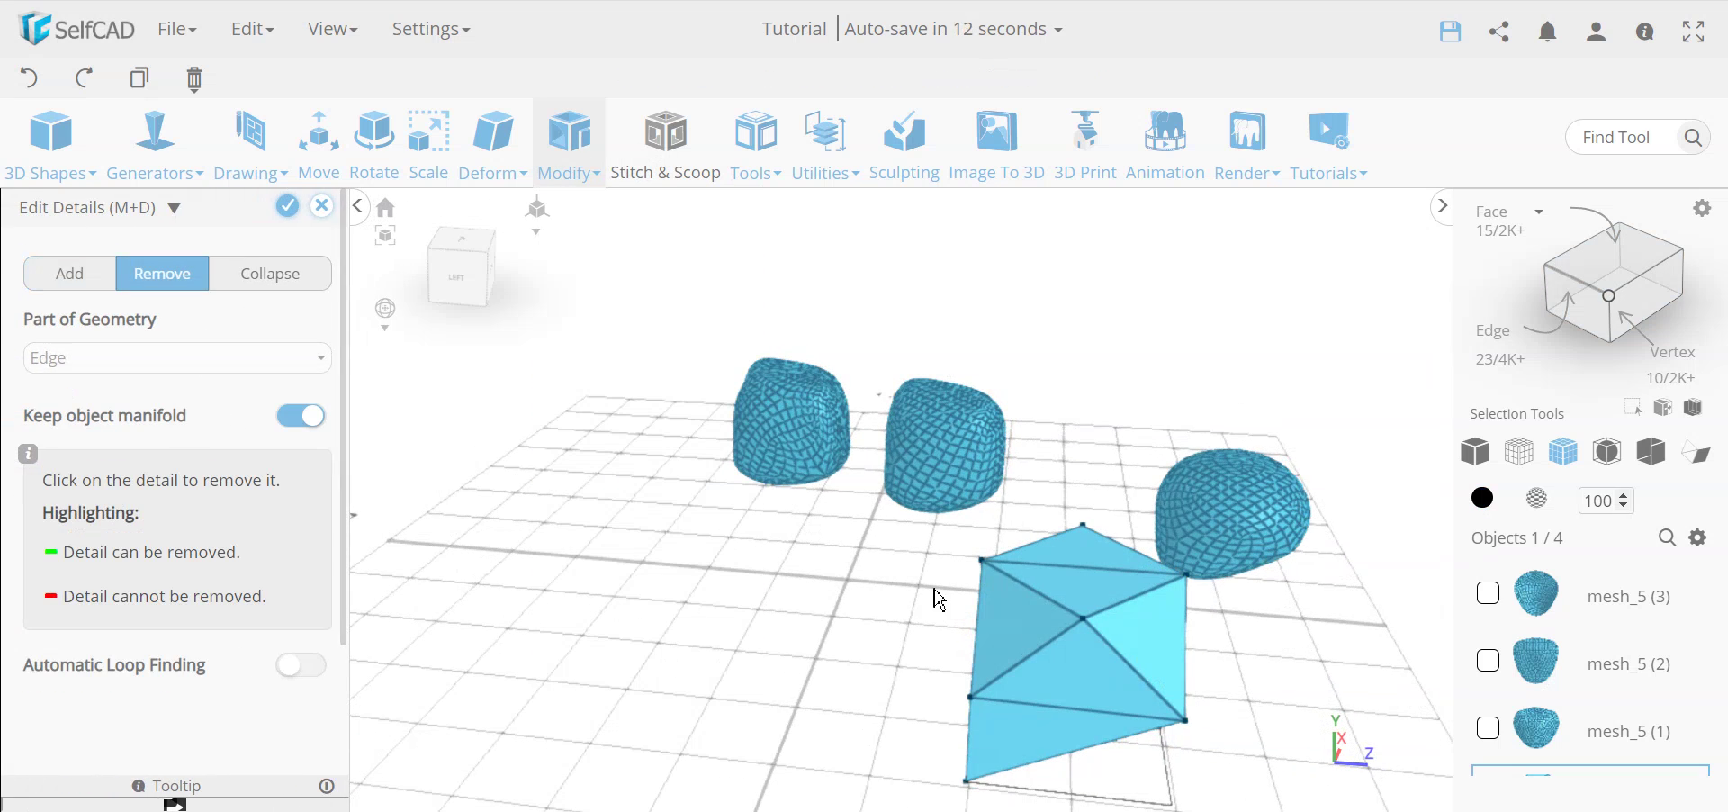
# Step: Remove four edges from the template, leaving 10 faces, 18 edges and 10 vertices
pyautogui.click(1091, 580)
pyautogui.click(1069, 717)
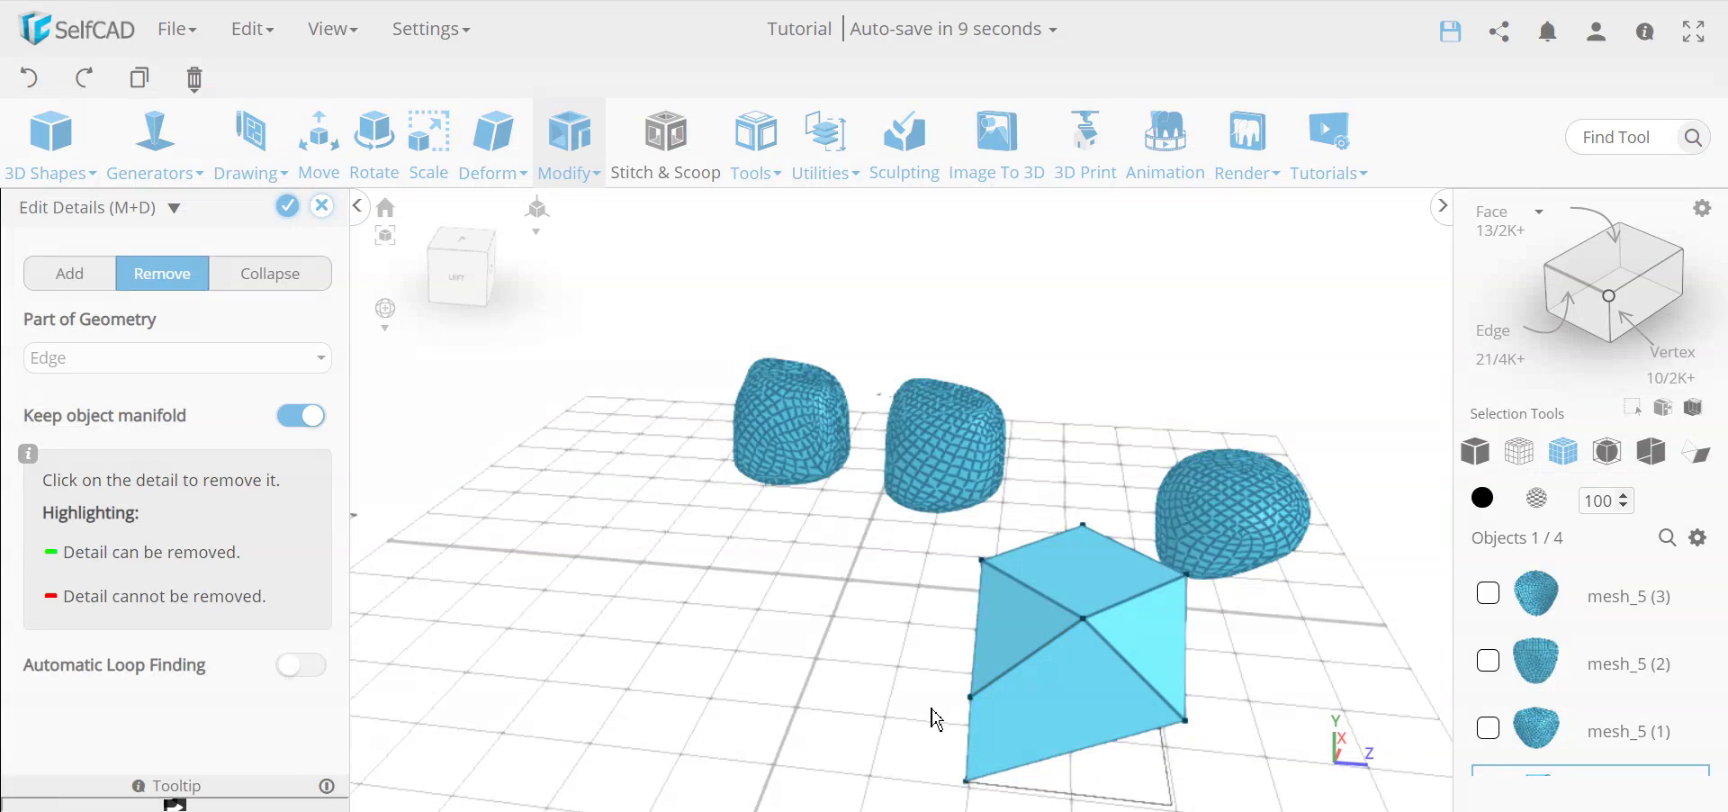
pyautogui.moveTo(933, 715); pyautogui.dragTo(1041, 627)
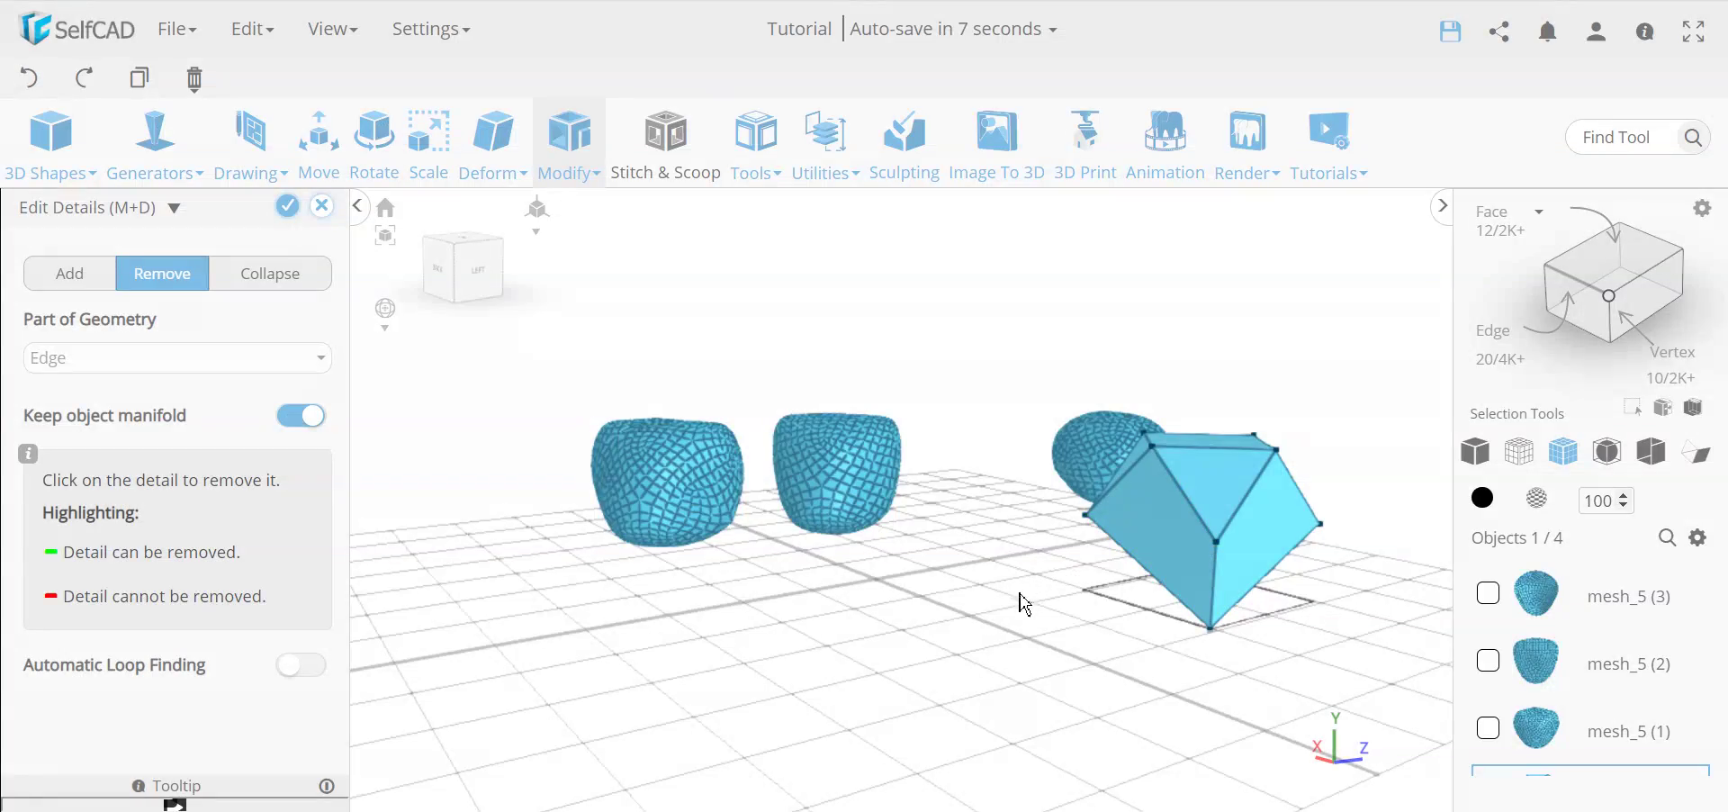
pyautogui.moveTo(1298, 660); pyautogui.dragTo(643, 502)
pyautogui.click(681, 631)
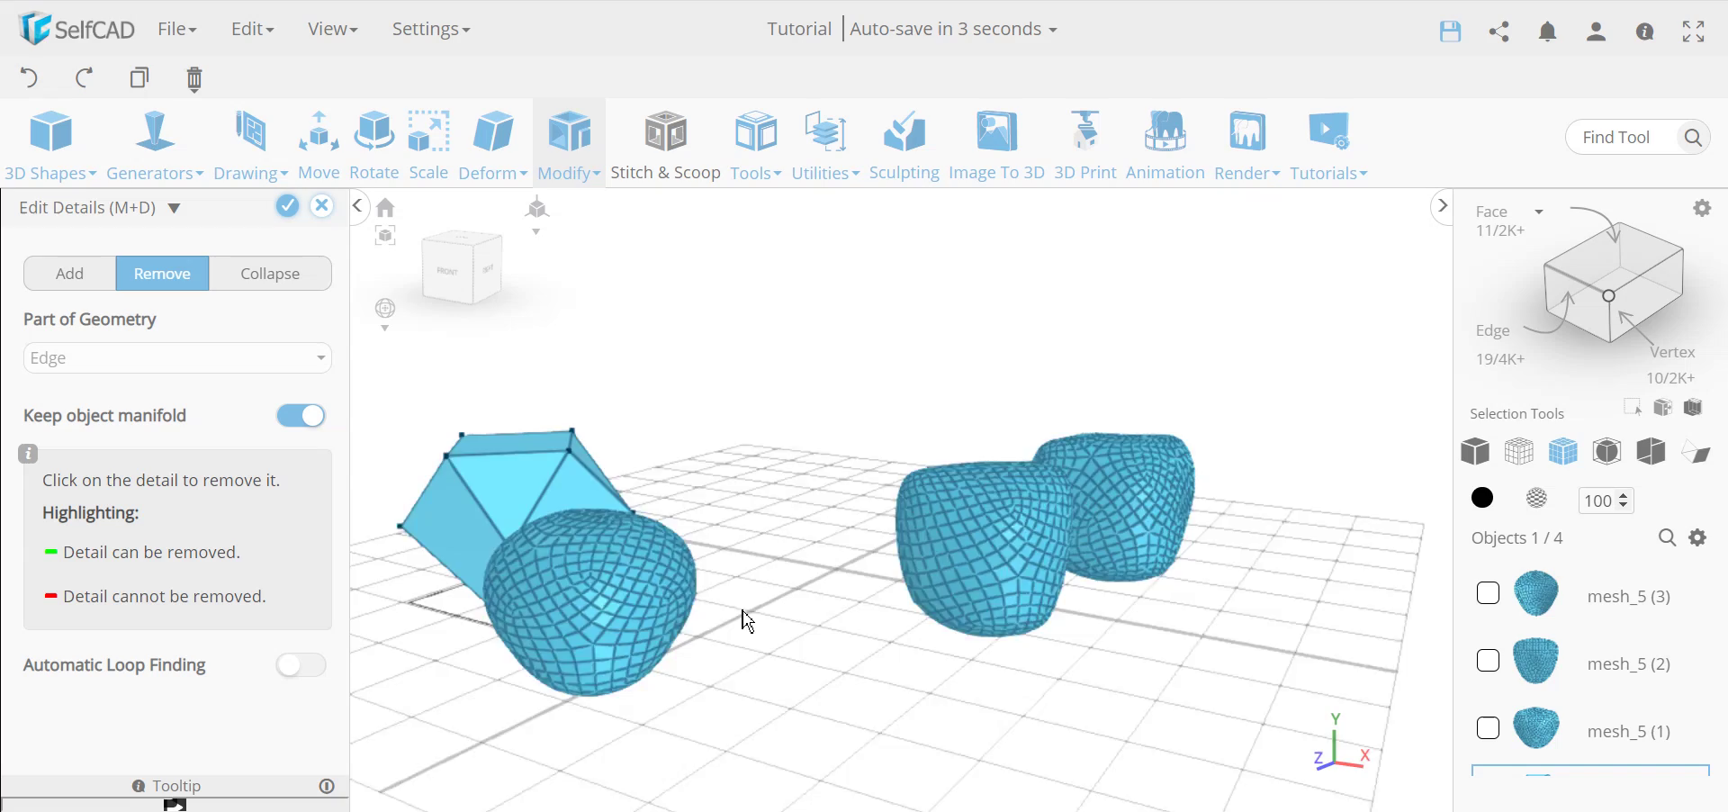
pyautogui.moveTo(747, 621); pyautogui.dragTo(621, 537)
pyautogui.click(602, 522)
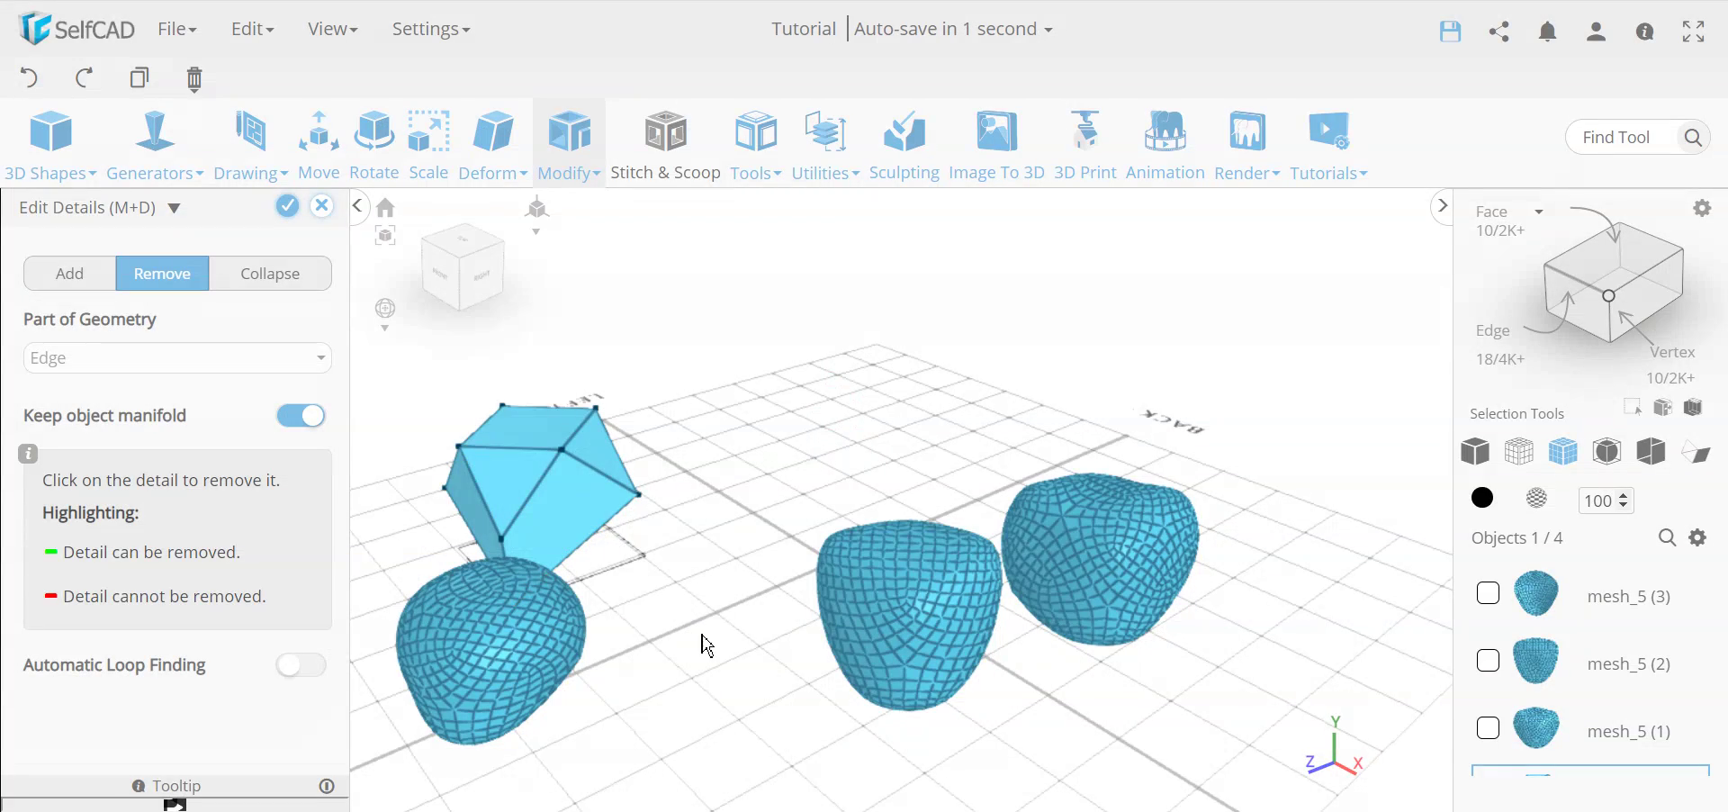
pyautogui.moveTo(705, 644); pyautogui.dragTo(815, 624)
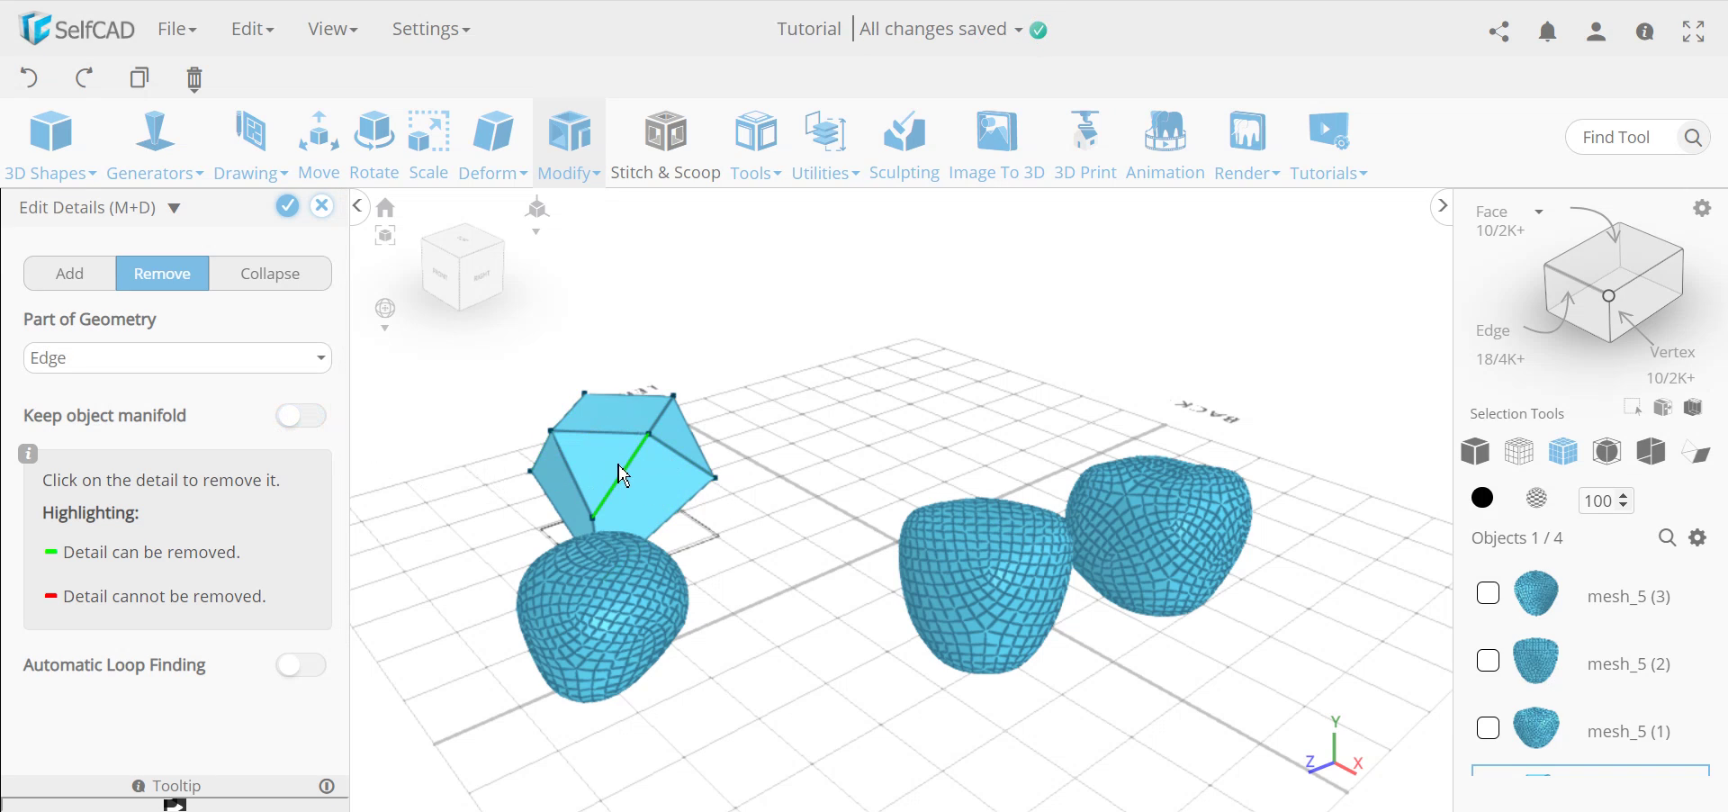
pyautogui.click(308, 426)
pyautogui.click(308, 427)
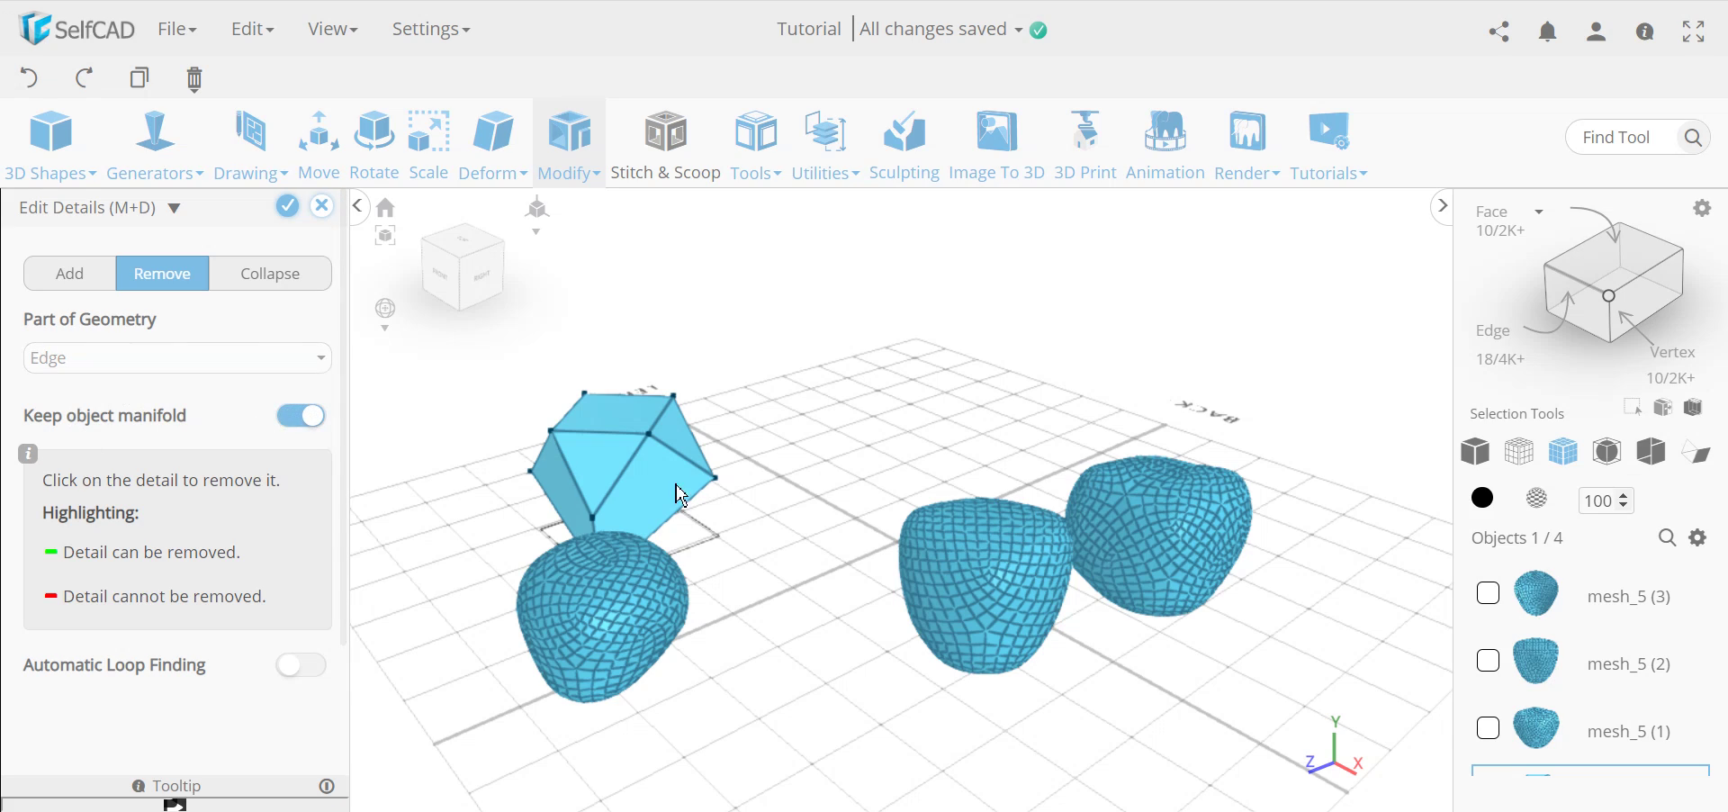
pyautogui.moveTo(783, 608); pyautogui.dragTo(1246, 578)
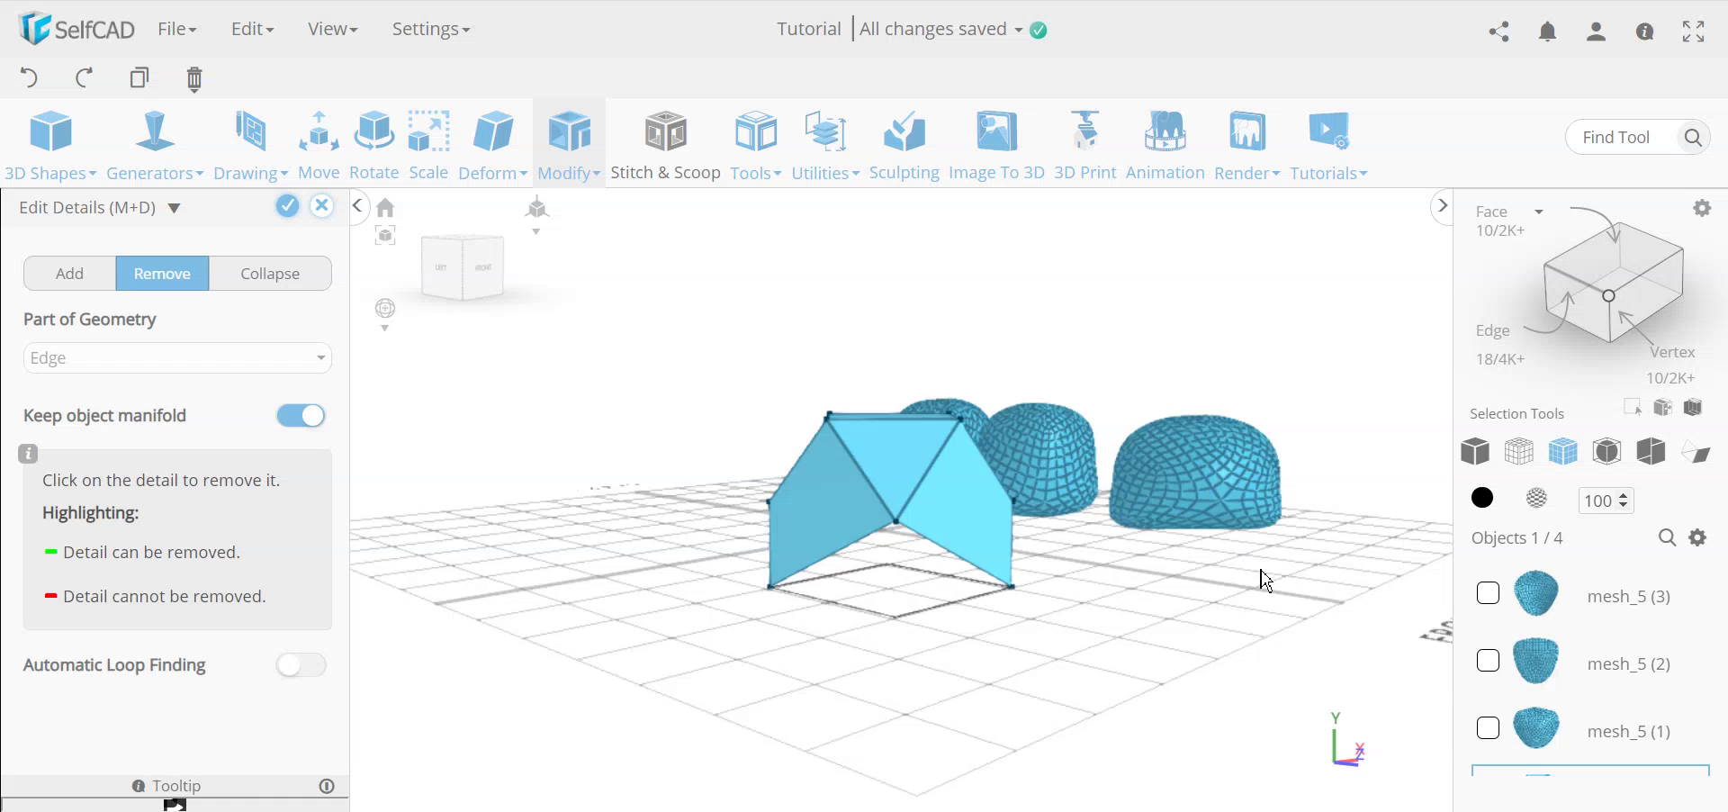
pyautogui.click(287, 207)
pyautogui.click(571, 162)
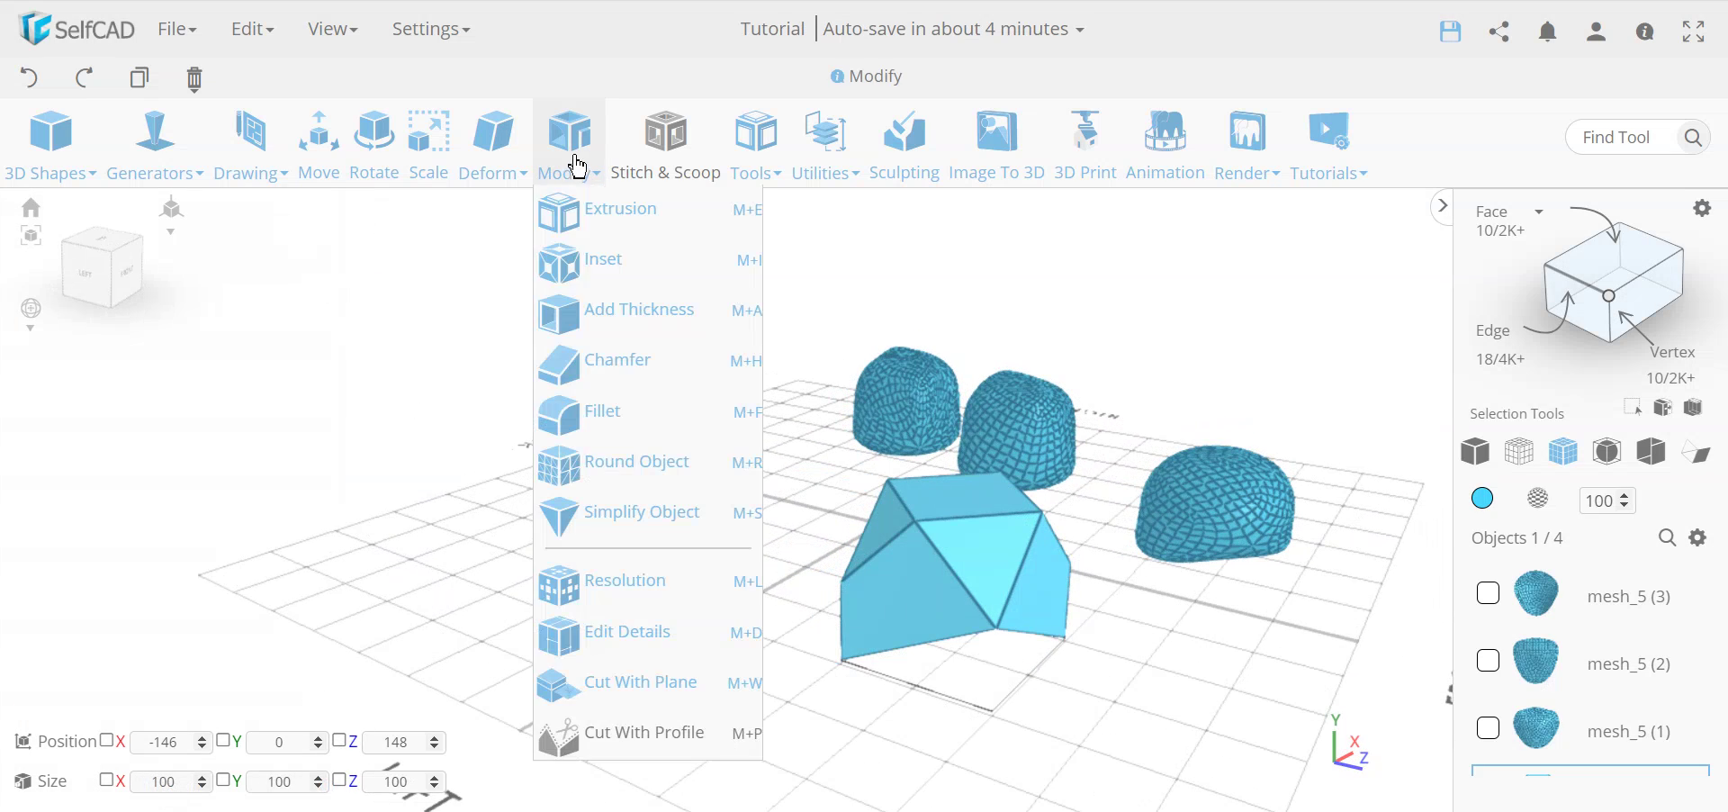
pyautogui.click(646, 472)
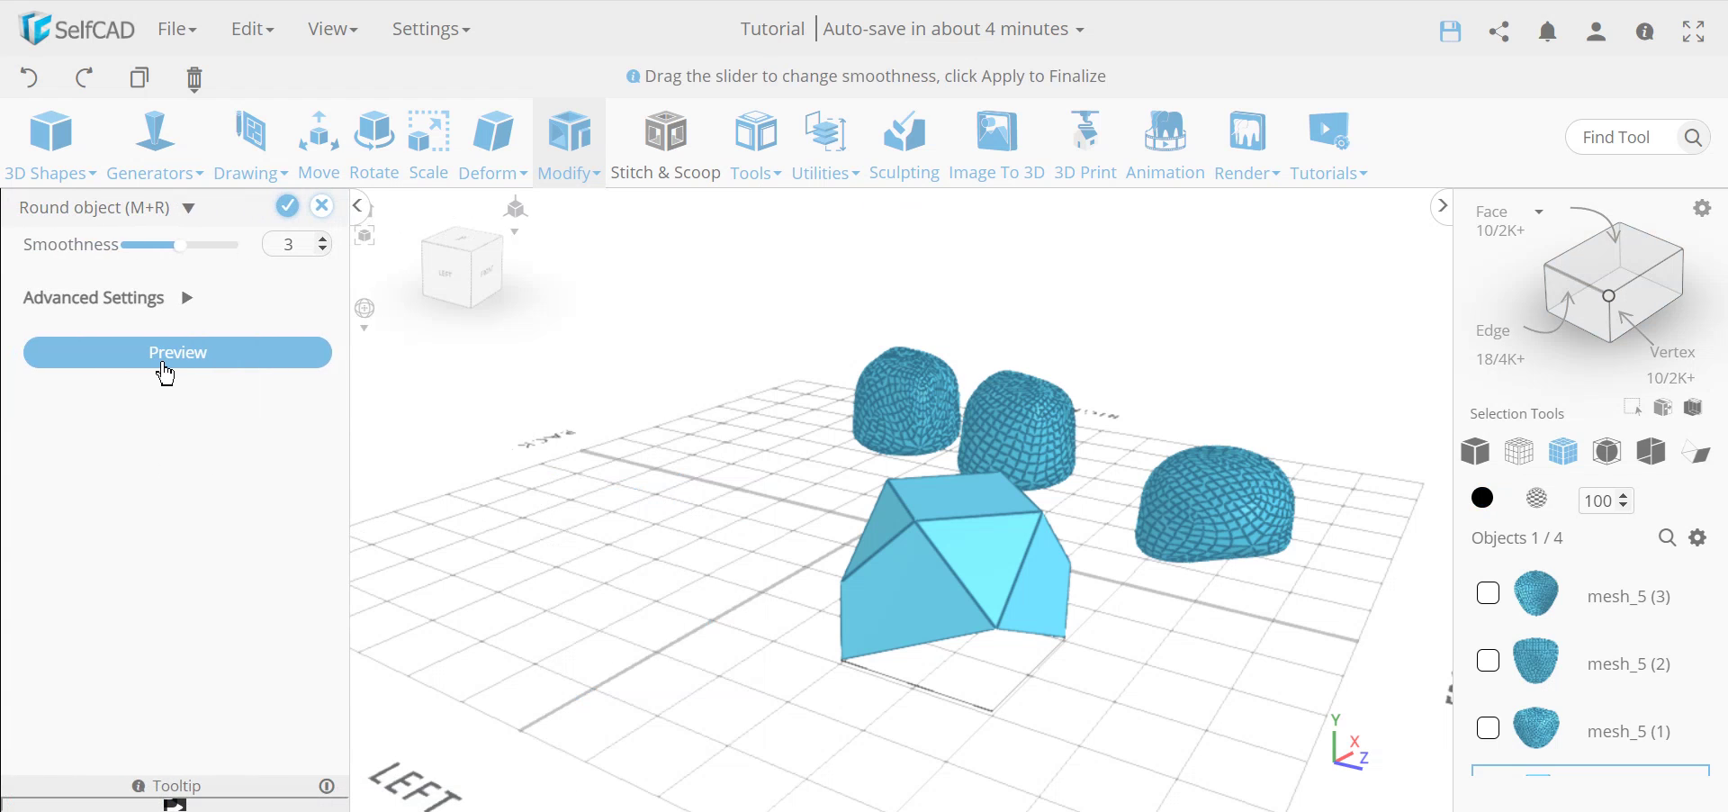
pyautogui.click(162, 358)
pyautogui.click(287, 209)
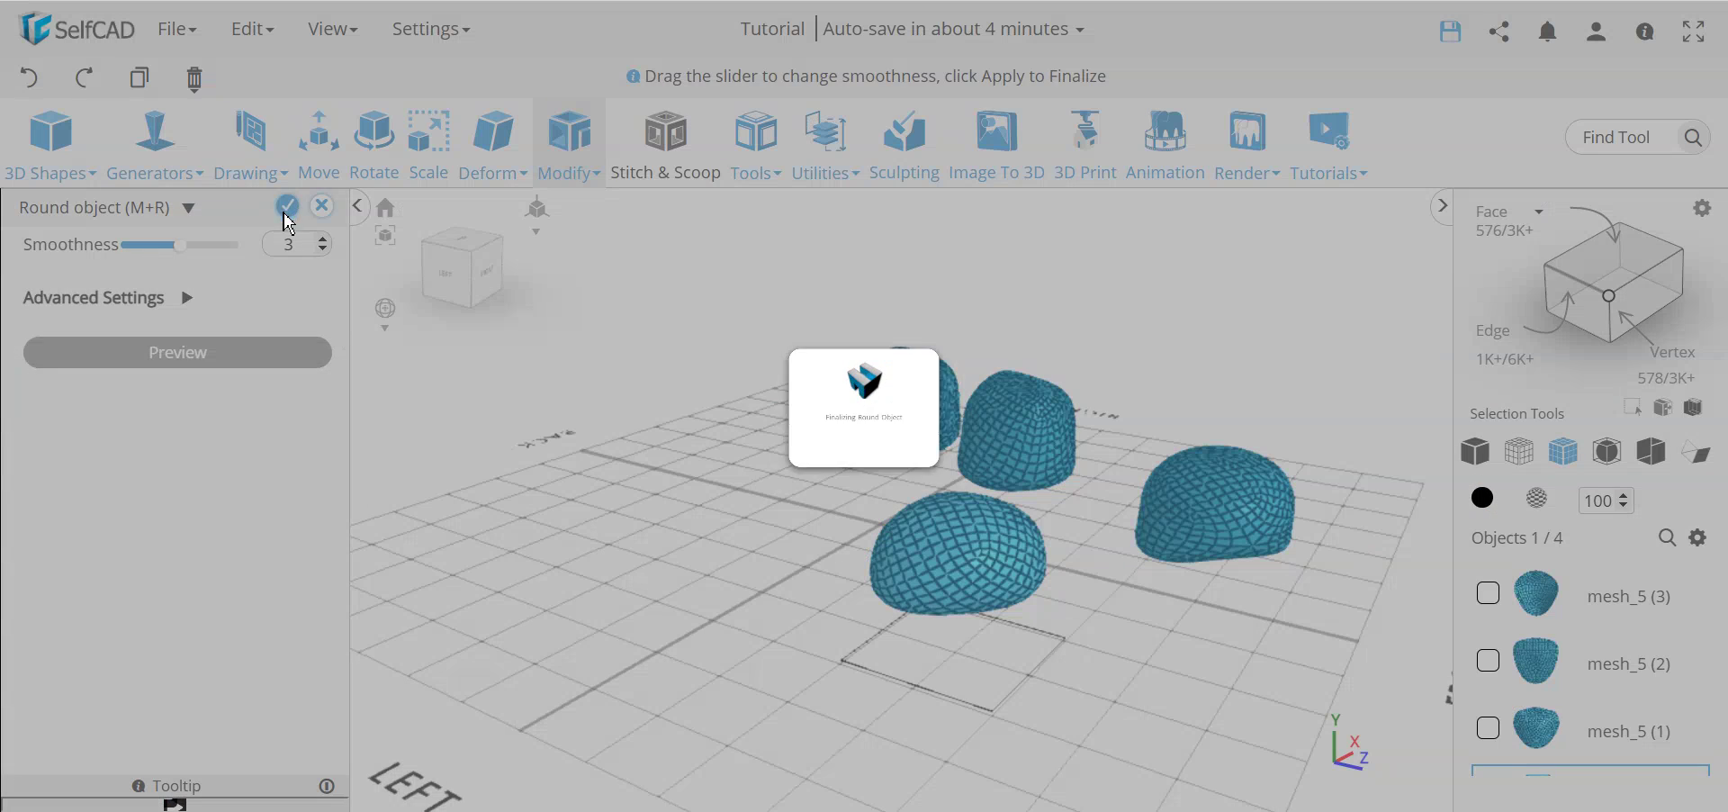
pyautogui.moveTo(598, 547); pyautogui.dragTo(434, 570)
pyautogui.moveTo(1130, 706); pyautogui.dragTo(967, 637)
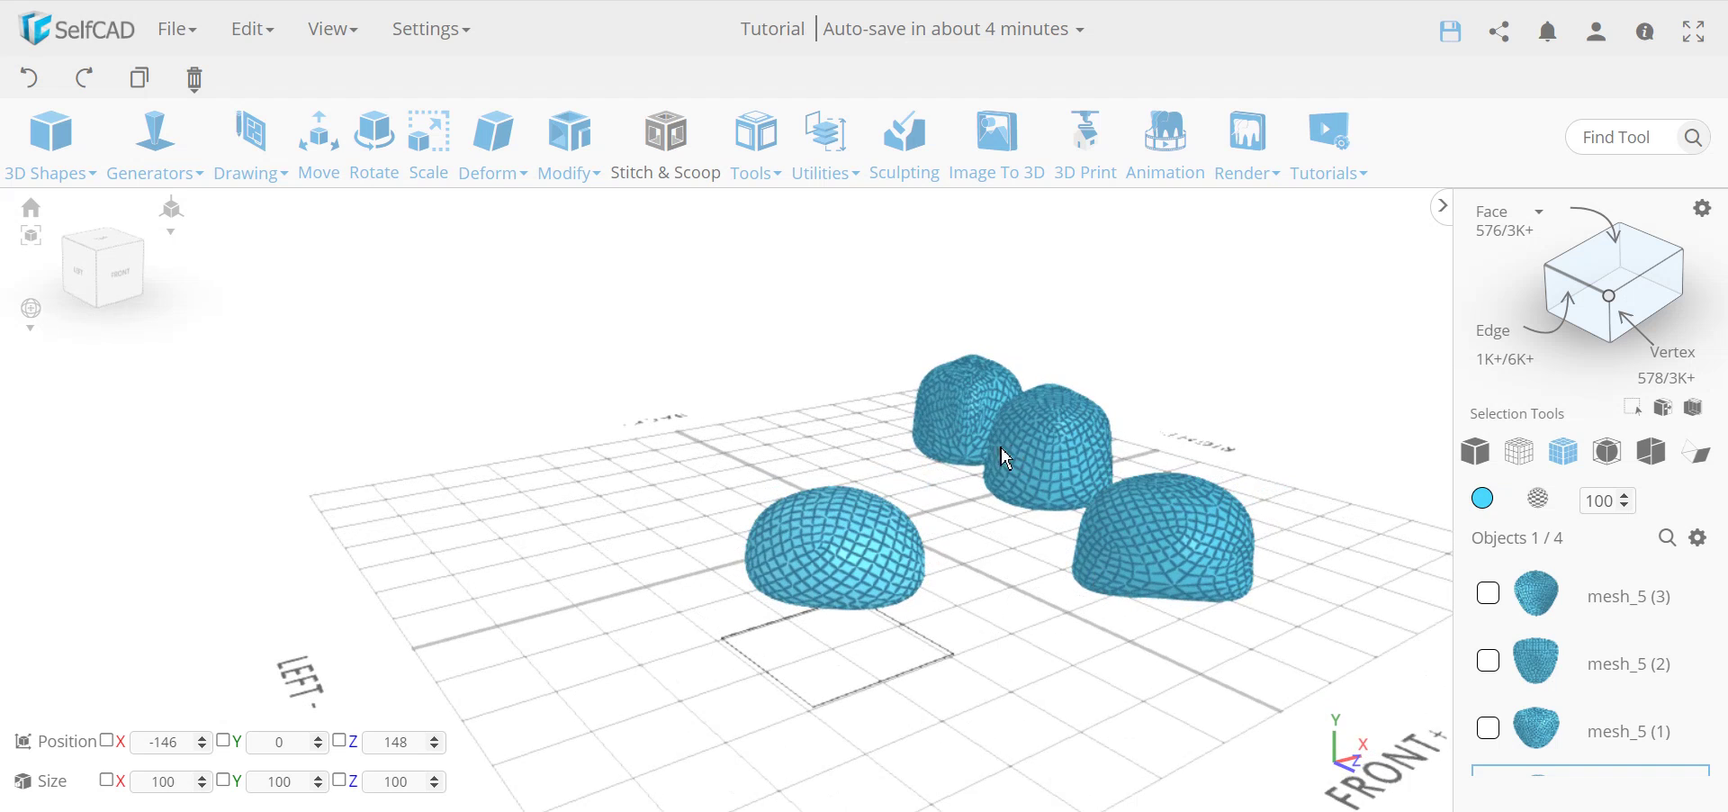
pyautogui.moveTo(1000, 448); pyautogui.dragTo(935, 512)
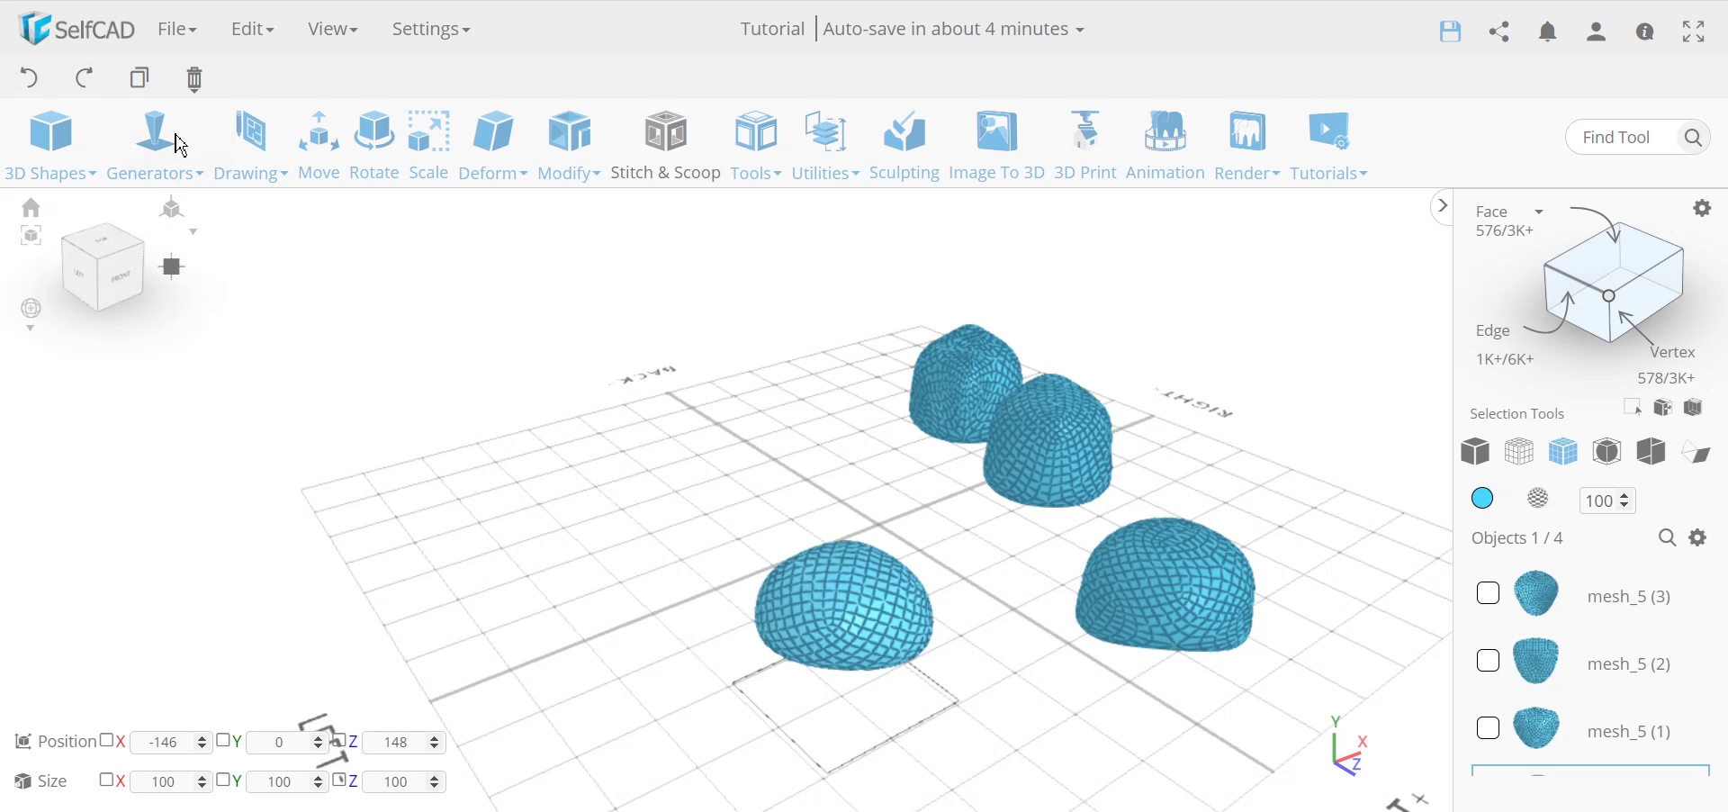
pyautogui.click(139, 78)
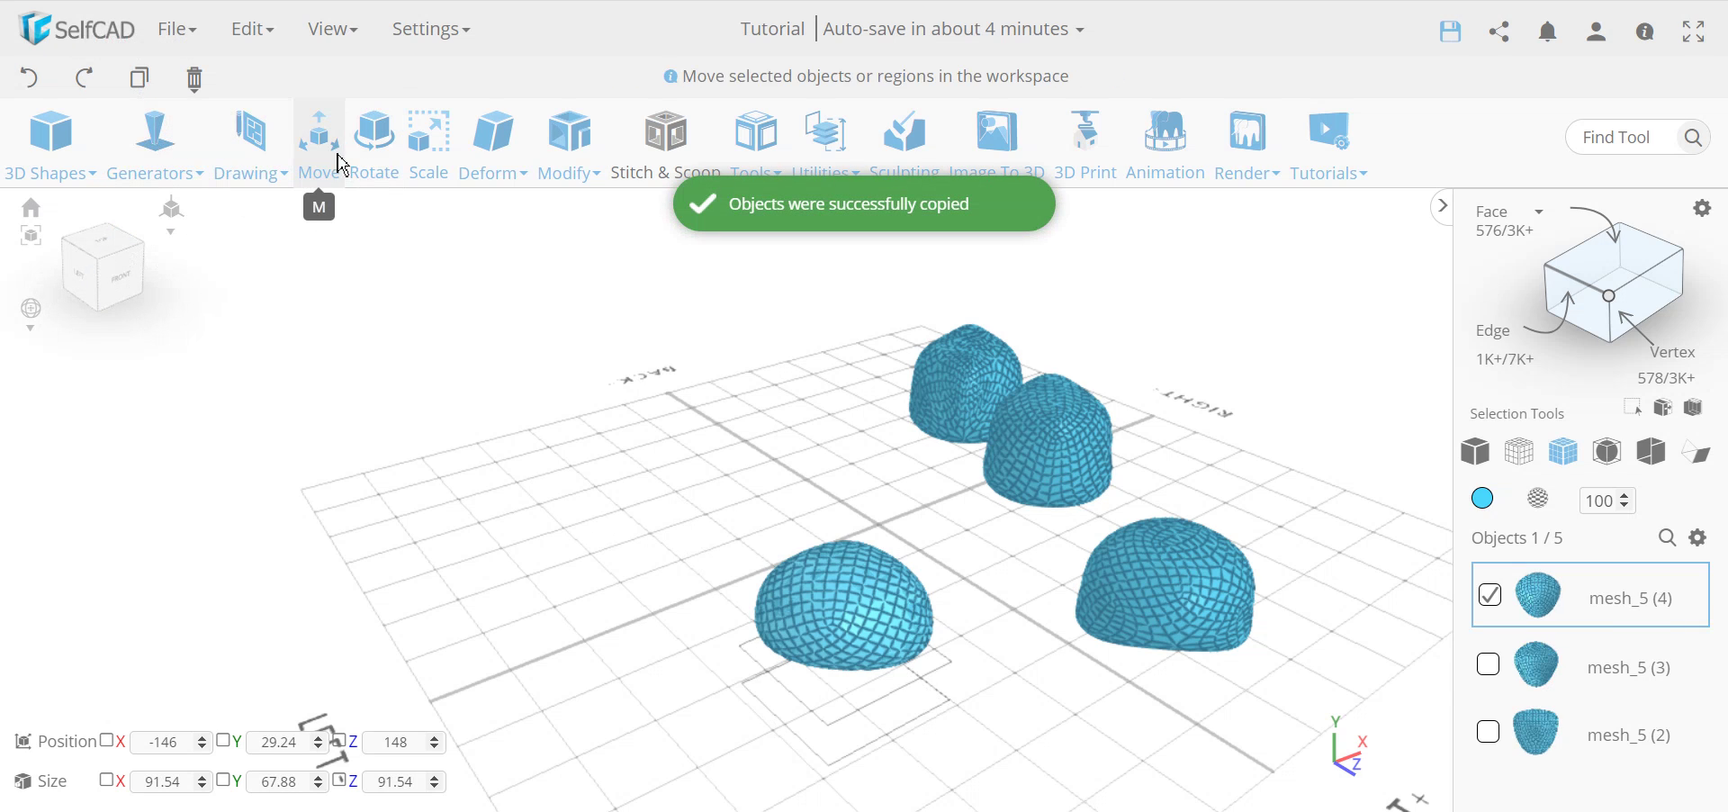
pyautogui.click(340, 164)
pyautogui.moveTo(843, 653); pyautogui.dragTo(772, 499)
pyautogui.click(321, 207)
pyautogui.click(568, 153)
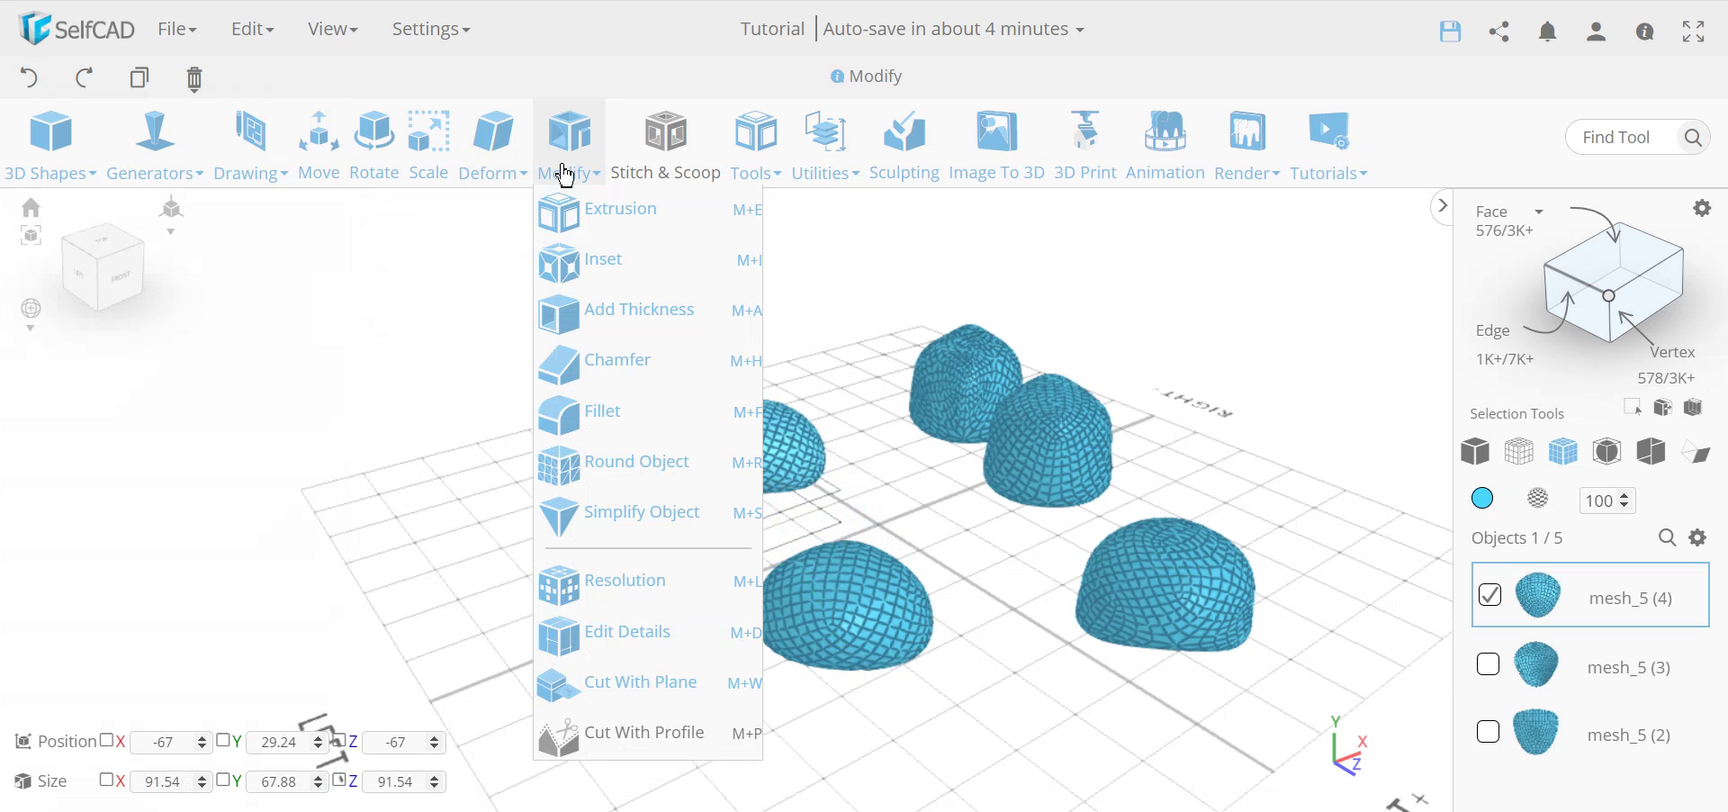
pyautogui.click(648, 461)
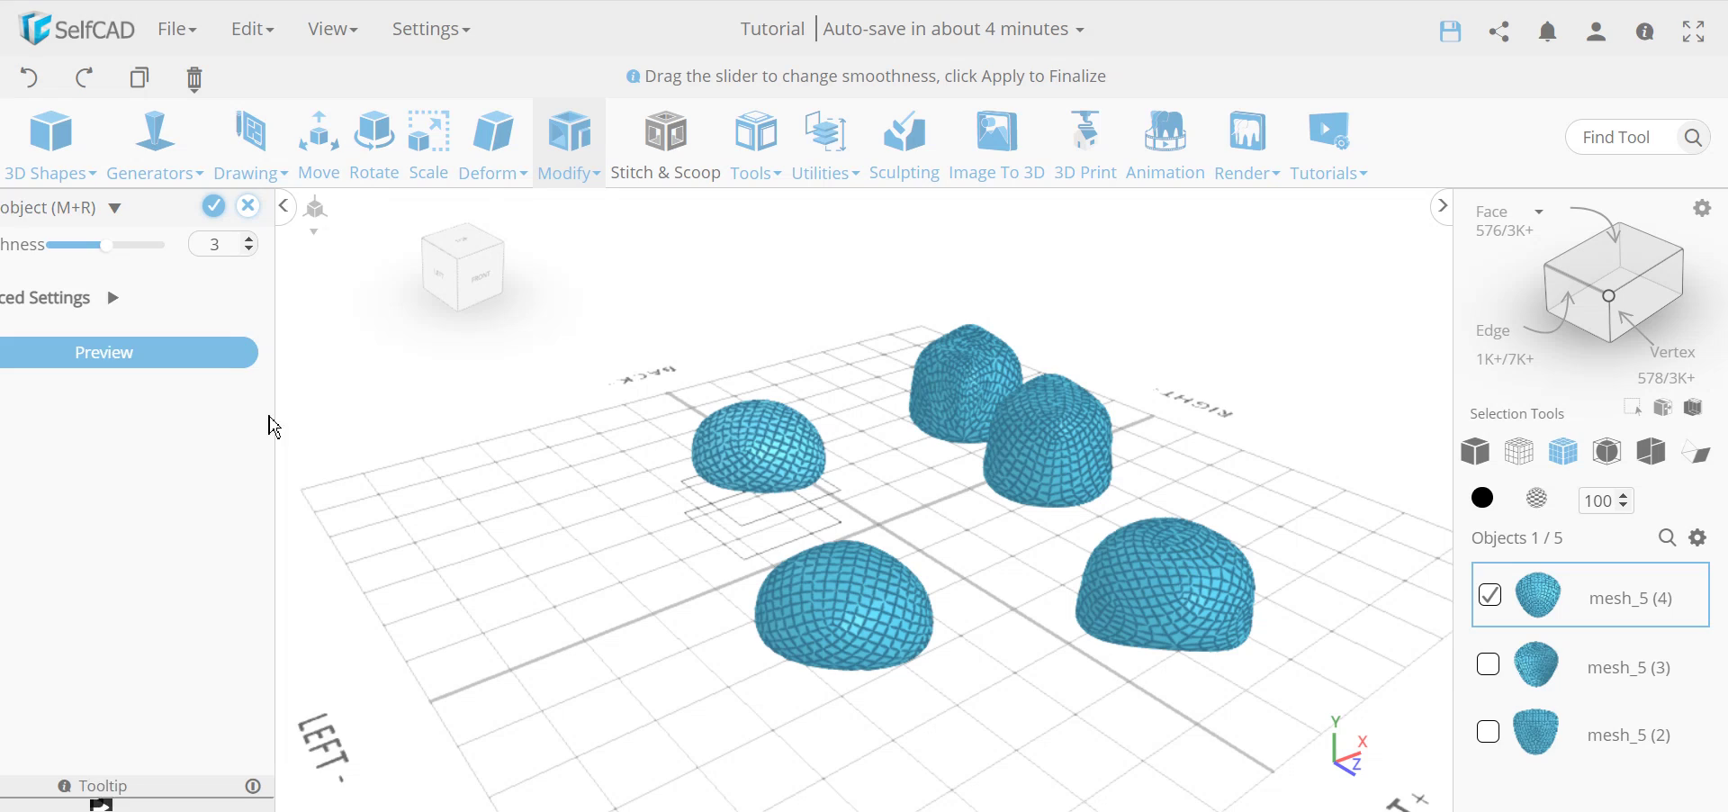
pyautogui.click(142, 246)
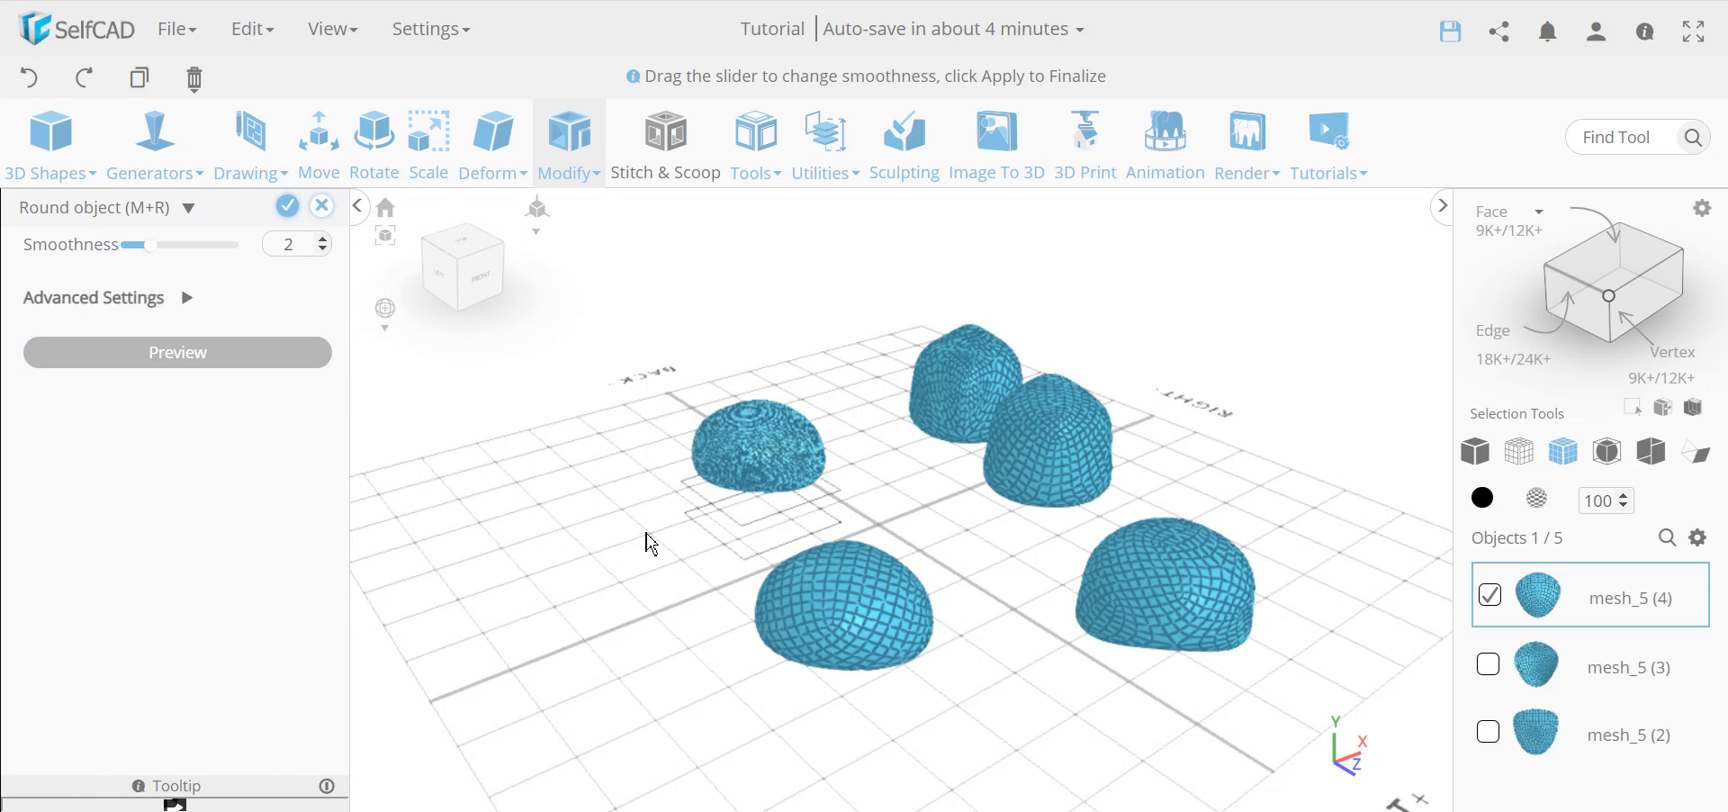
pyautogui.moveTo(650, 543); pyautogui.dragTo(1161, 425, button='right')
pyautogui.scroll(3, 861, 510)
pyautogui.scroll(2, 861, 510)
pyautogui.scroll(-5, 864, 504)
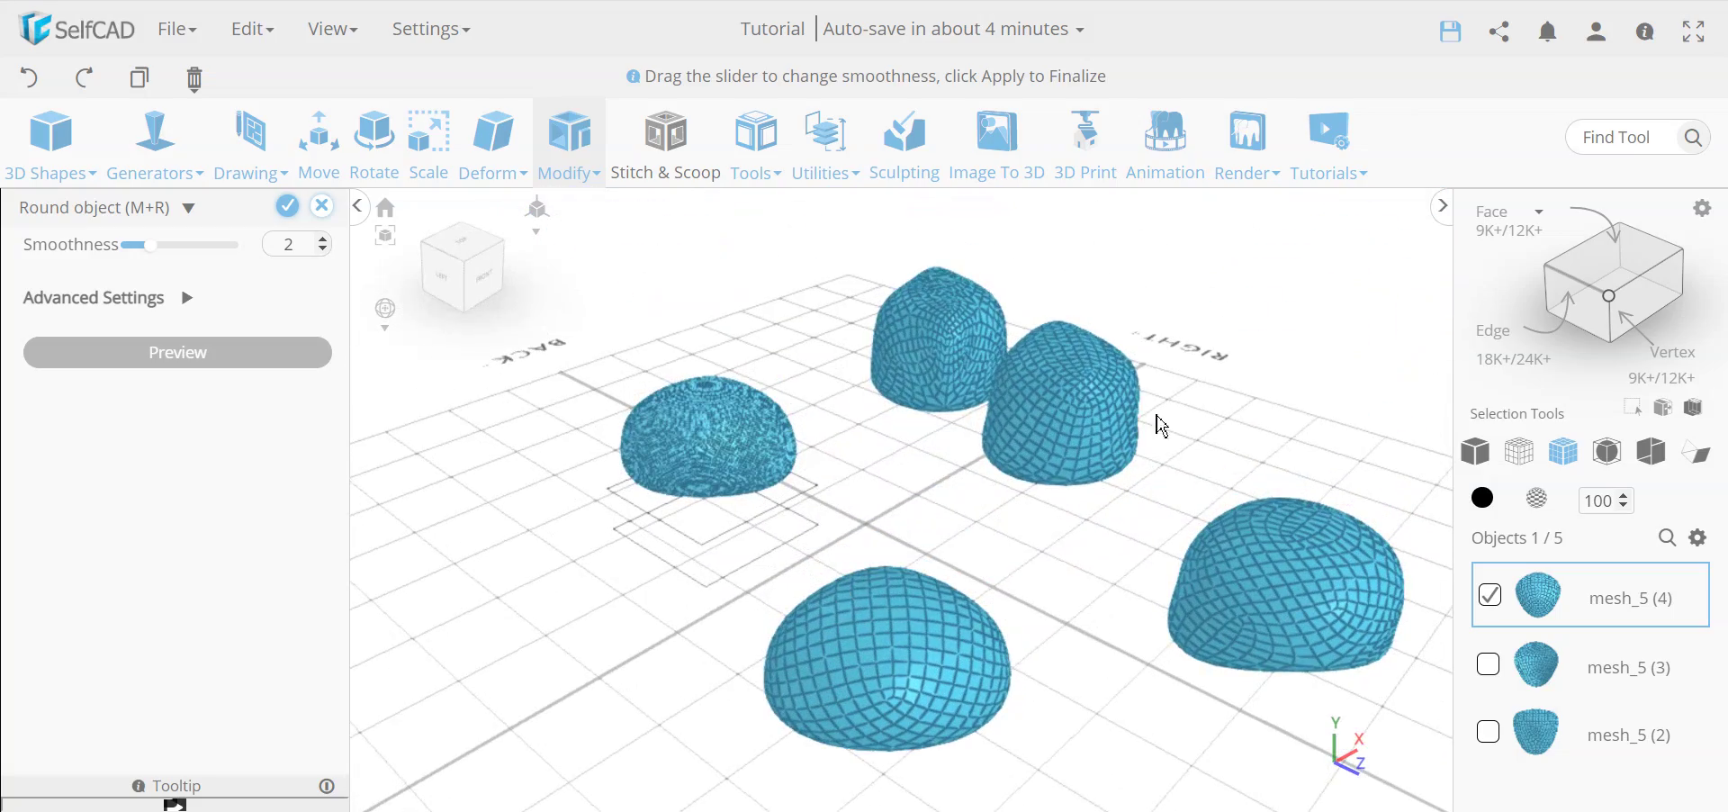
pyautogui.click(322, 206)
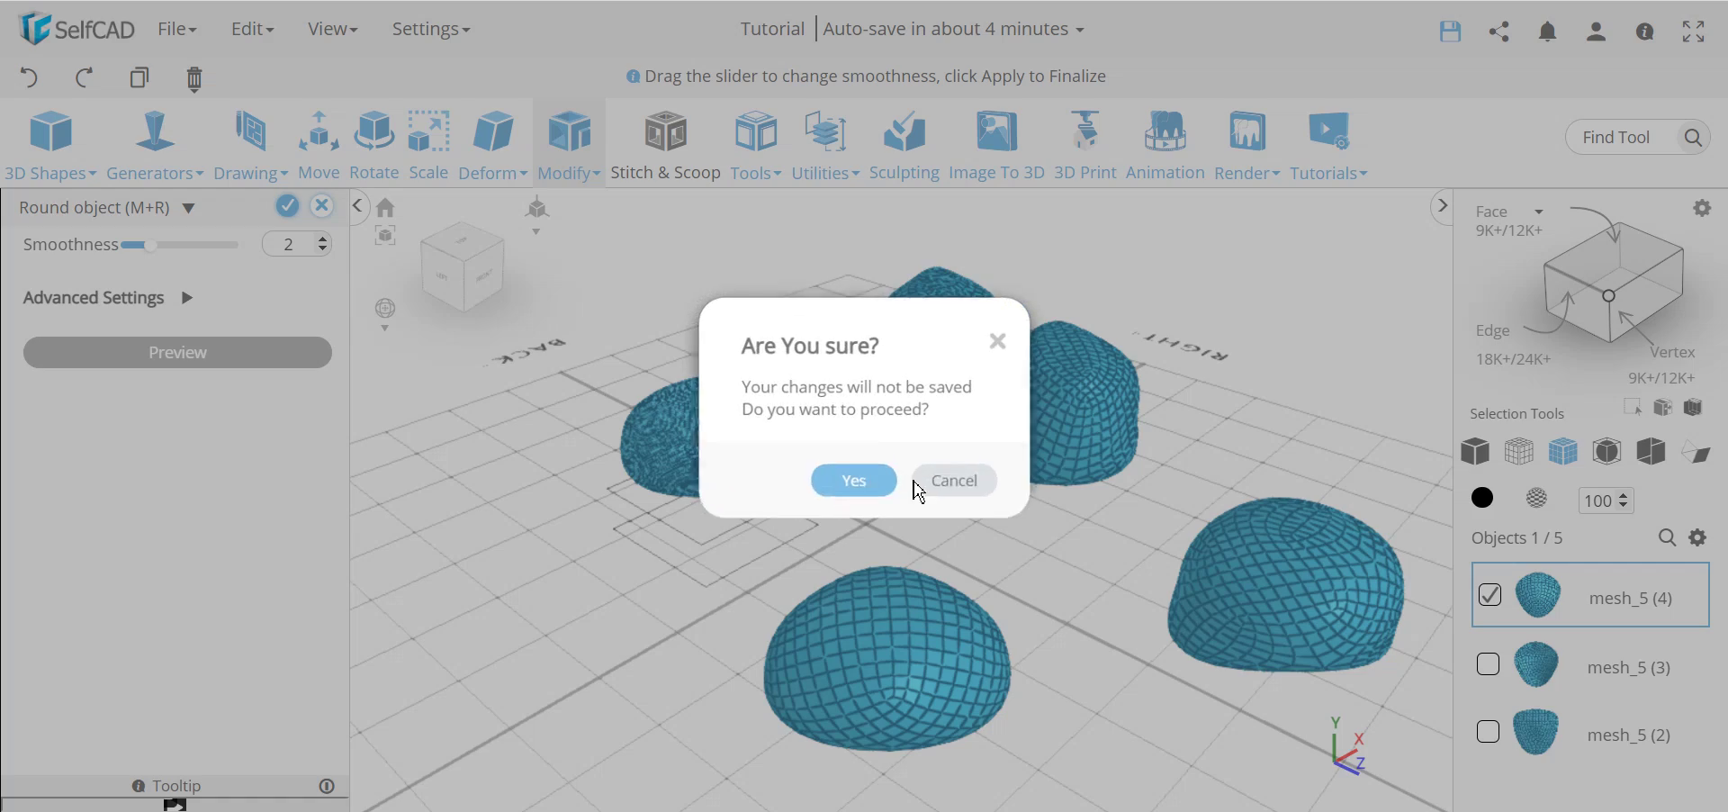
pyautogui.click(891, 490)
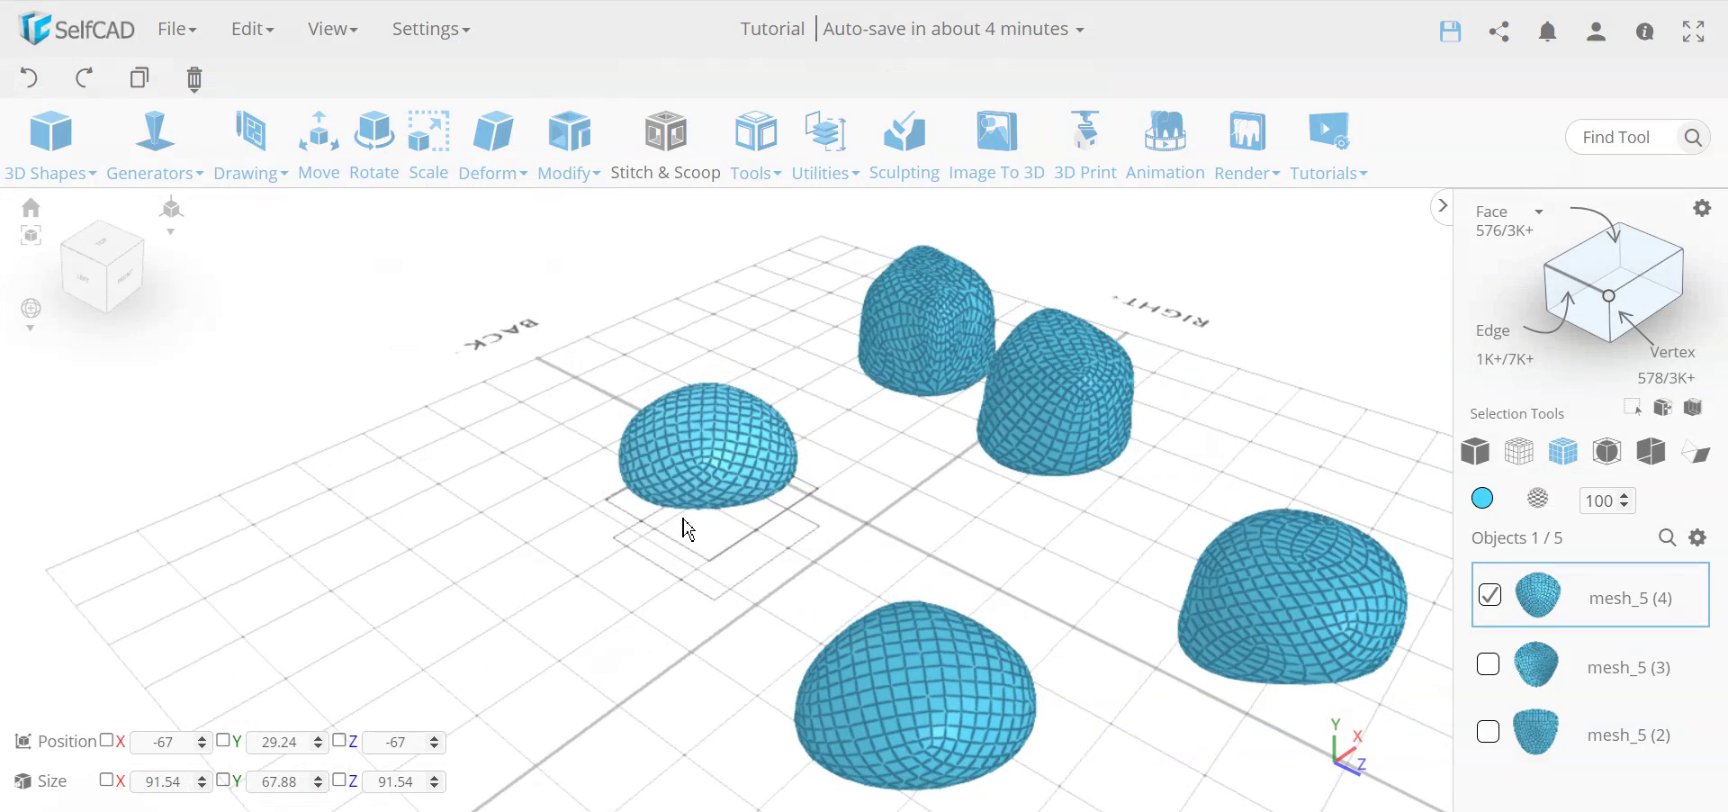
pyautogui.press('Delete')
pyautogui.press('Return')
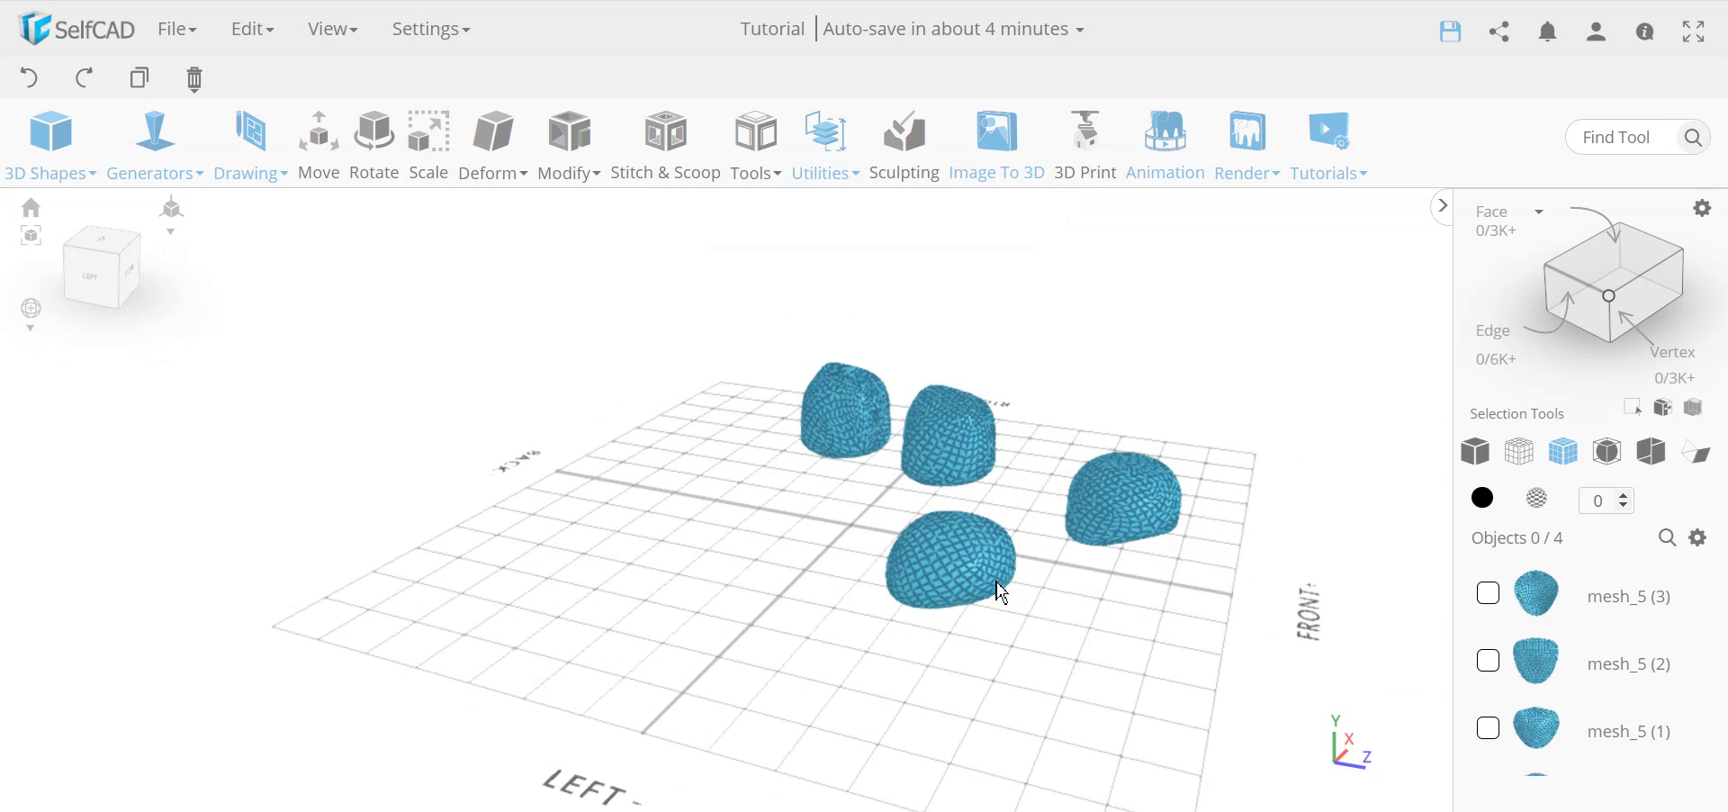
# Step: Switch the four stones to Solid display with Smooth shading, then orbit around them
pyautogui.click(1474, 451)
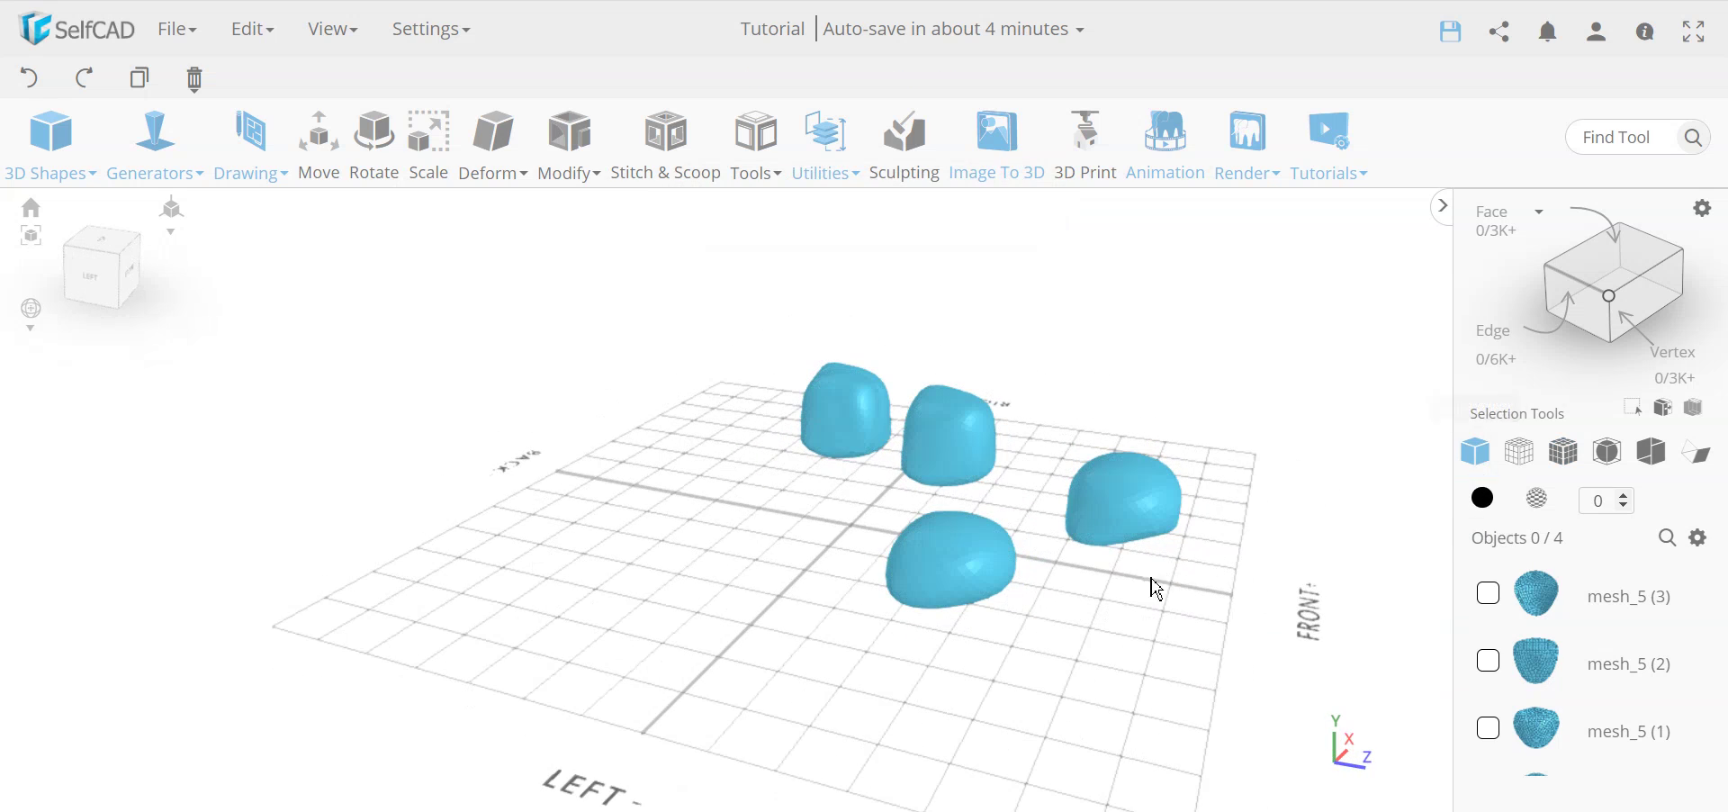
pyautogui.click(1607, 451)
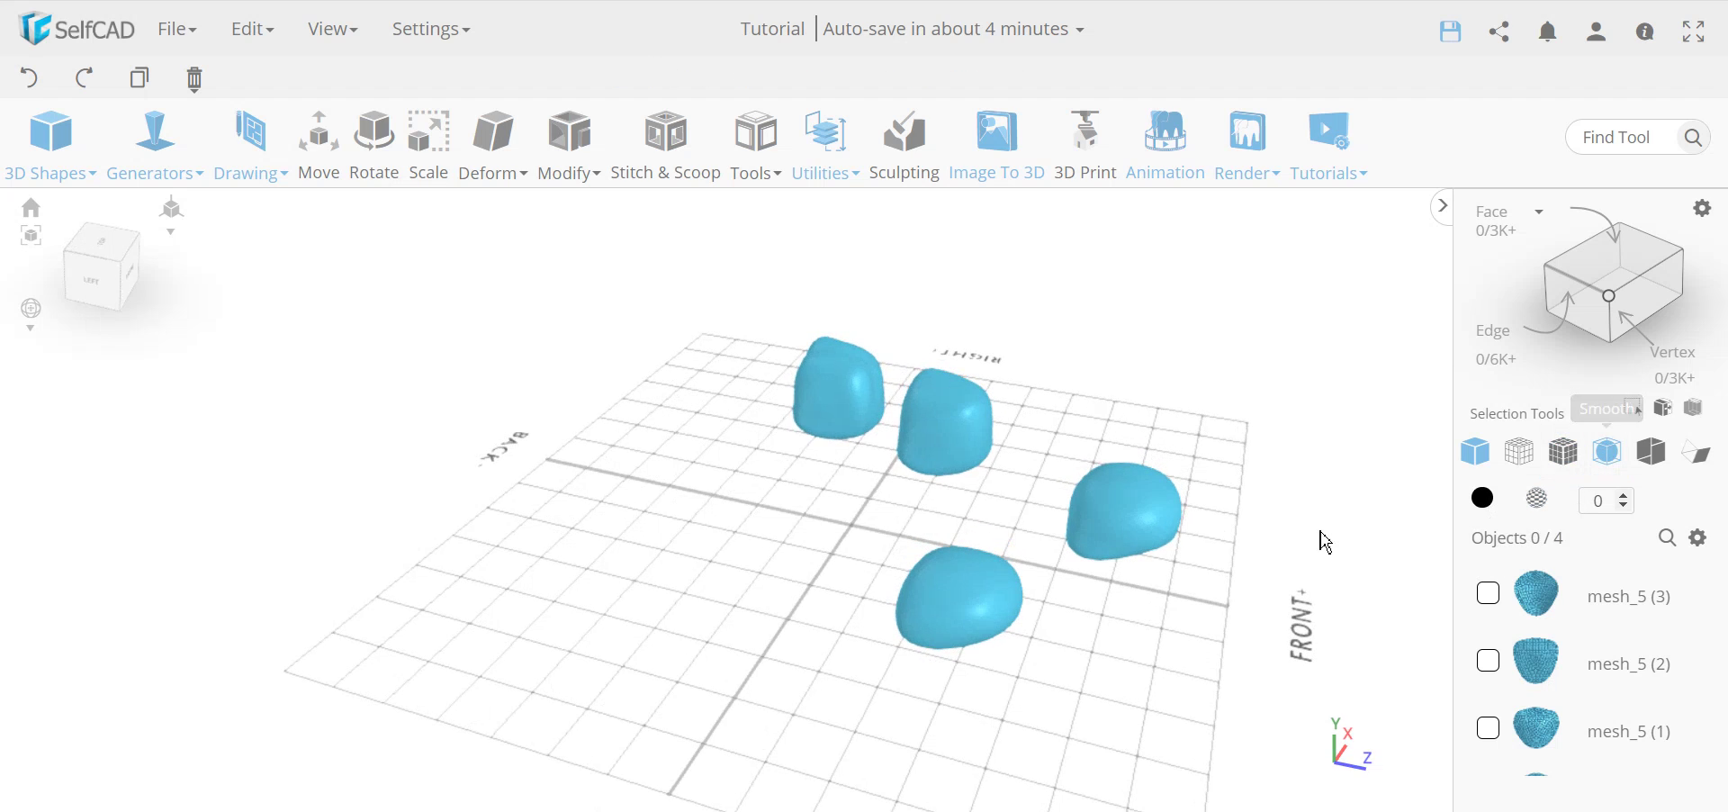
pyautogui.moveTo(1325, 541); pyautogui.dragTo(1008, 589)
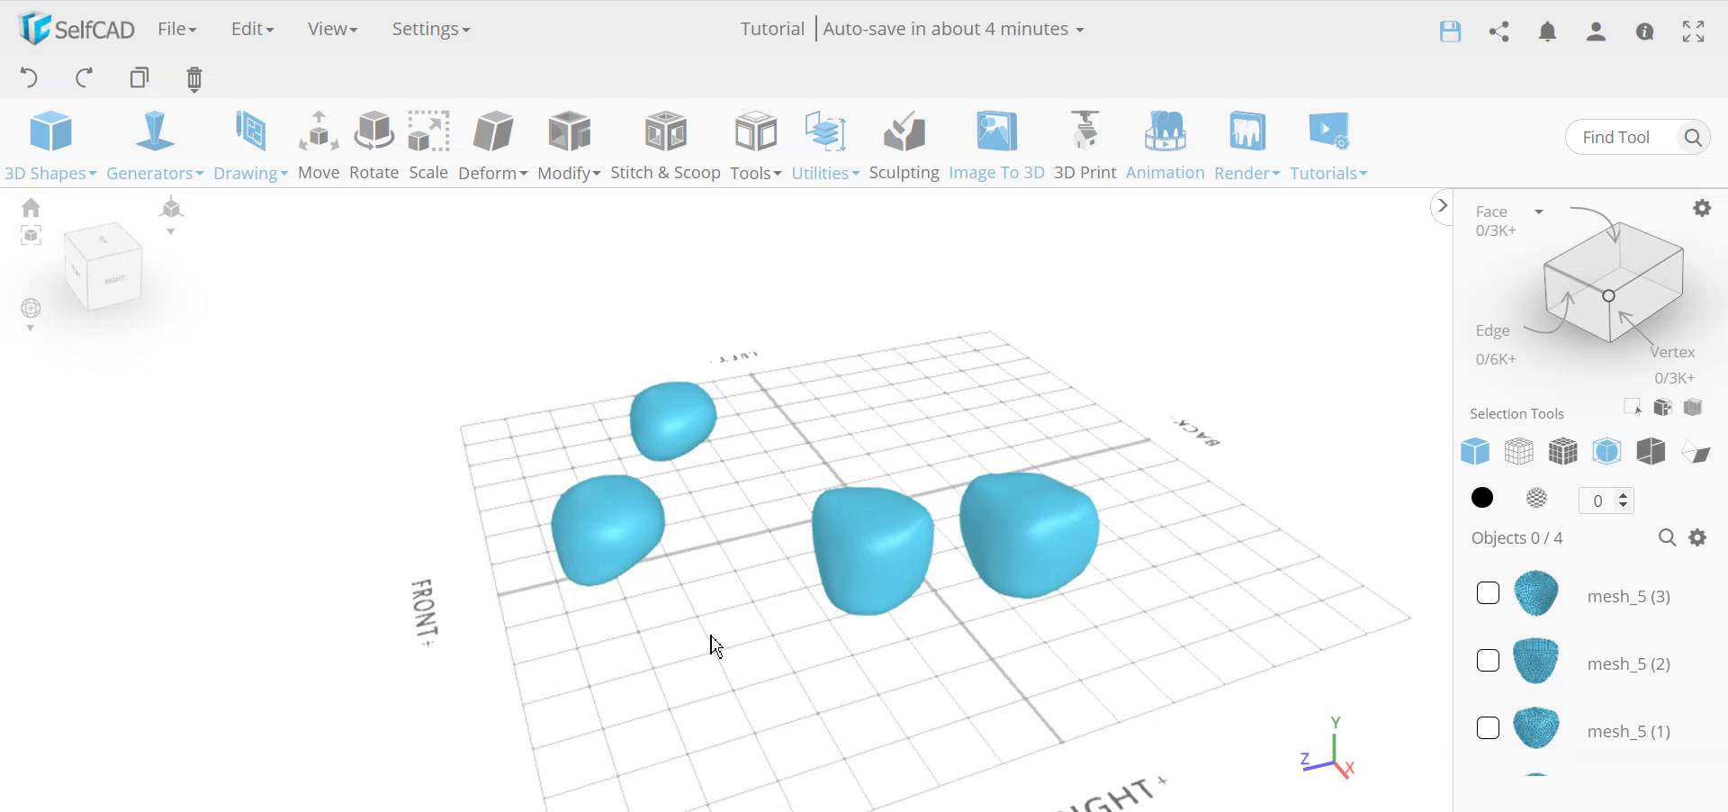
pyautogui.moveTo(715, 645); pyautogui.dragTo(899, 384)
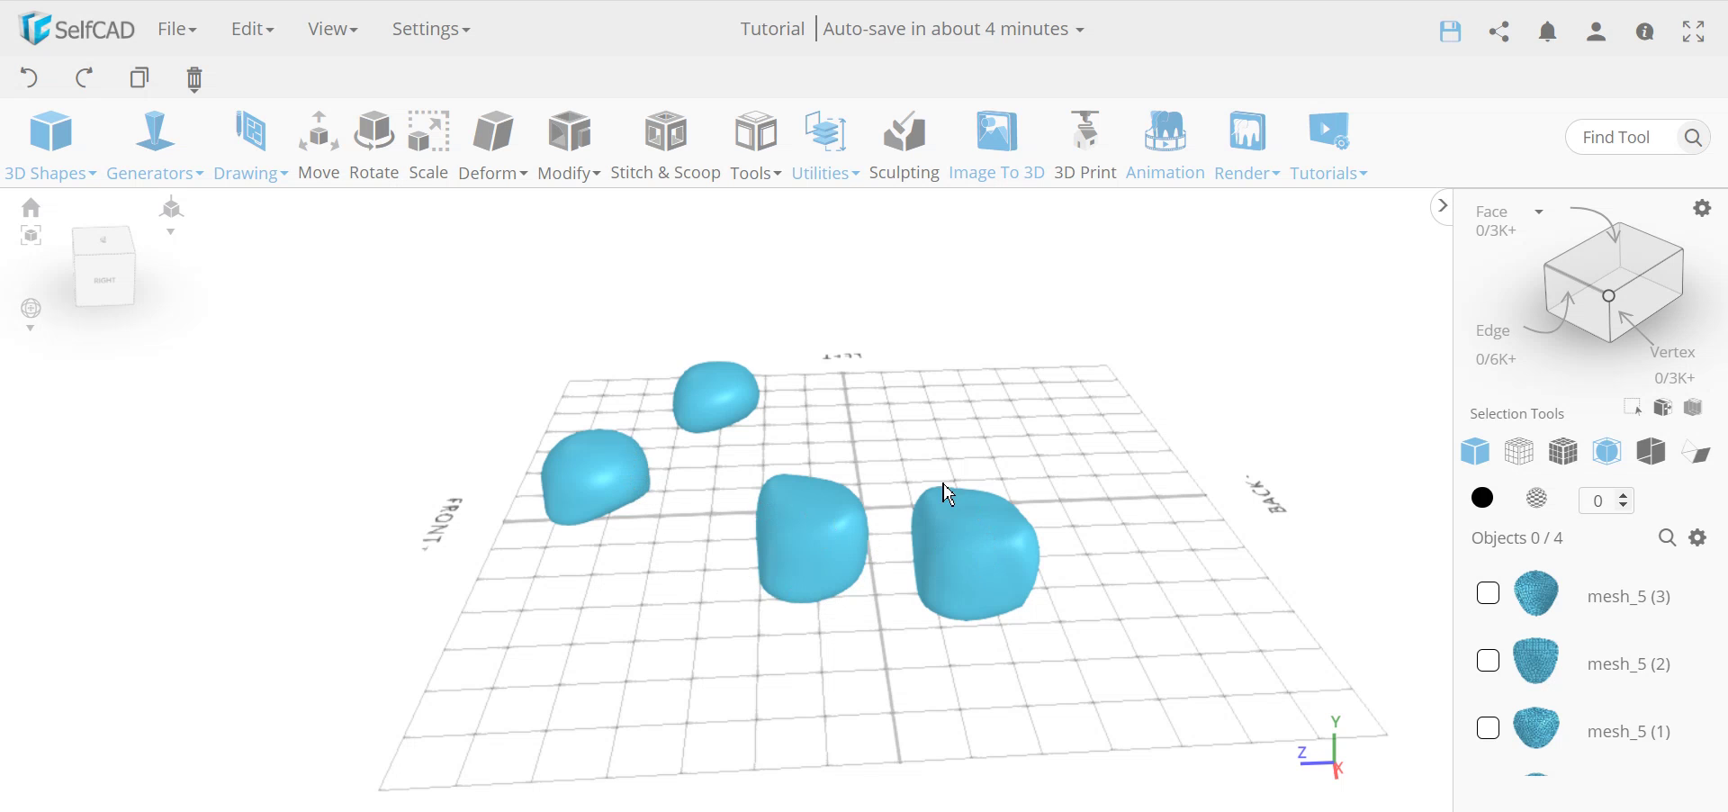
pyautogui.moveTo(734, 581); pyautogui.dragTo(725, 420)
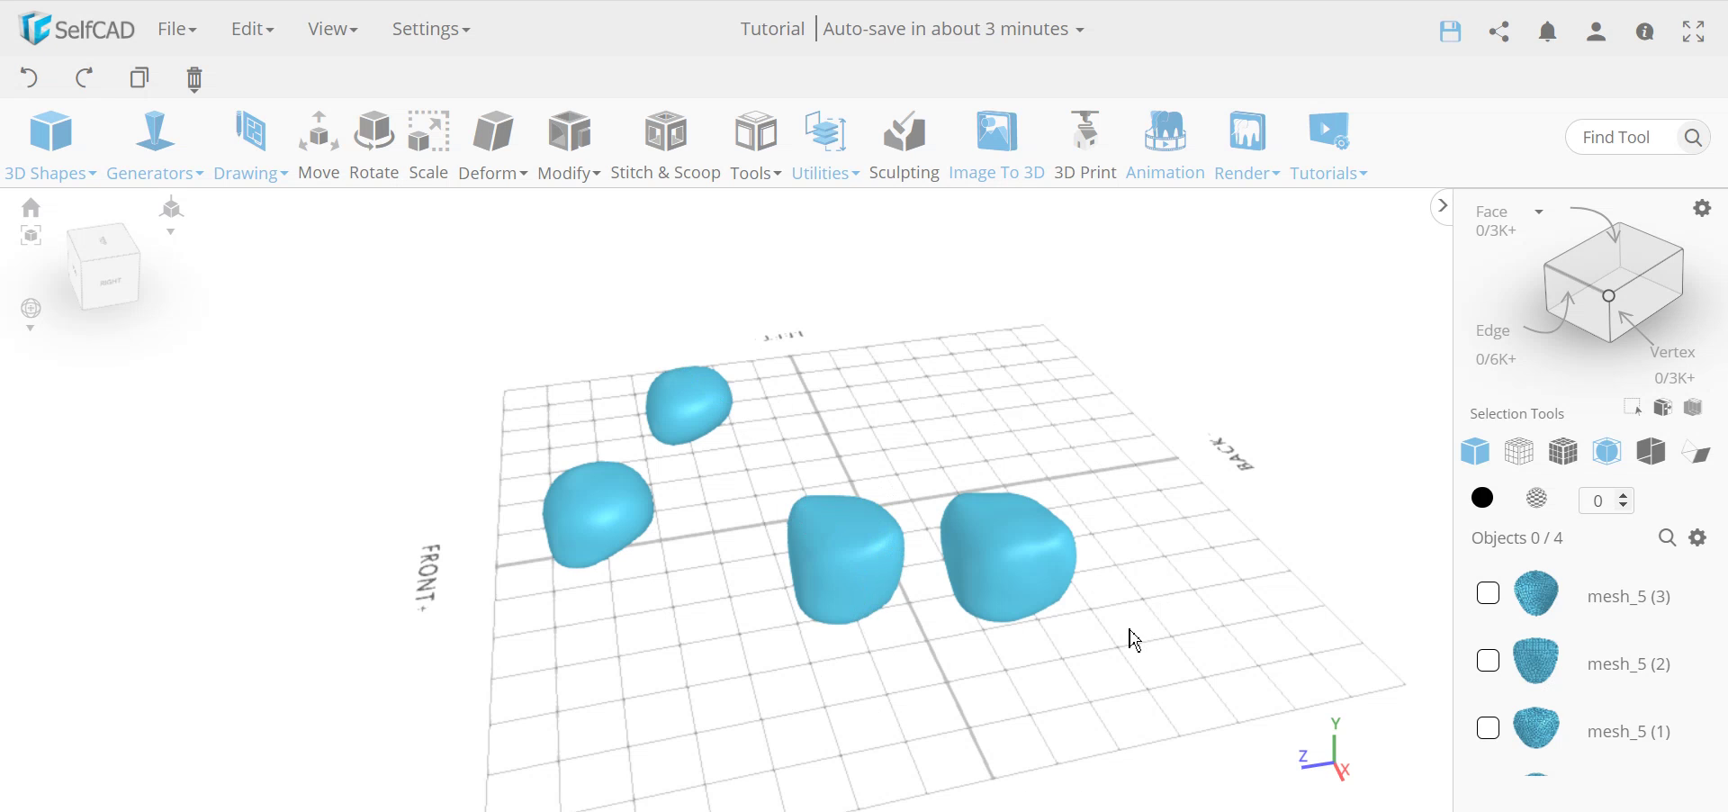
pyautogui.moveTo(1134, 639); pyautogui.dragTo(797, 515)
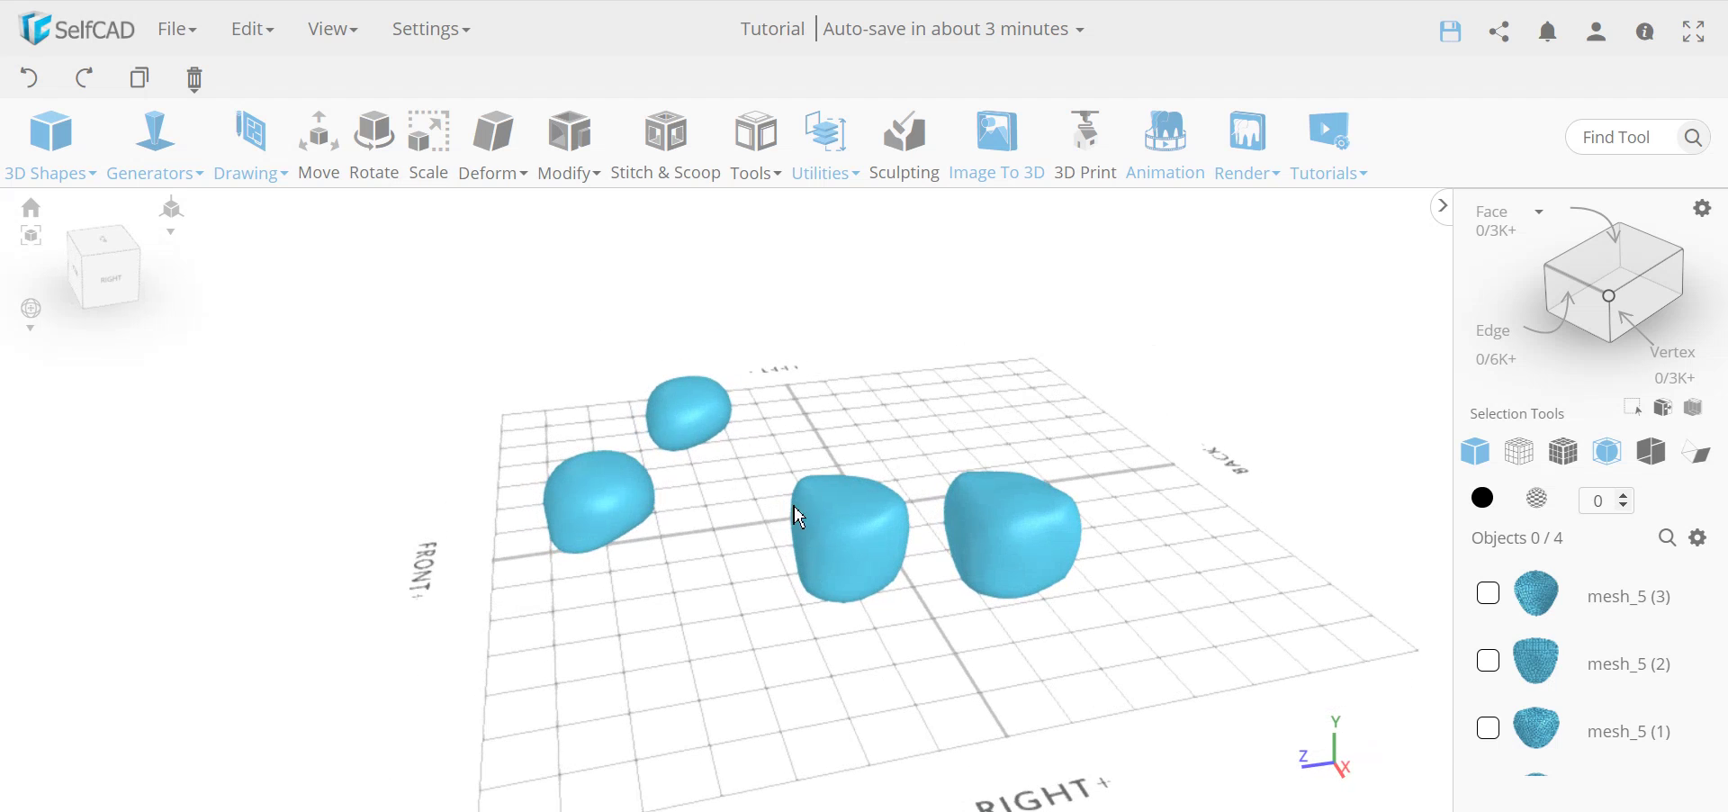
# Step: Select the tall front-middle stone mesh_5 (2) and switch to Solid + Wireframe display
pyautogui.click(900, 557)
pyautogui.scroll(2, 846, 544)
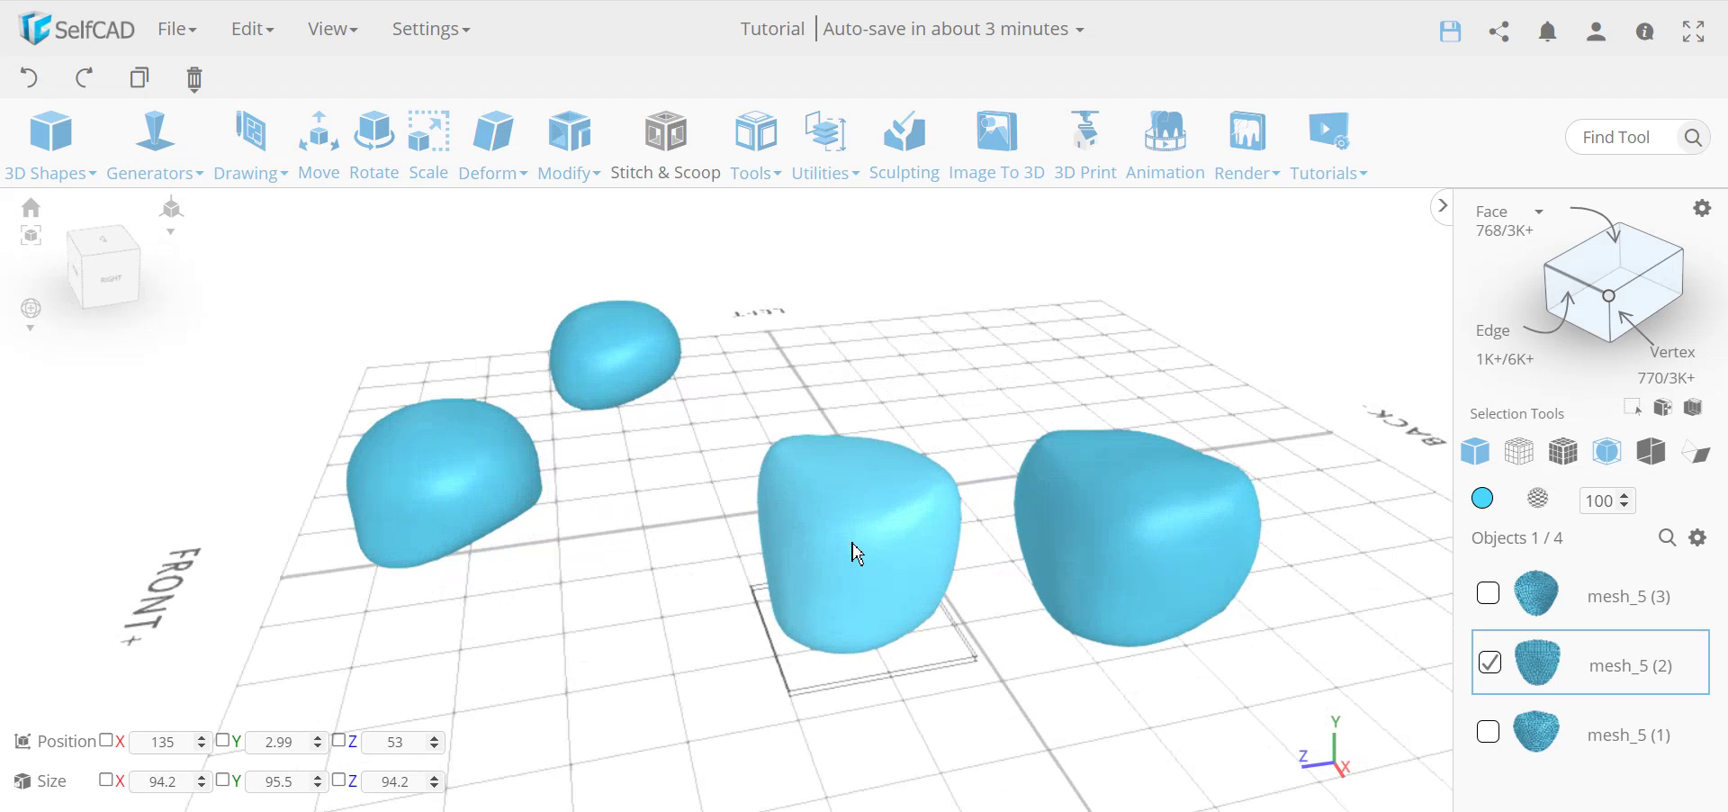
pyautogui.click(1563, 451)
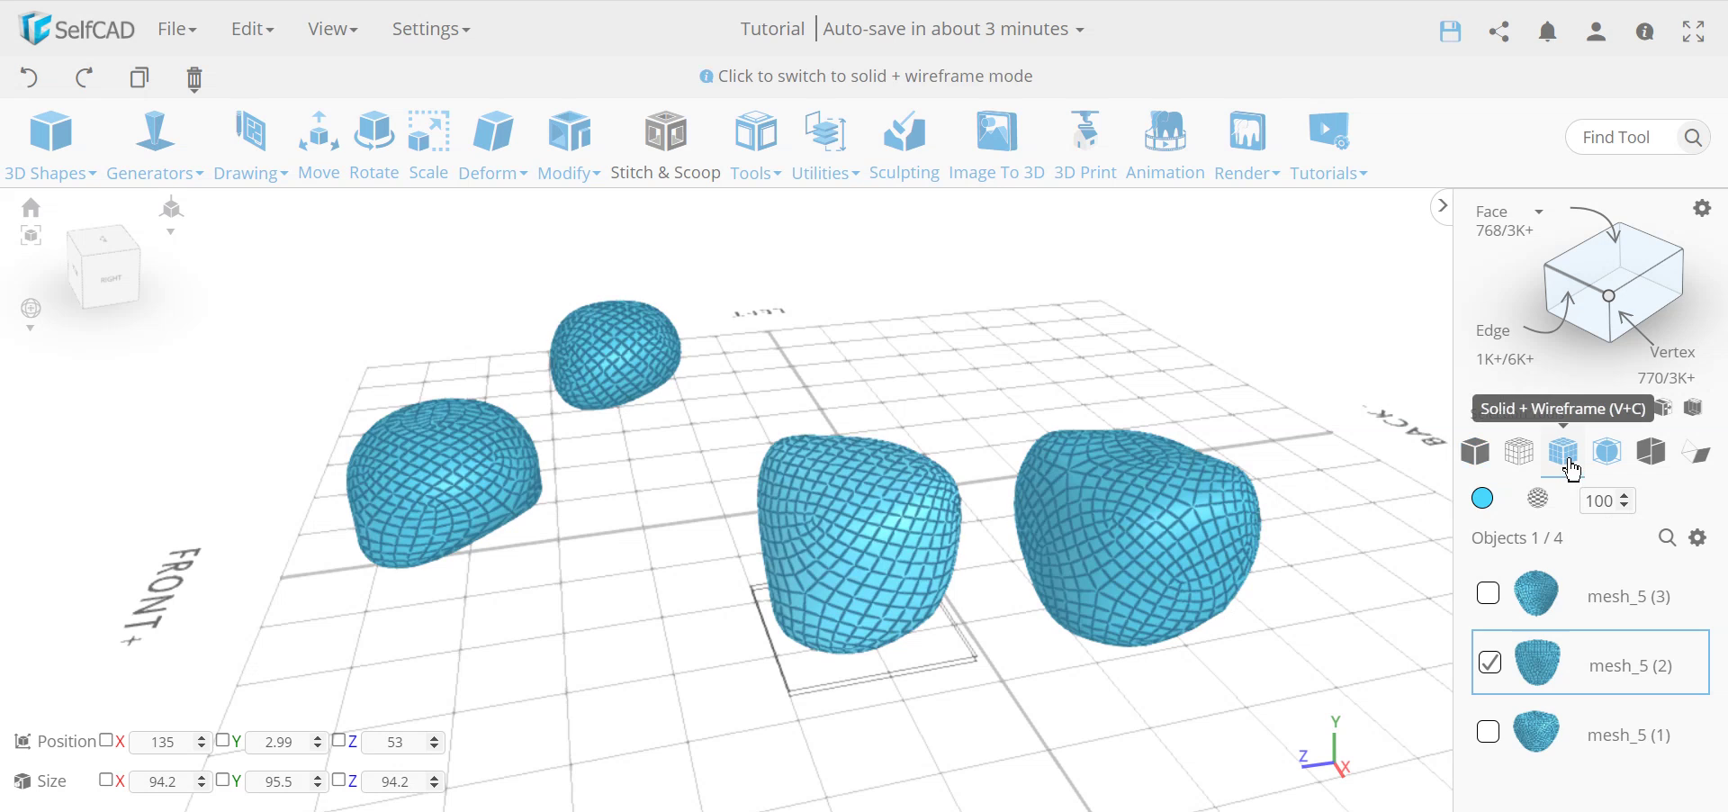
# Step: Sculpt mesh_5 (2) with Standard Brush and Twist strokes, declining extra detail, and apply
pyautogui.click(901, 169)
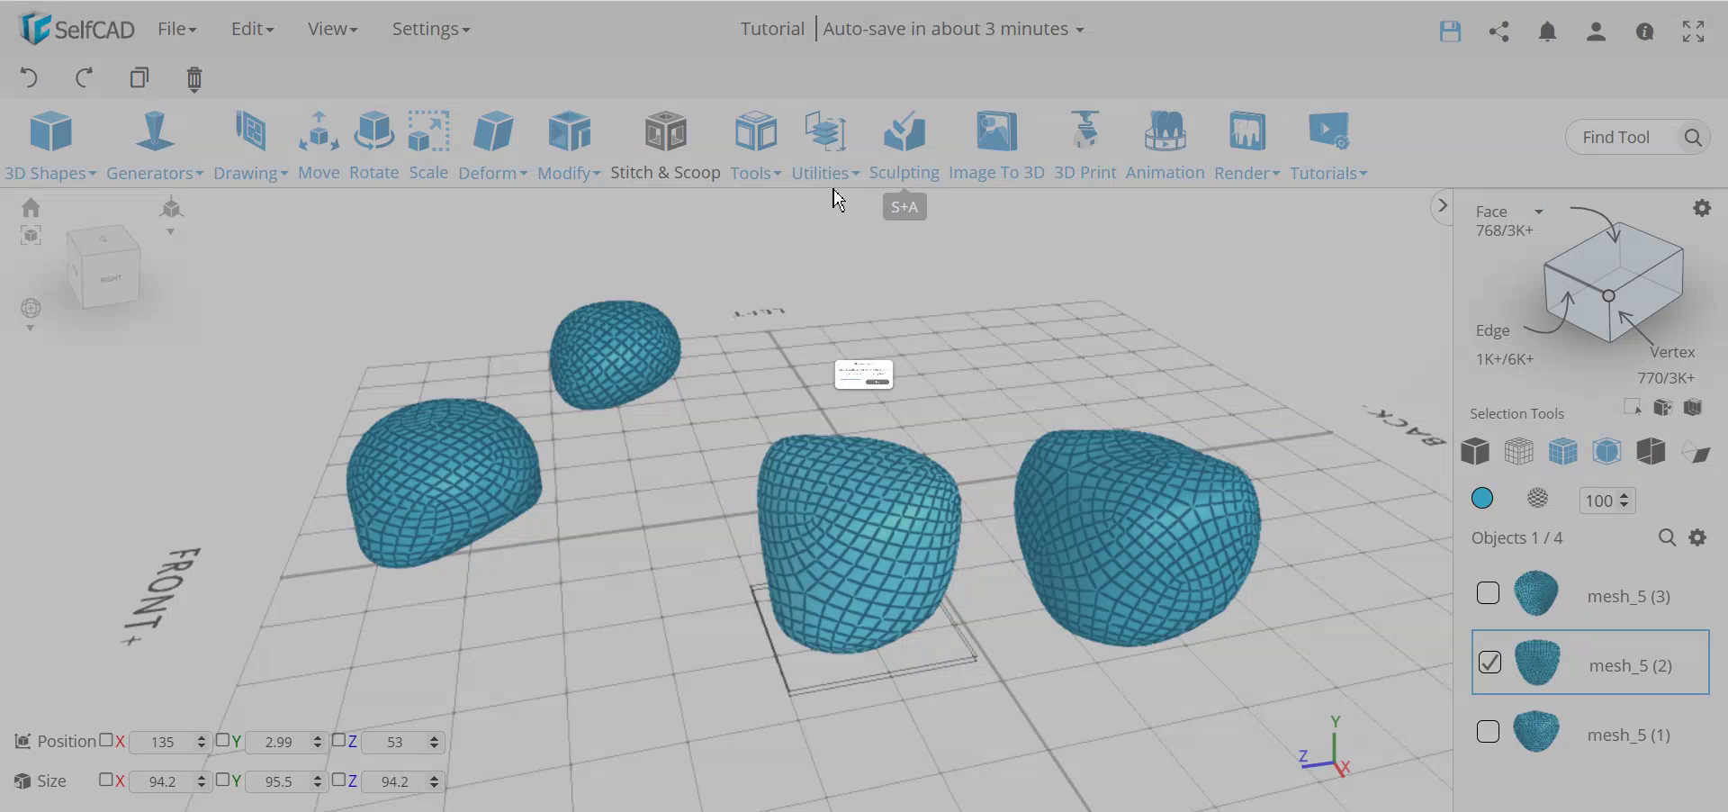
pyautogui.click(944, 421)
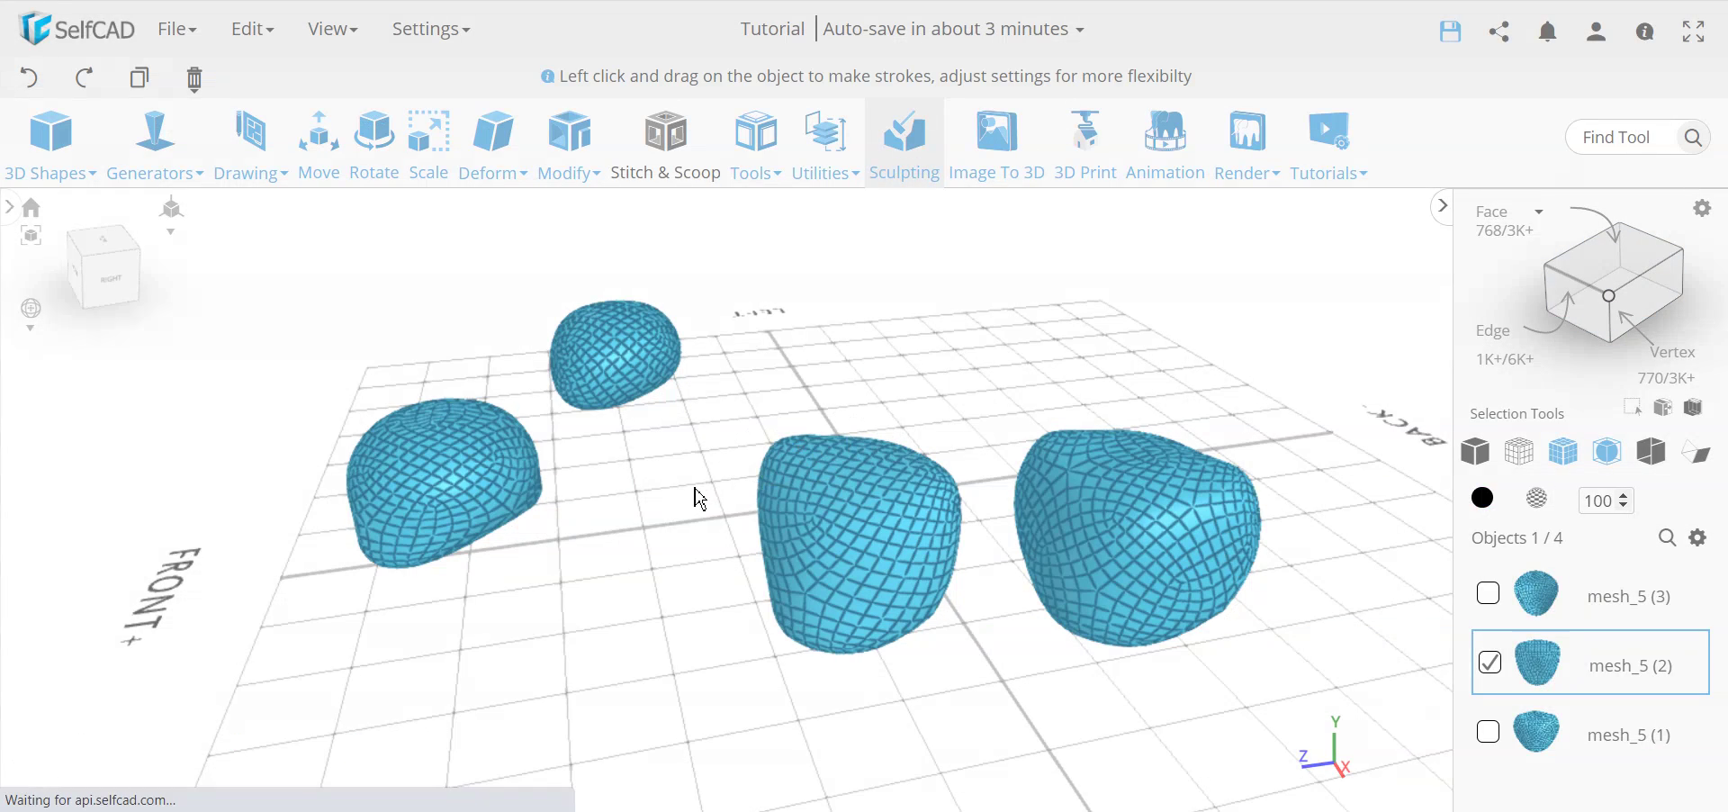
pyautogui.moveTo(903, 540)
pyautogui.mouseDown()
pyautogui.moveTo(855, 504)
pyautogui.moveTo(801, 501)
pyautogui.moveTo(822, 538)
pyautogui.moveTo(775, 501)
pyautogui.mouseUp()
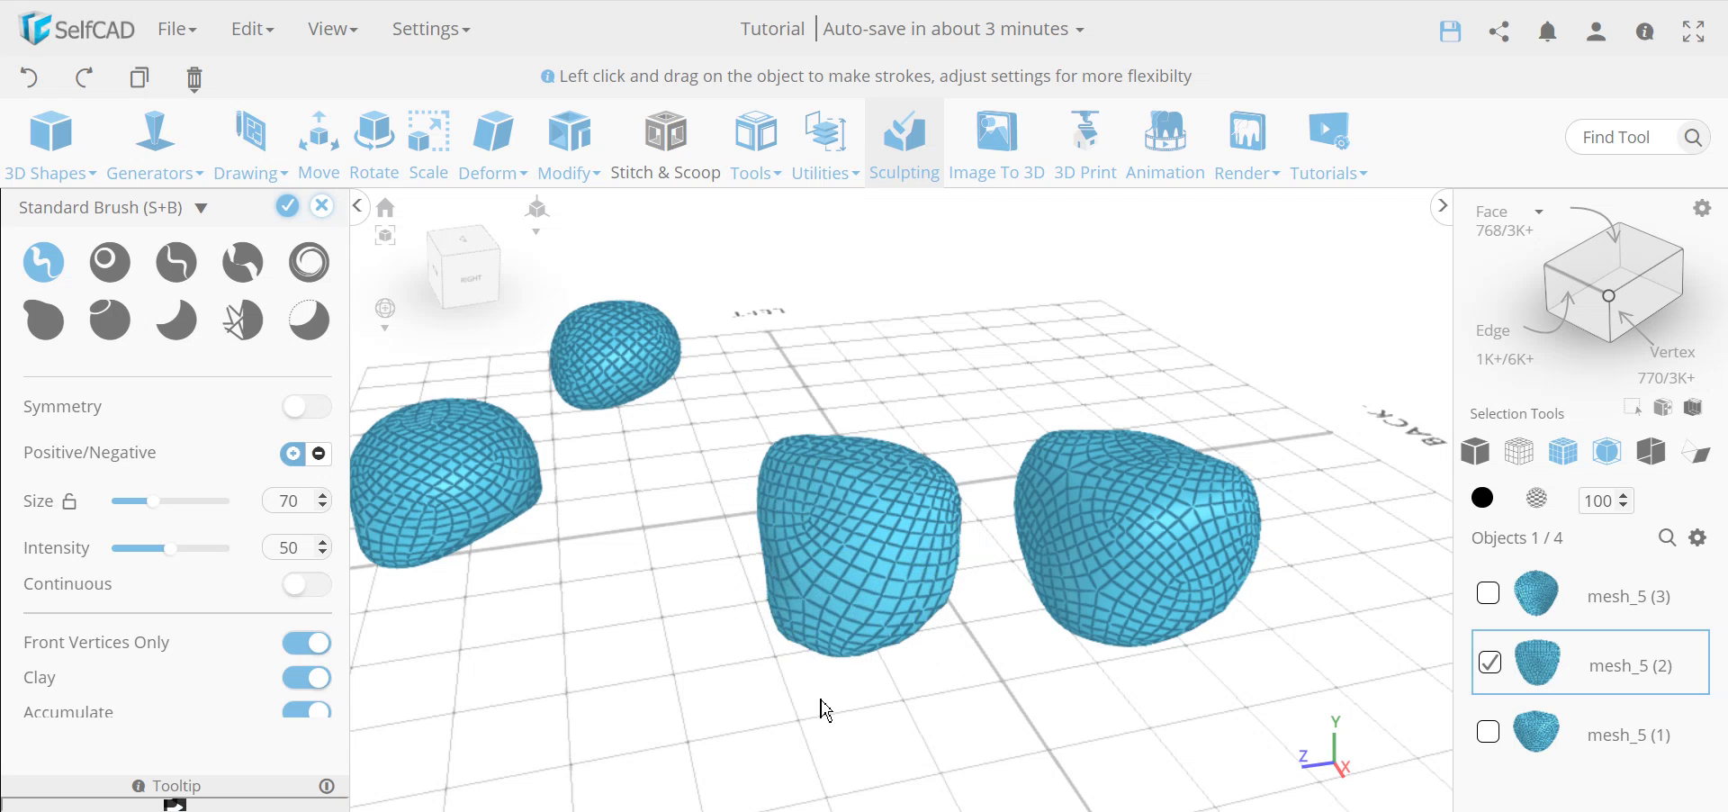
pyautogui.moveTo(822, 706); pyautogui.dragTo(1035, 522, button='right')
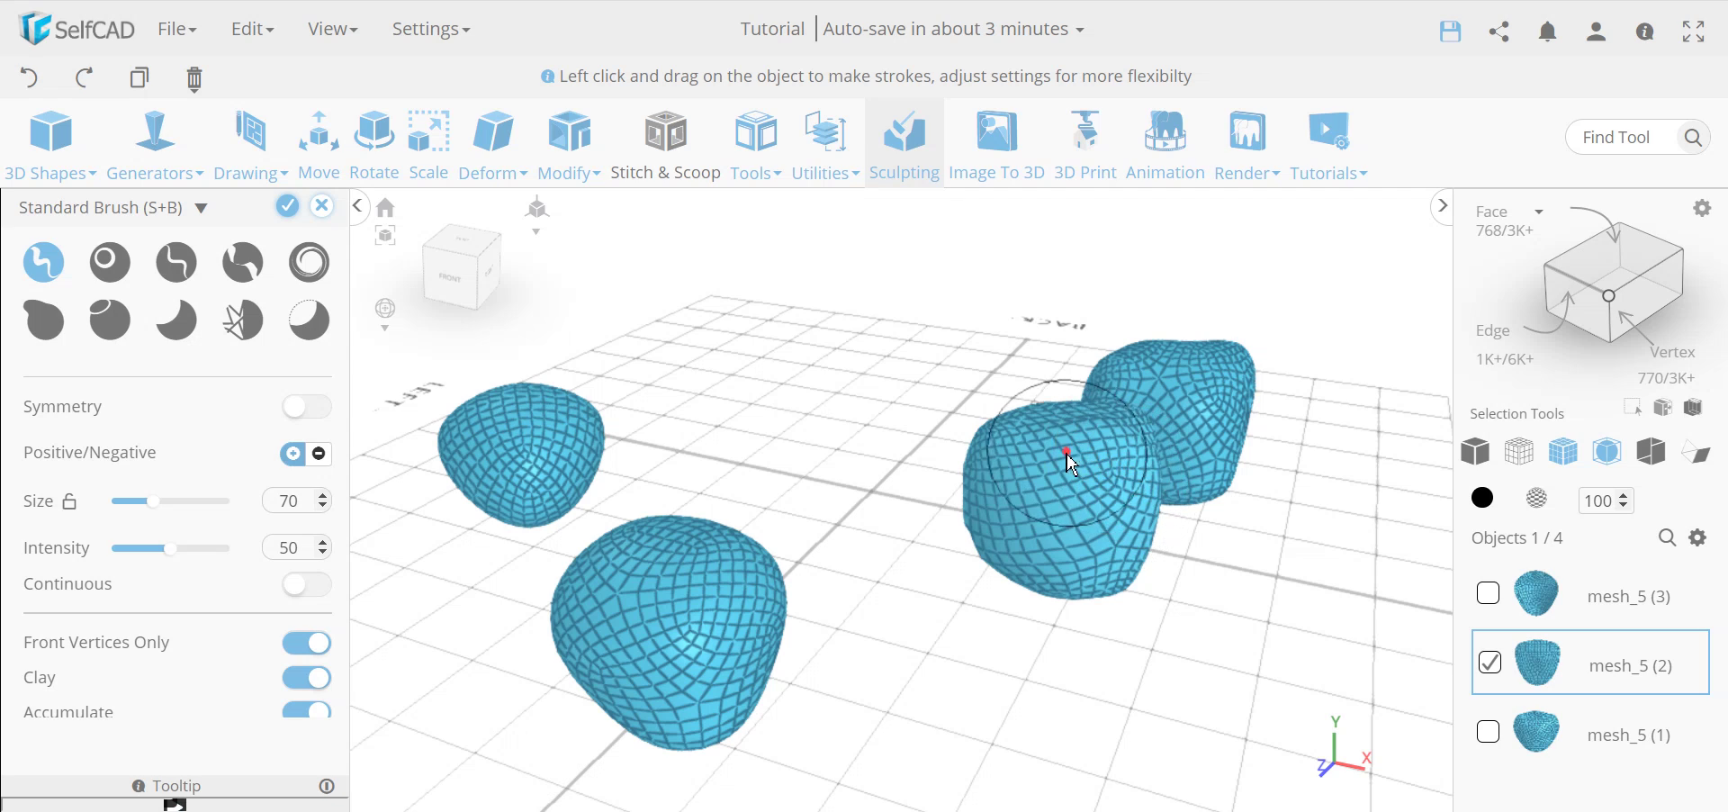
pyautogui.click(310, 269)
pyautogui.click(287, 206)
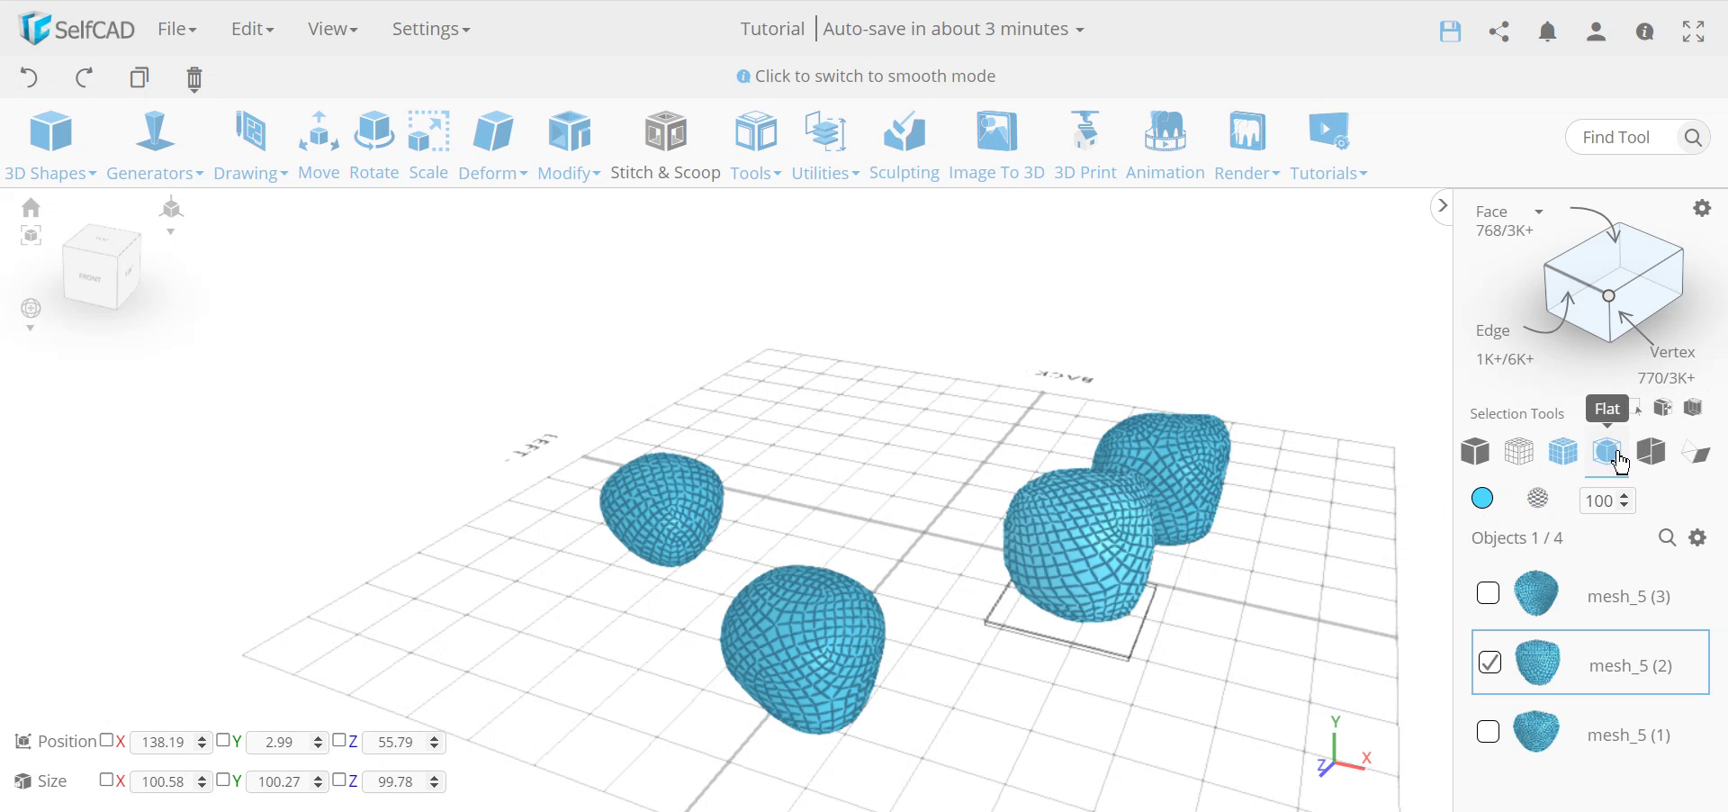
# Step: Return the four stones to Solid mode with Smooth shading and orbit to view them
pyautogui.click(1476, 452)
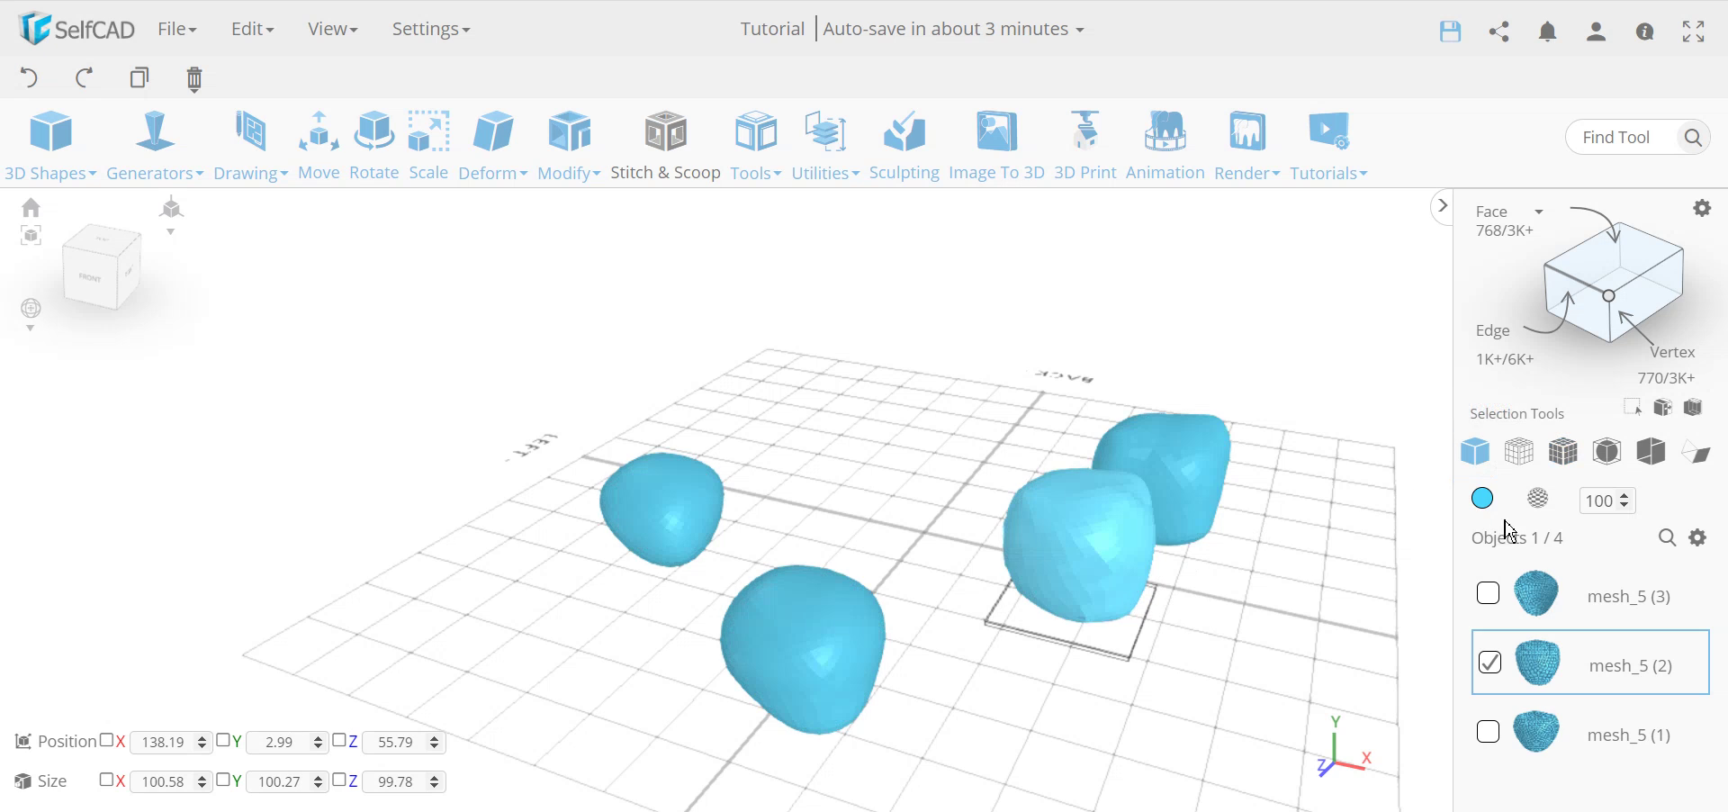
pyautogui.click(1623, 464)
pyautogui.moveTo(1064, 692)
pyautogui.mouseDown()
pyautogui.moveTo(960, 708)
pyautogui.moveTo(894, 683)
pyautogui.mouseUp()
pyautogui.moveTo(1077, 736); pyautogui.dragTo(743, 626)
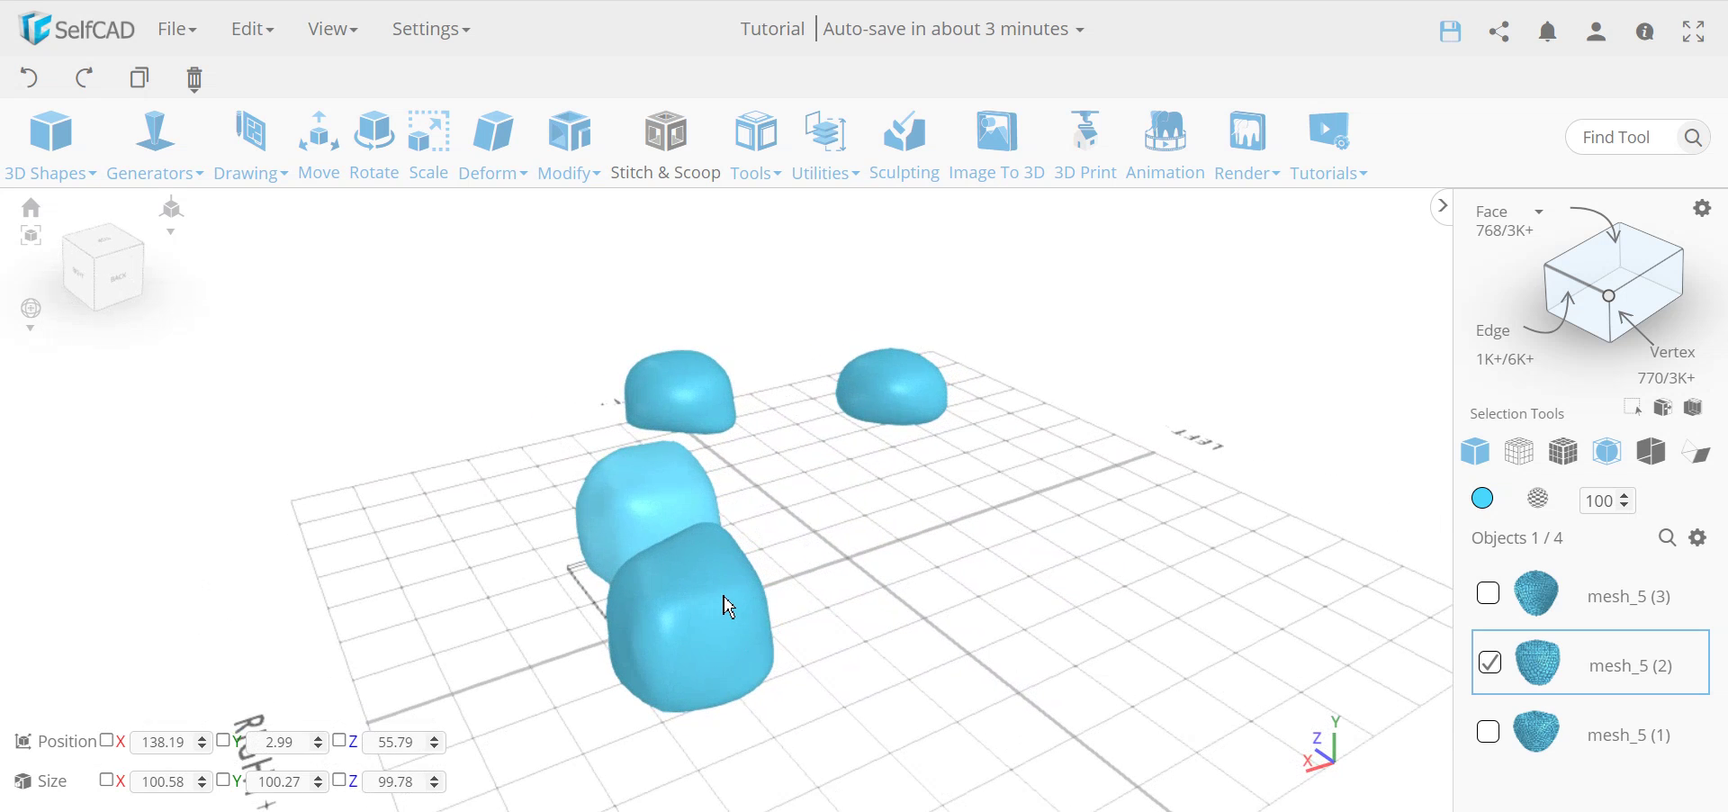